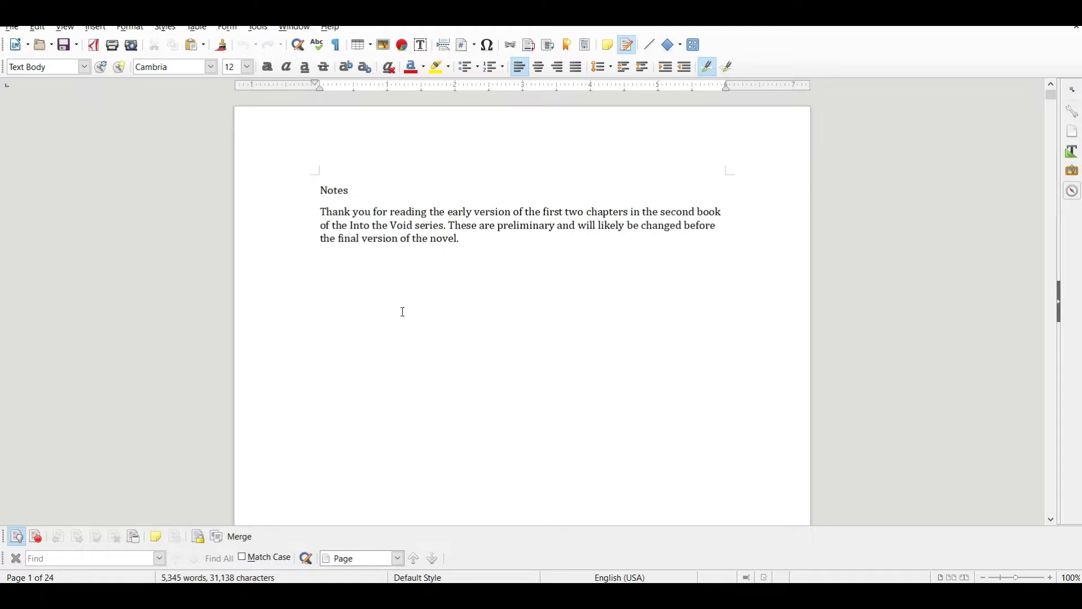
Step: Examine the heading and paragraph formatting of the manuscript's Notes, Emergency Broadcast and Escaped Shadow sections
key("Down")
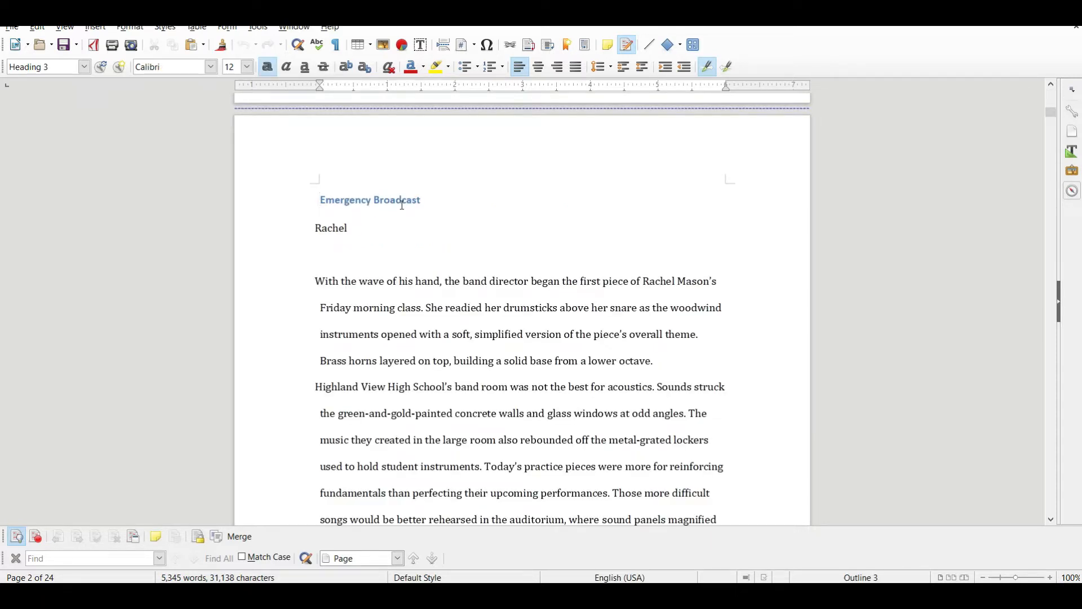
left_click_drag(308, 283, 402, 340)
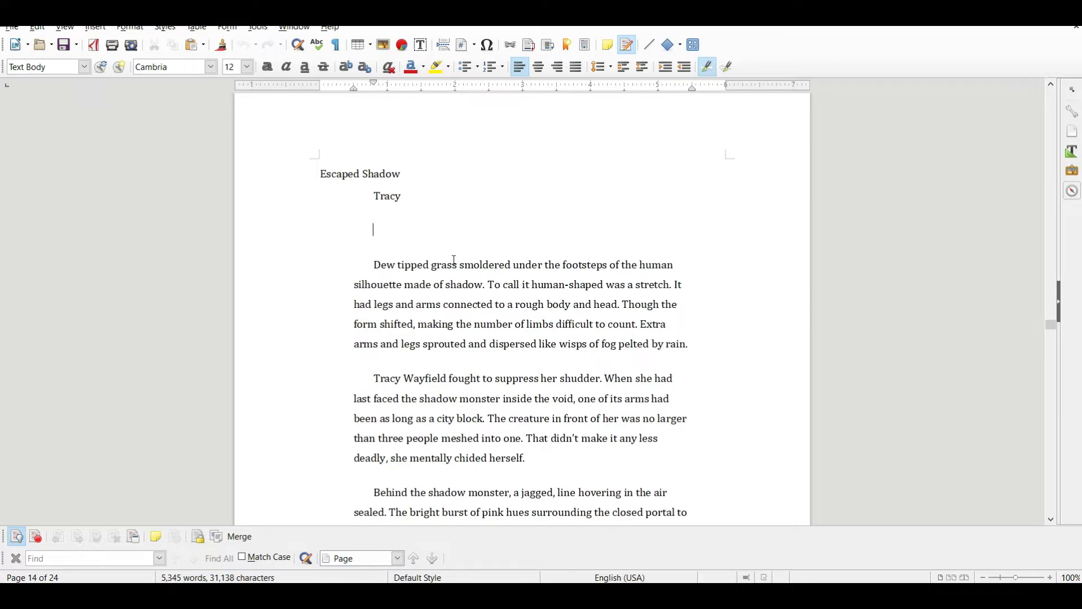
left_click(380, 175)
left_click_drag(361, 265, 507, 347)
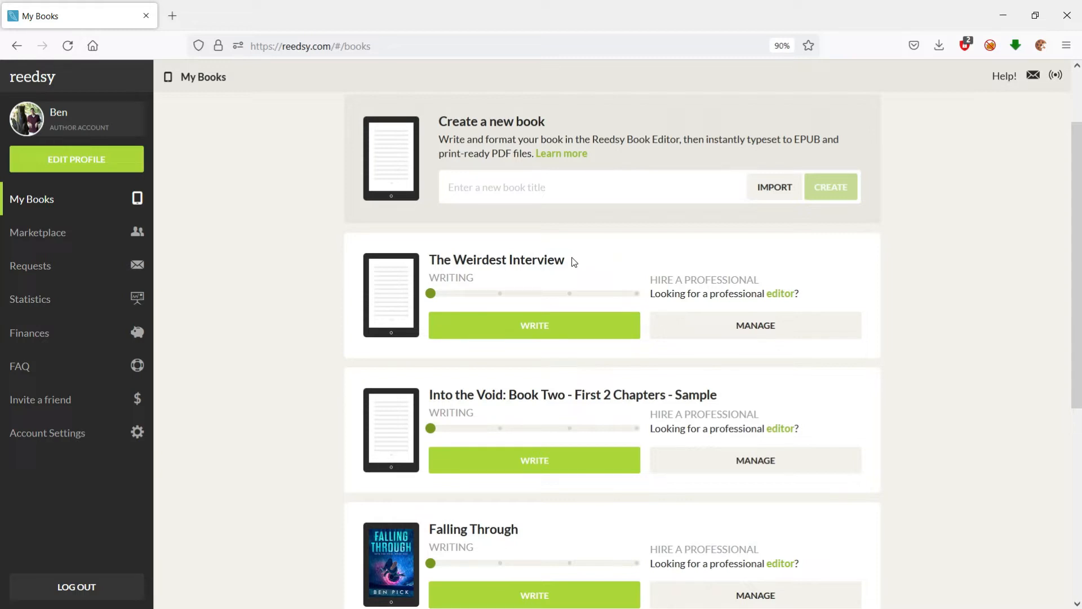
Step: Switch to Reedsy and import IntotheVoid_BookTwo_DEMO_BadFormatting.docx as a book titled "Into the Void - Book 2 - Demo - Test"
left_click(674, 183)
left_click(783, 196)
left_click(449, 429)
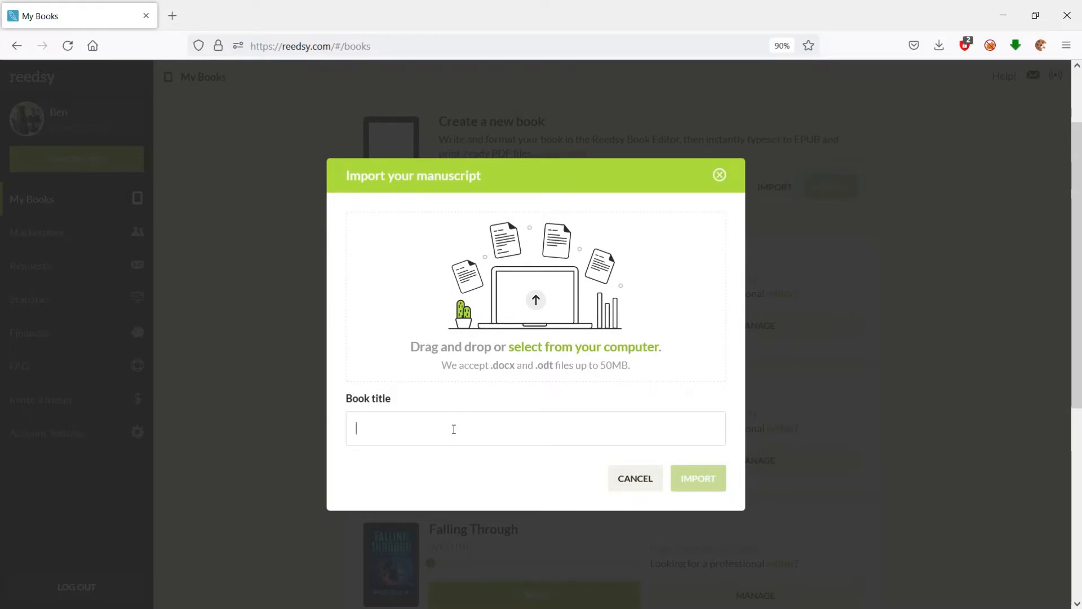
type("Into the Void - Book 2 - Demo - Test")
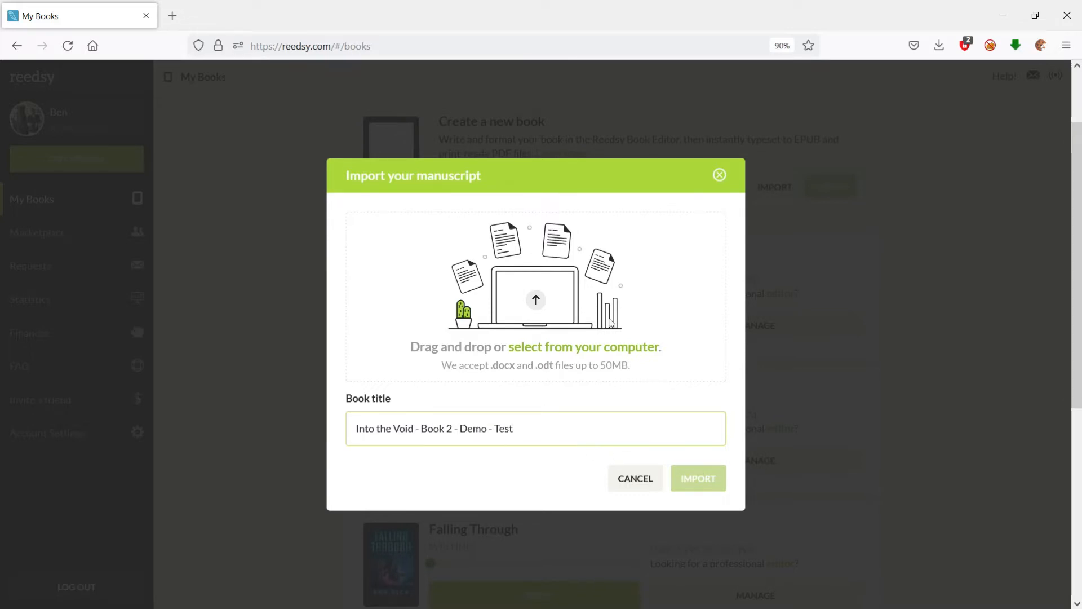
left_click(602, 347)
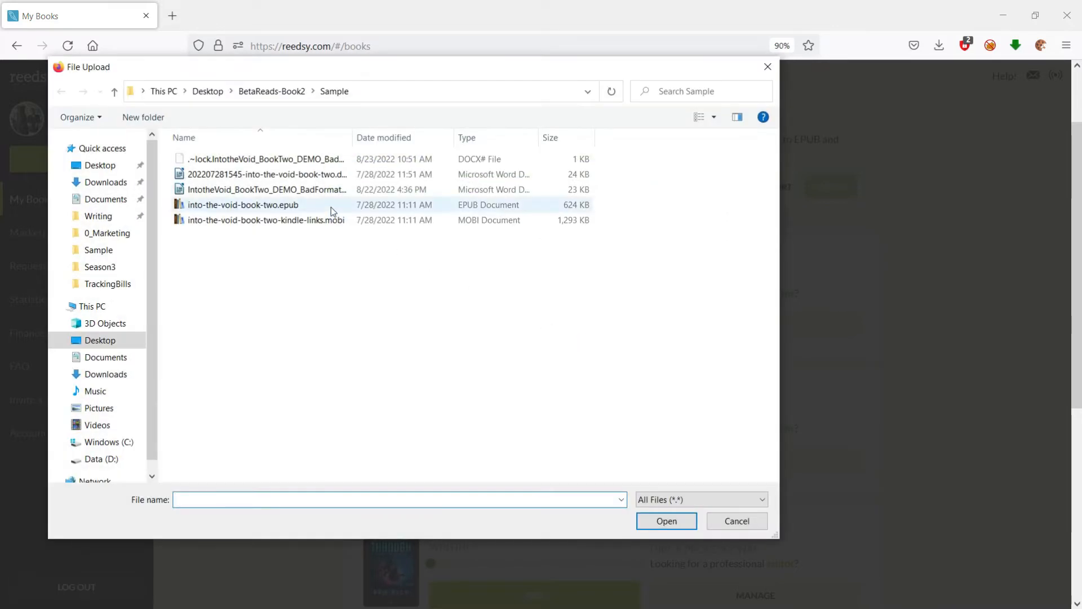
double_click(288, 189)
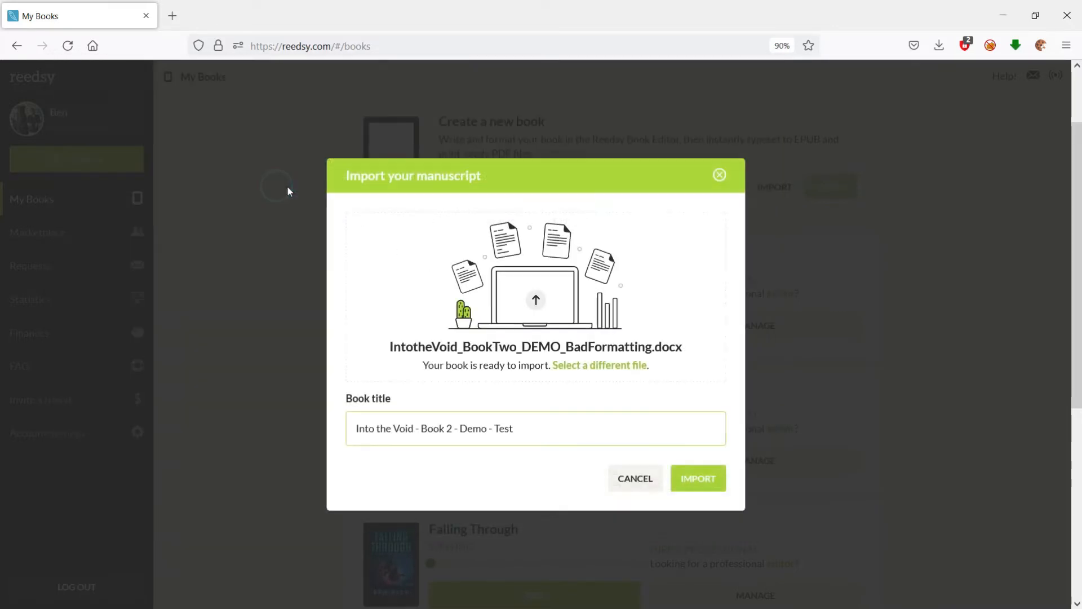
left_click(700, 480)
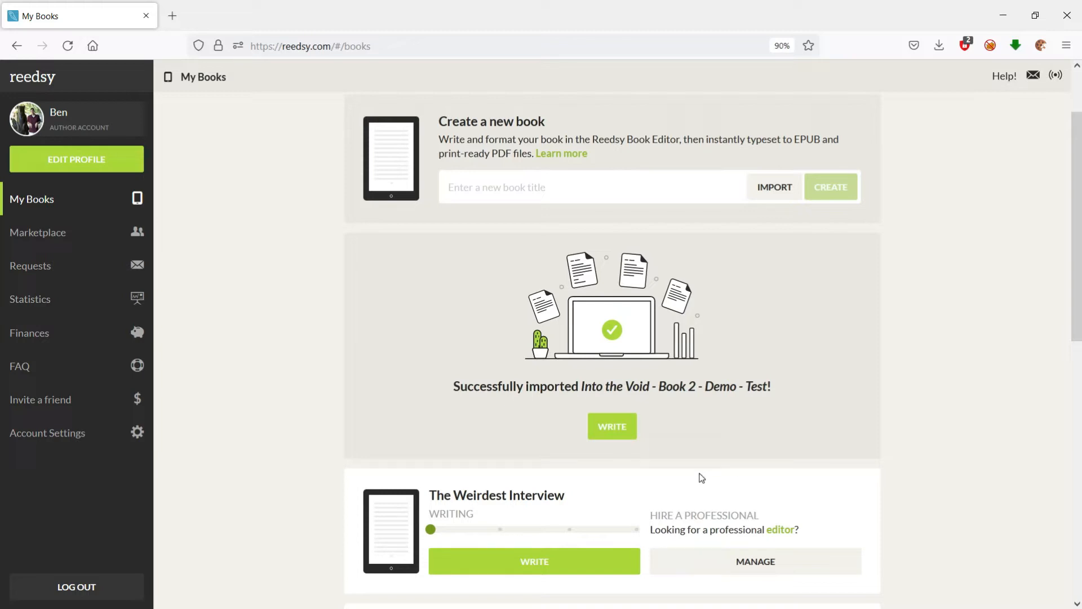
Step: Open the imported book for writing and skip the editor tutorial
left_click(623, 434)
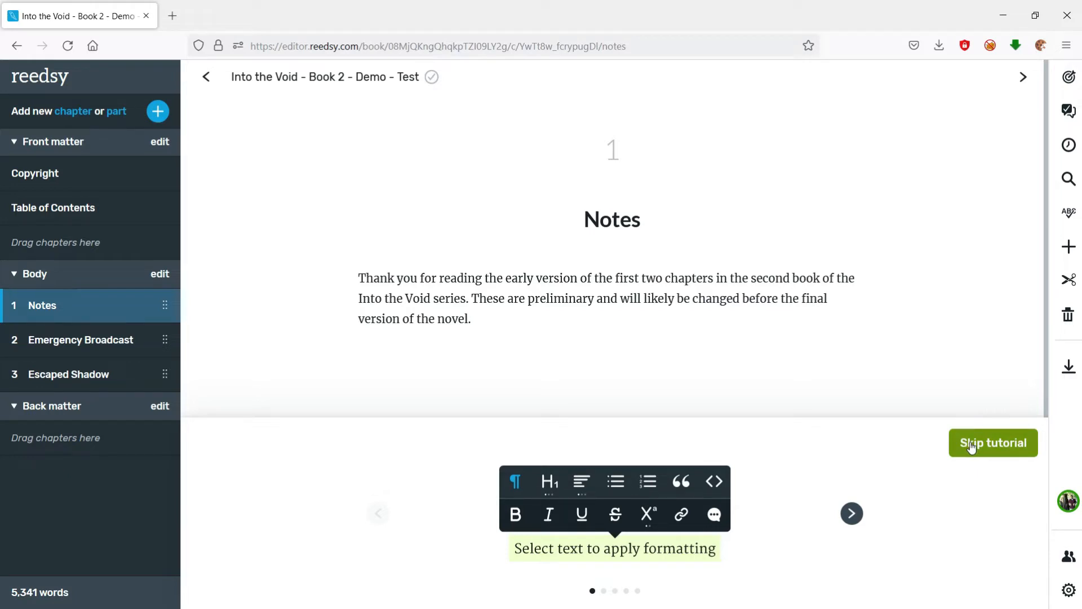
left_click(971, 445)
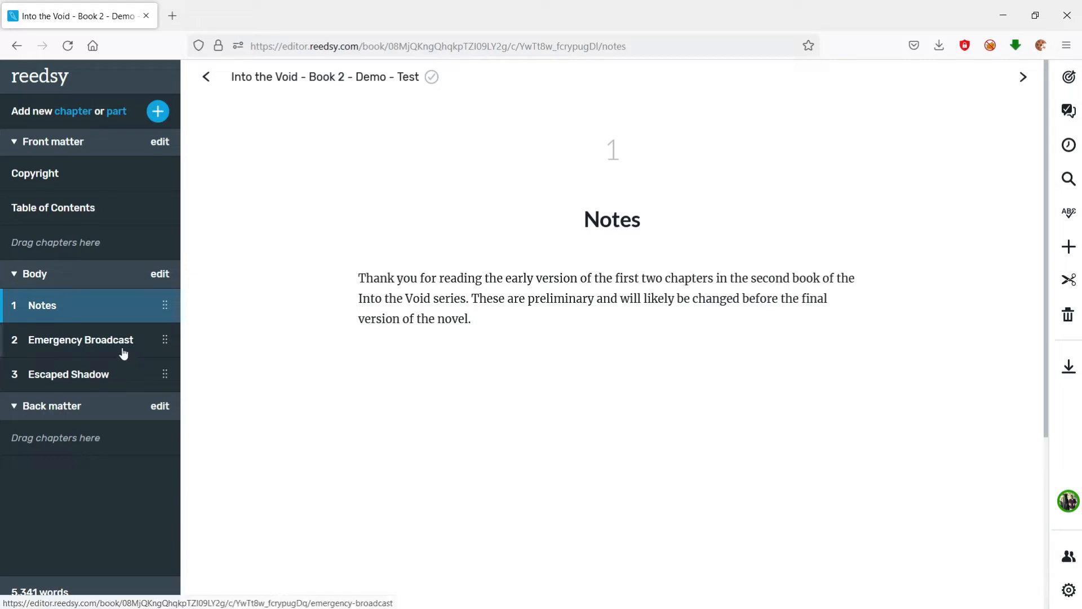
Step: Examine the imported titles and body paragraphs of the Notes, Emergency Broadcast and Escaped Shadow chapters
left_click(600, 220)
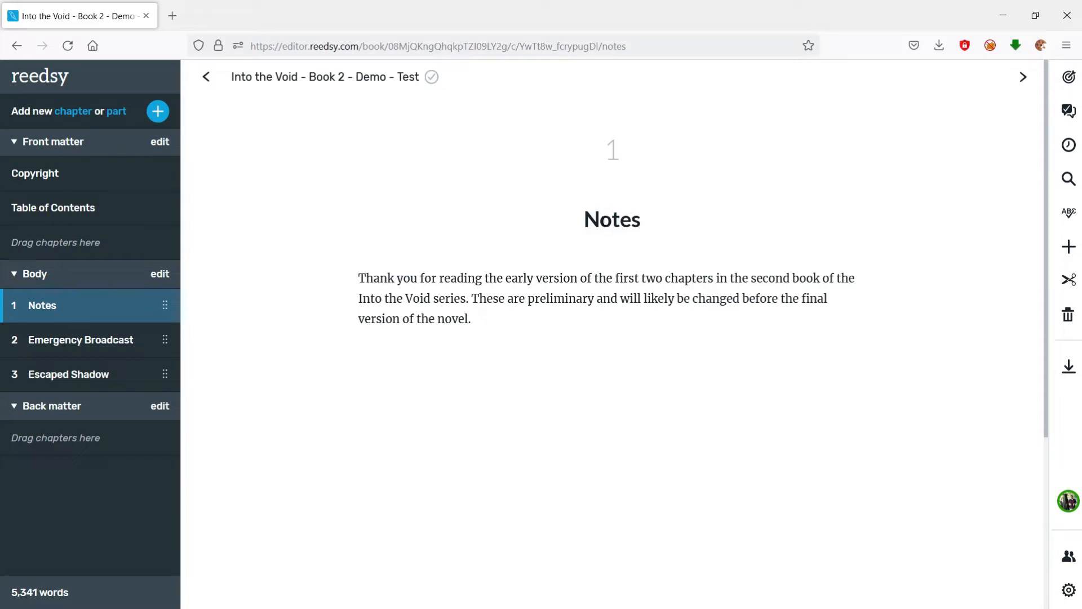
triple_click(492, 325)
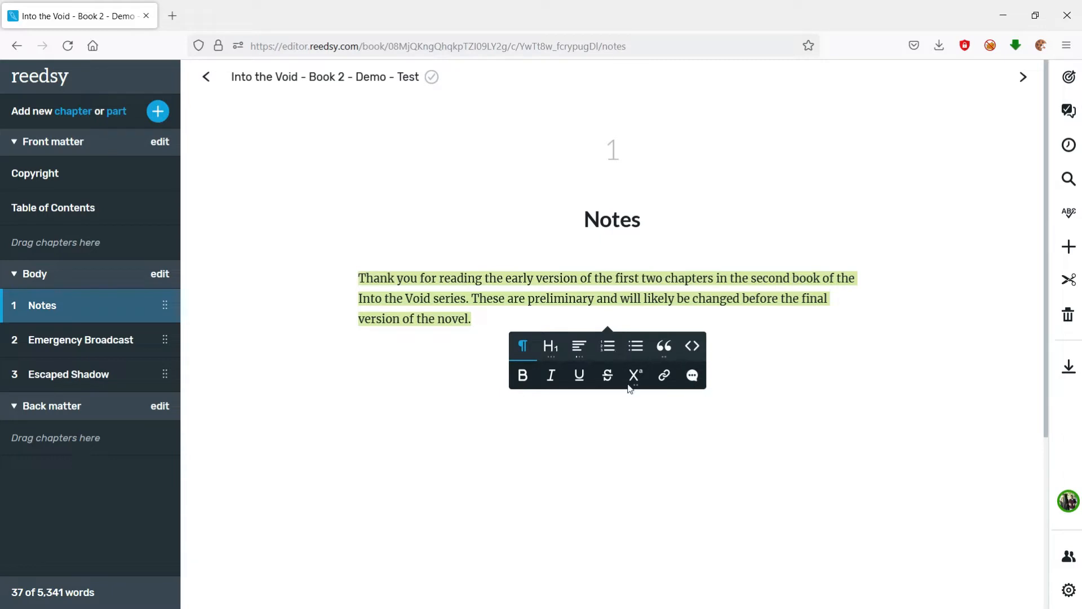
left_click(467, 317)
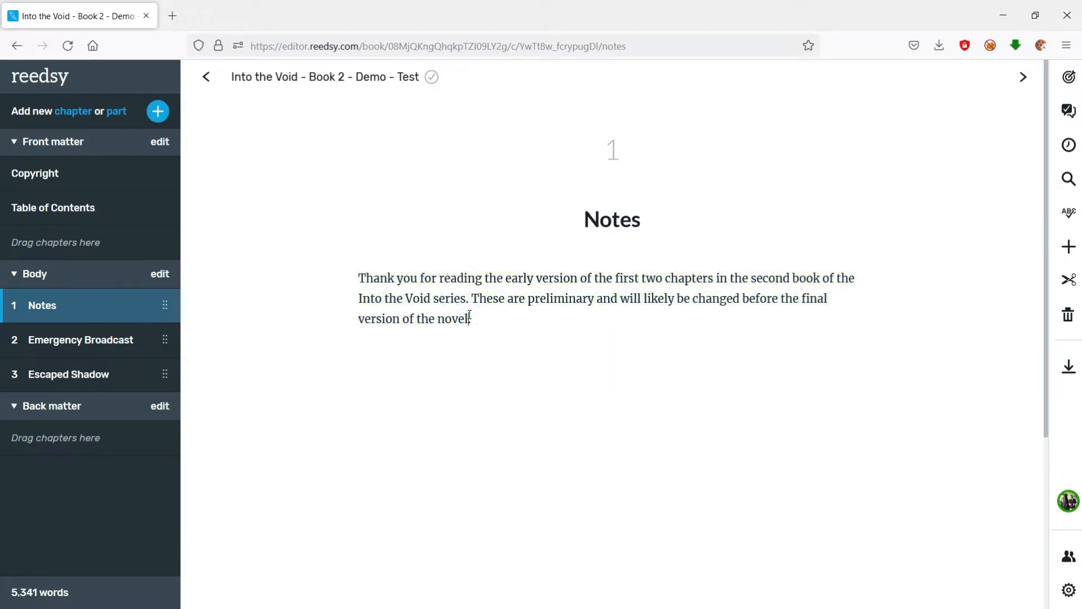
left_click(139, 349)
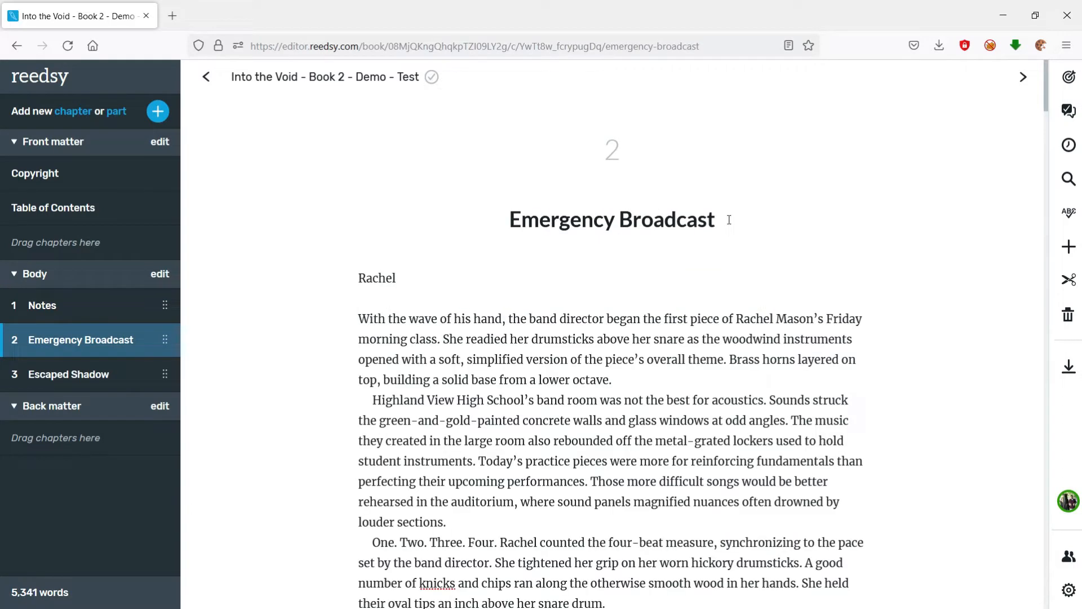
triple_click(729, 219)
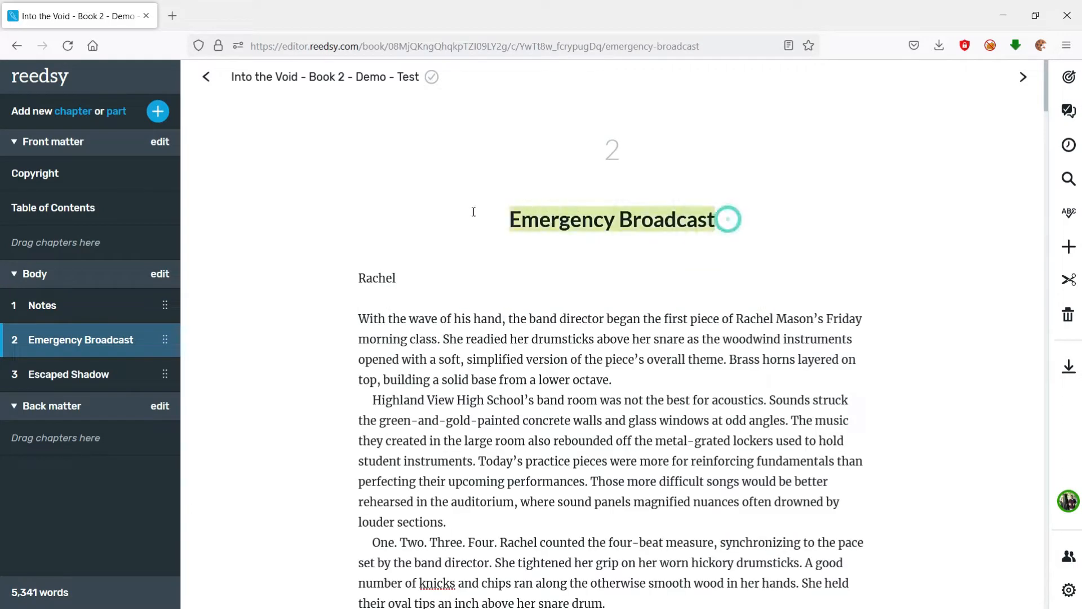
left_click(613, 145)
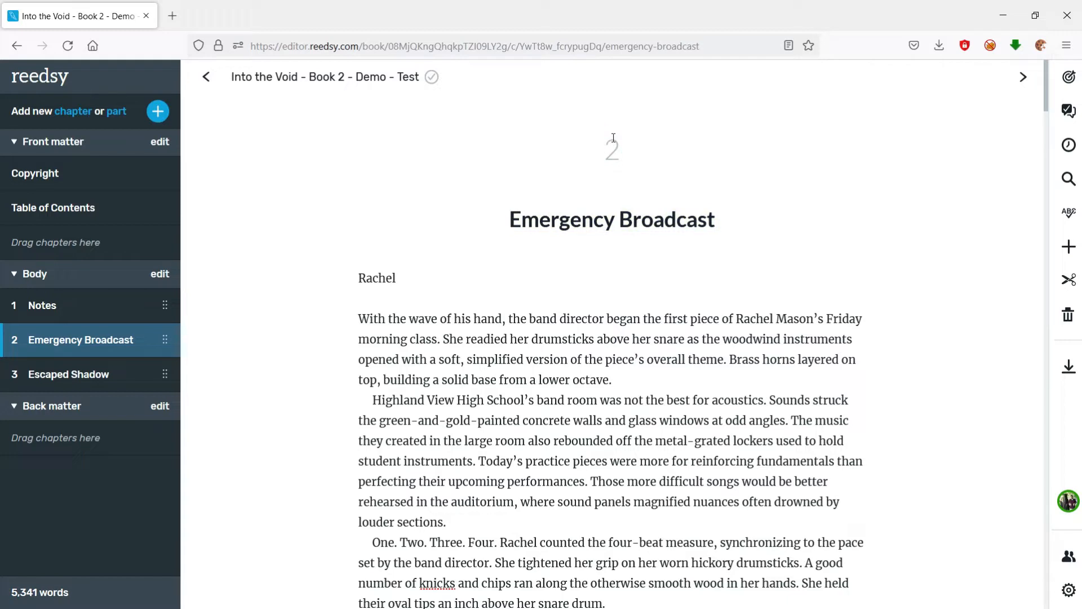
left_click_drag(613, 138, 656, 373)
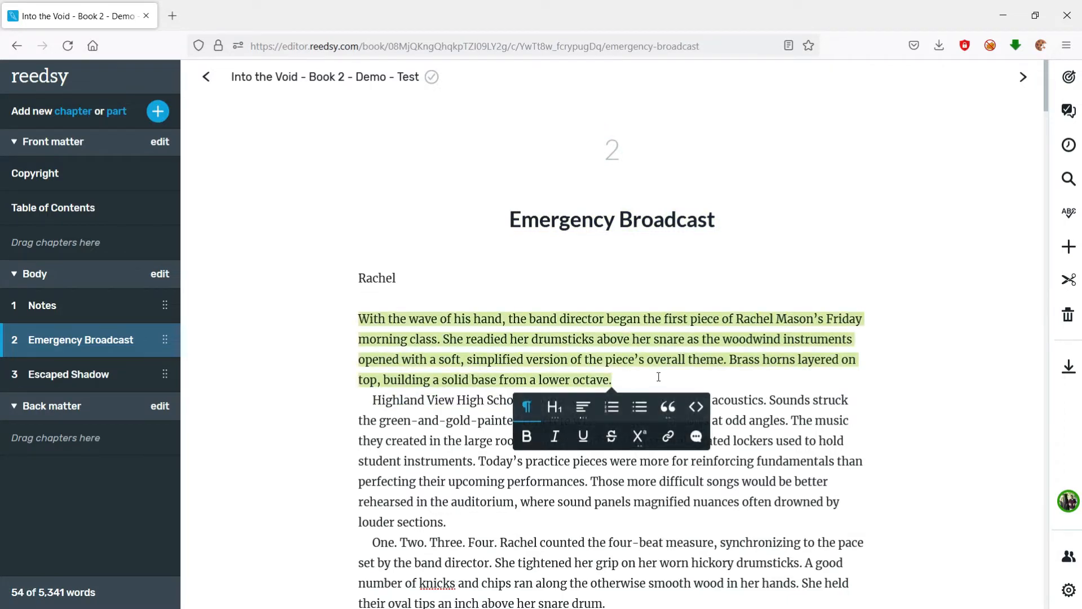
left_click(83, 305)
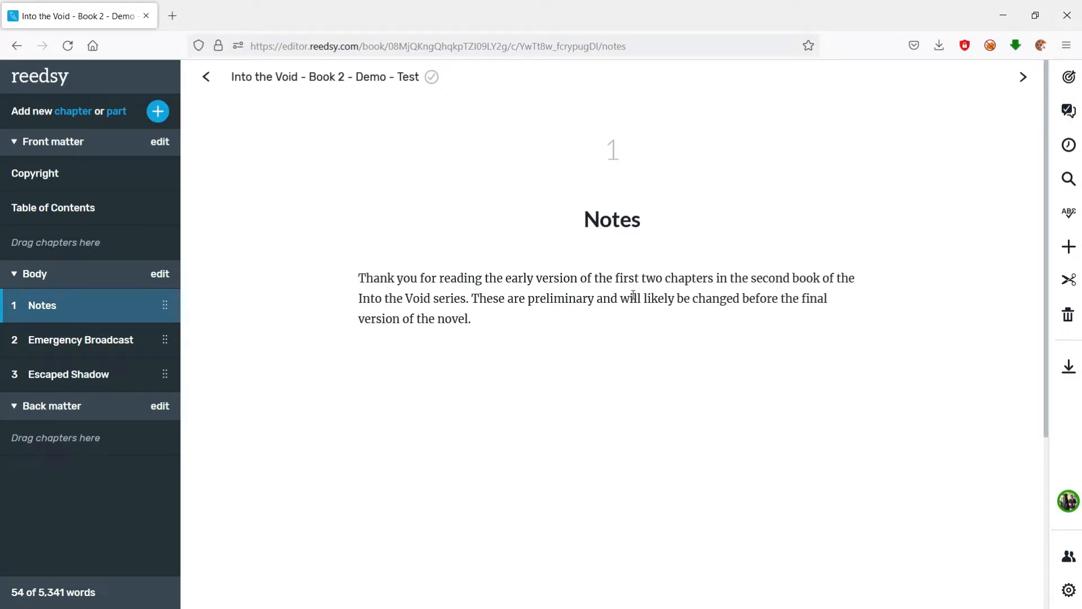
left_click(79, 378)
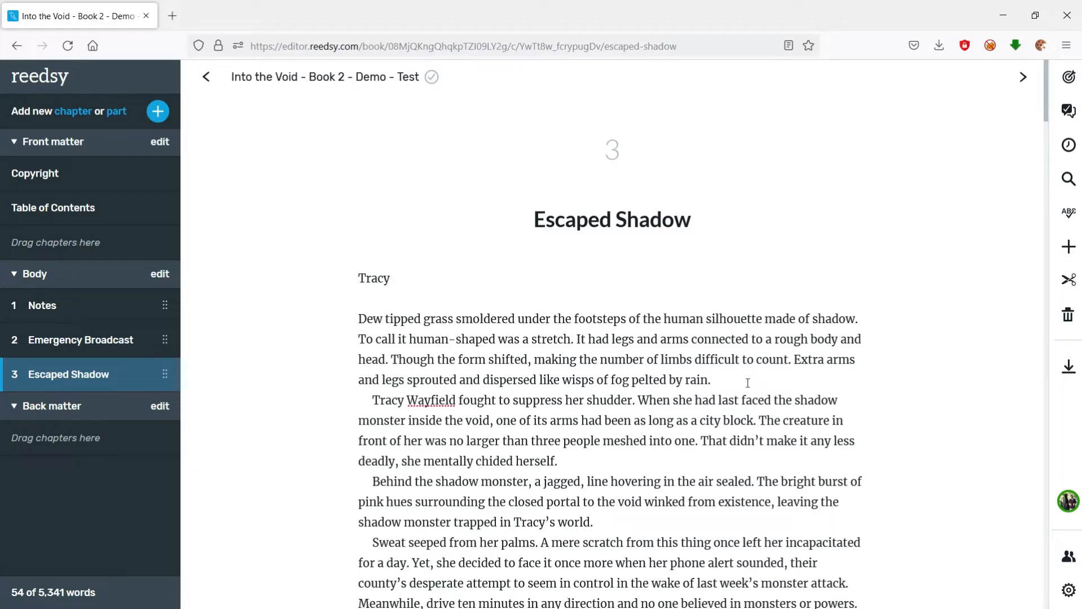
left_click_drag(747, 383, 338, 325)
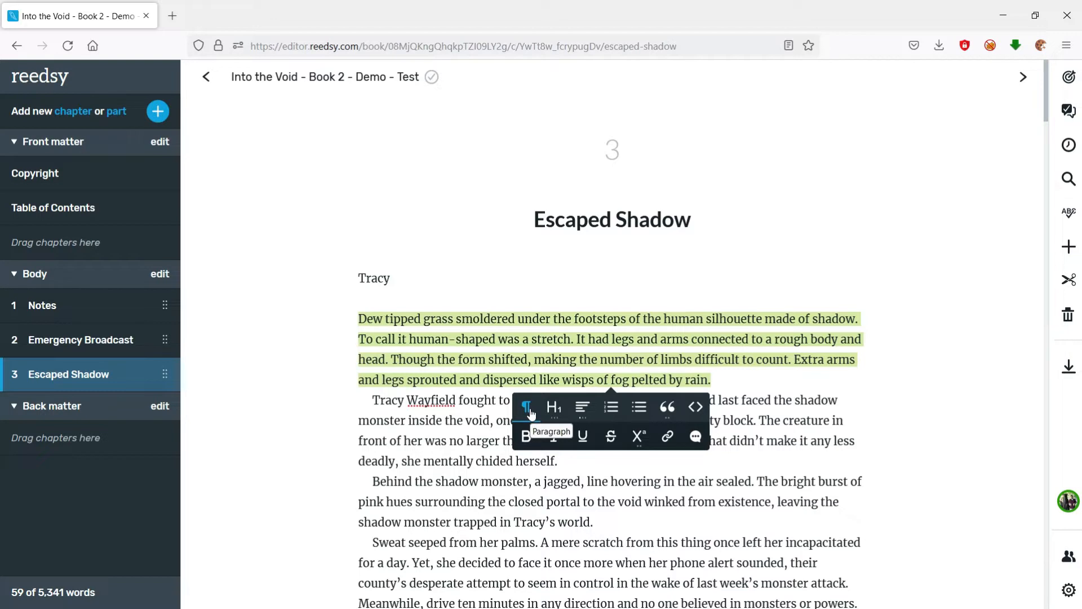
Step: Try bold, italic and underline on the character name line beneath the Escaped Shadow title, removing each style again
left_click_drag(586, 264, 265, 276)
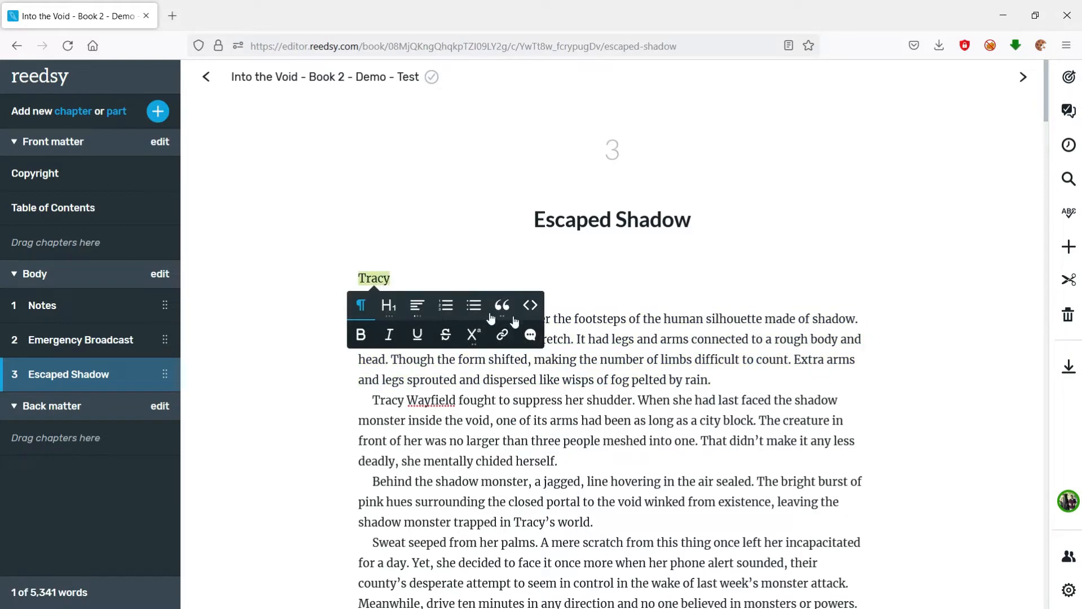
left_click(361, 335)
left_click(389, 335)
left_click(388, 336)
left_click(418, 338)
left_click(418, 337)
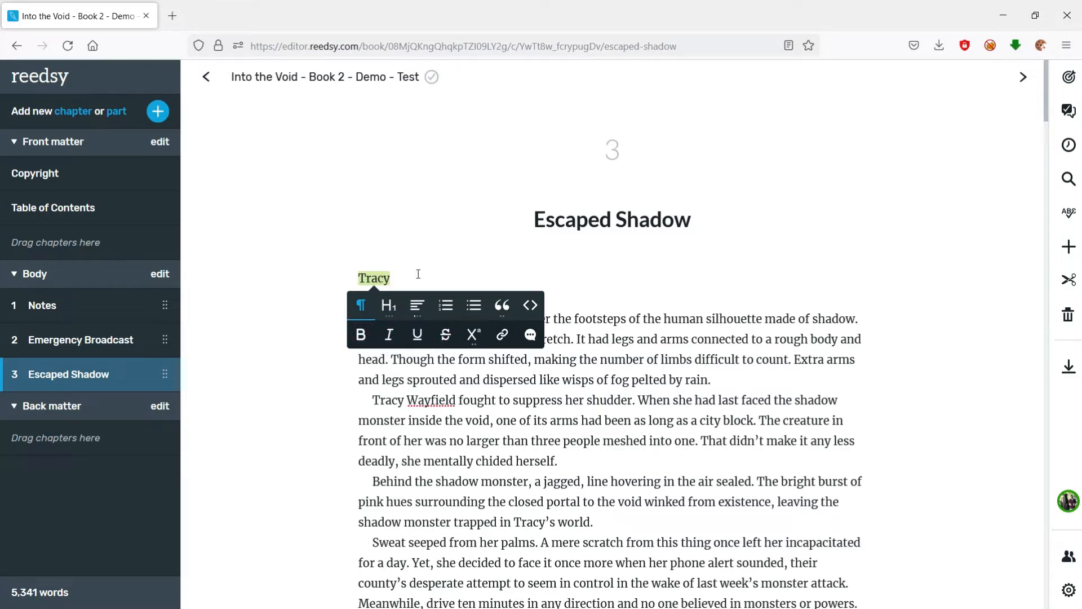
Step: Try centre alignment, Heading 1 and Heading 2 on the character name line, returning it to Paragraph style
left_click(420, 307)
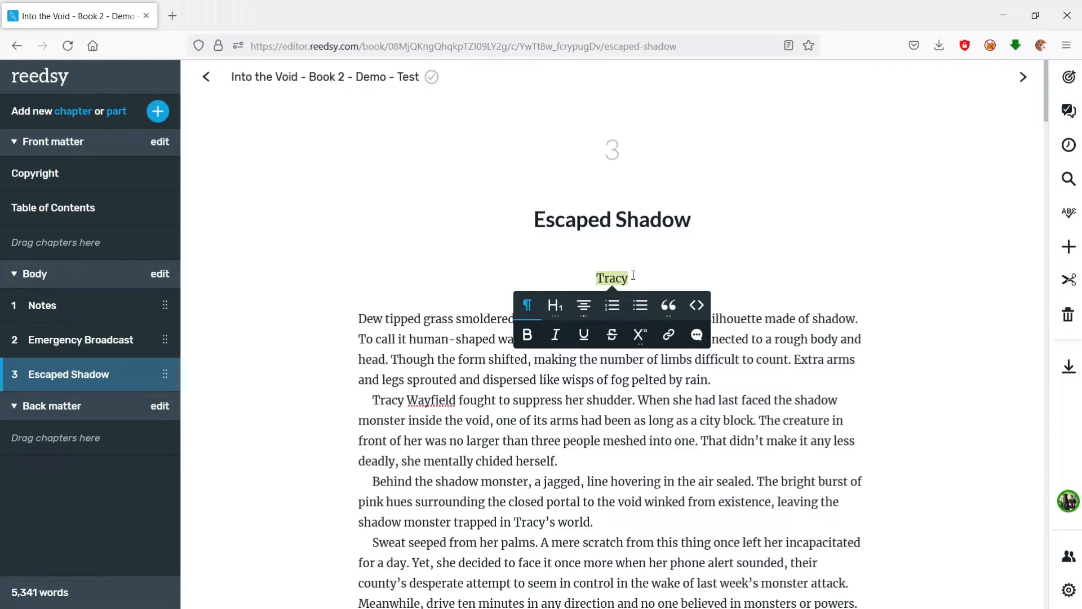
left_click(558, 308)
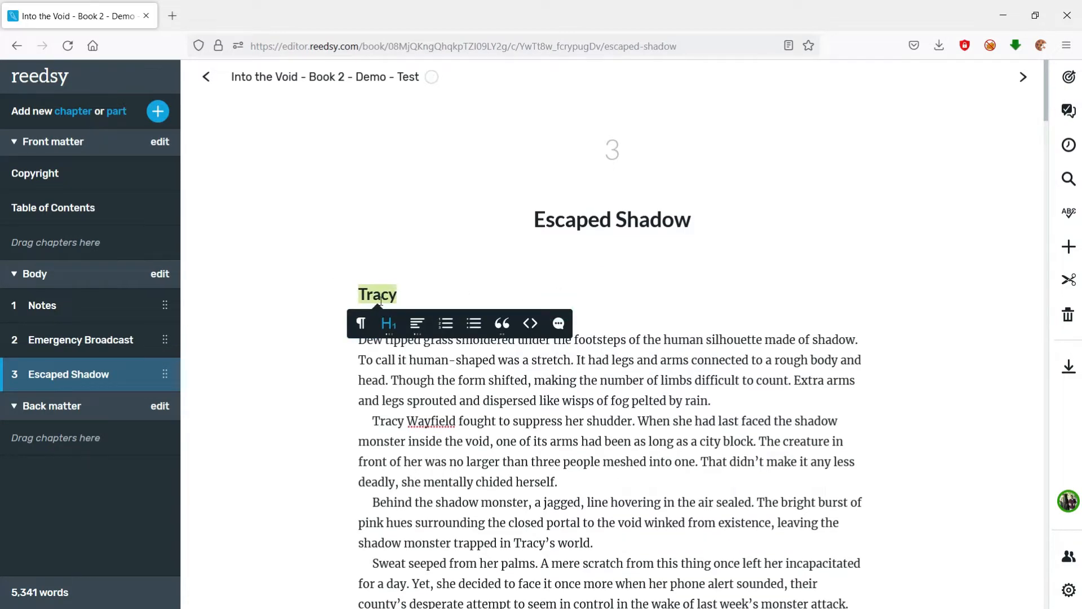
left_click(398, 328)
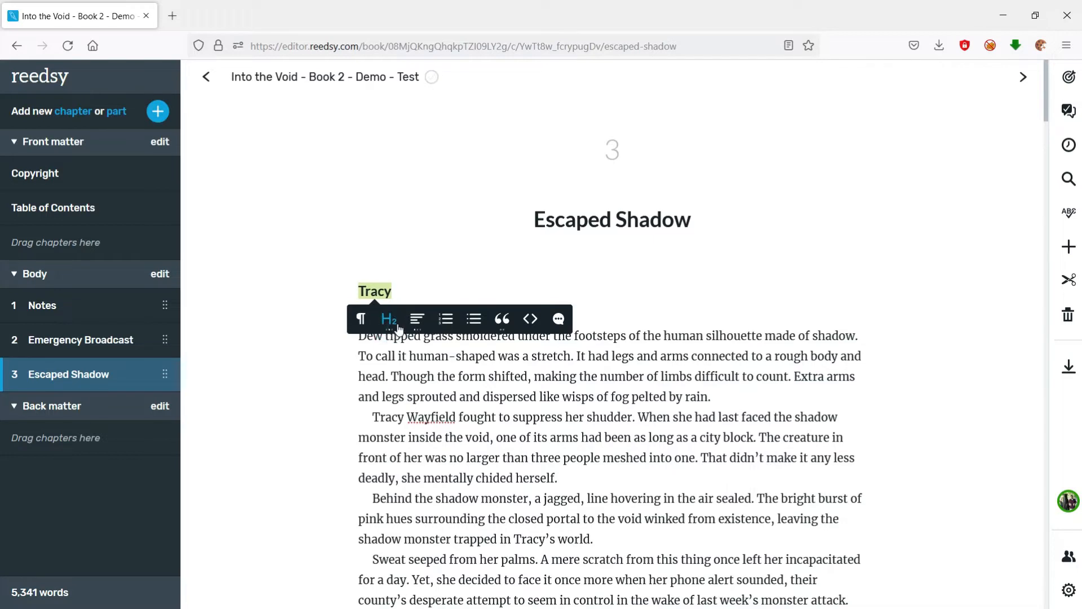
left_click(394, 322)
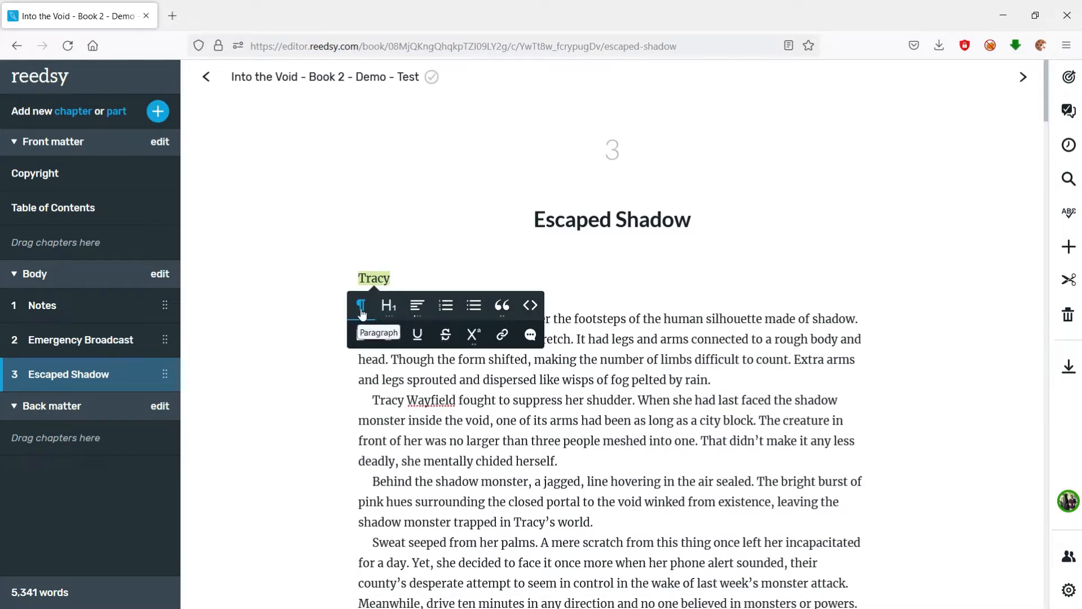
Step: Recentre the character name line and try the quote styles on it, cycling back to Paragraph style
left_click(418, 309)
triple_click(420, 315)
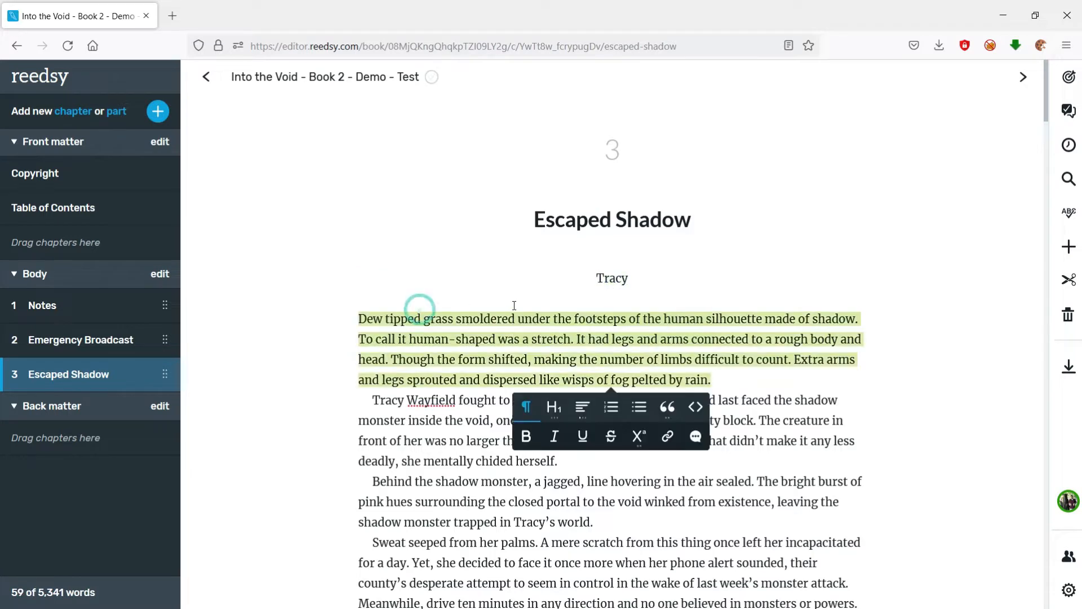
left_click(591, 301)
double_click(644, 278)
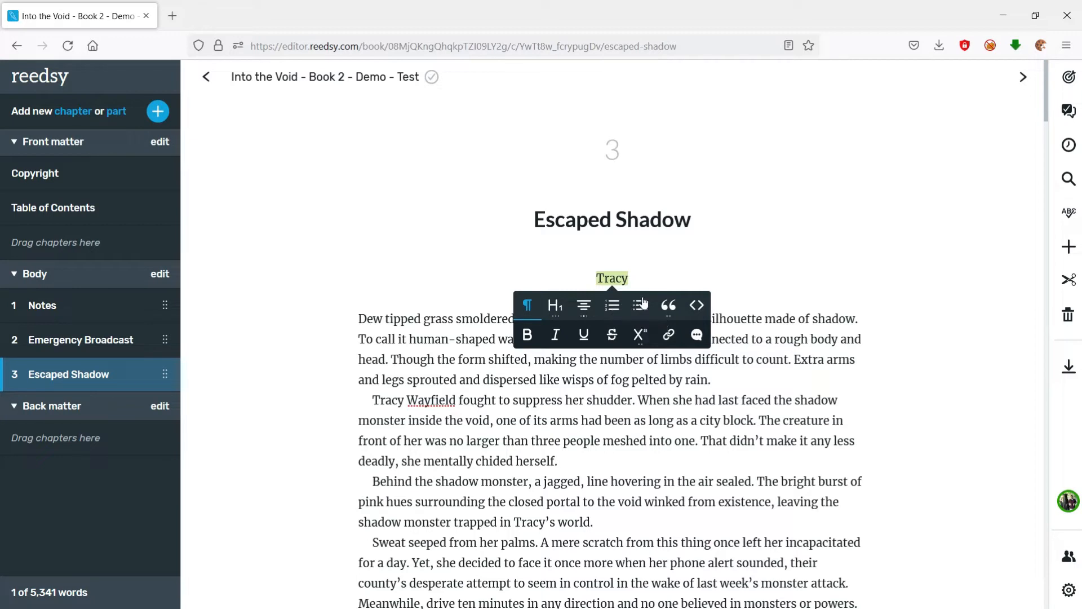
left_click(669, 305)
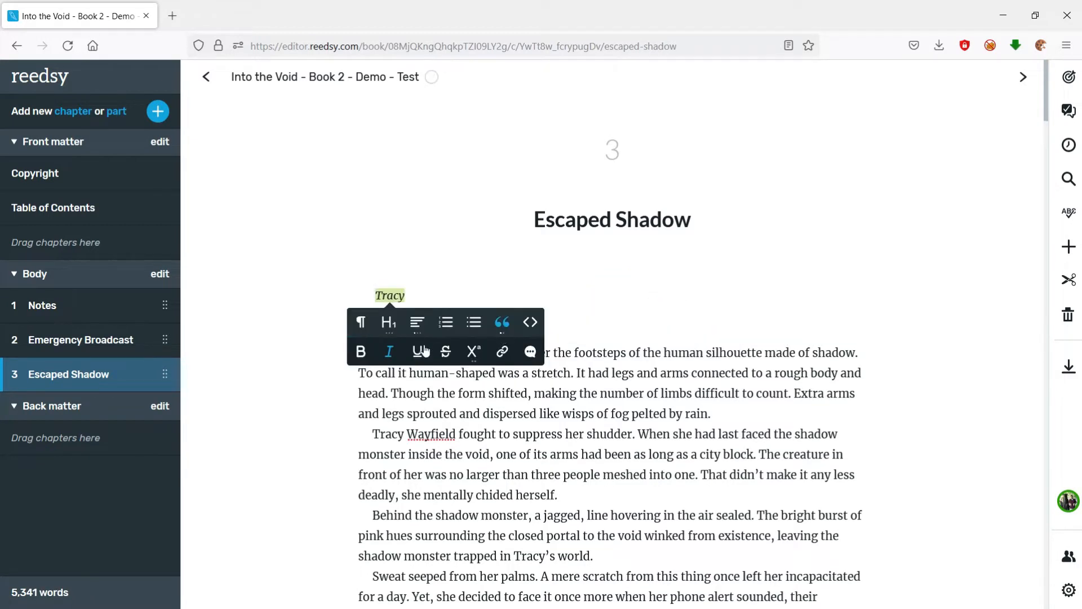
left_click(504, 323)
left_click(505, 323)
left_click(504, 315)
left_click(504, 323)
left_click(504, 323)
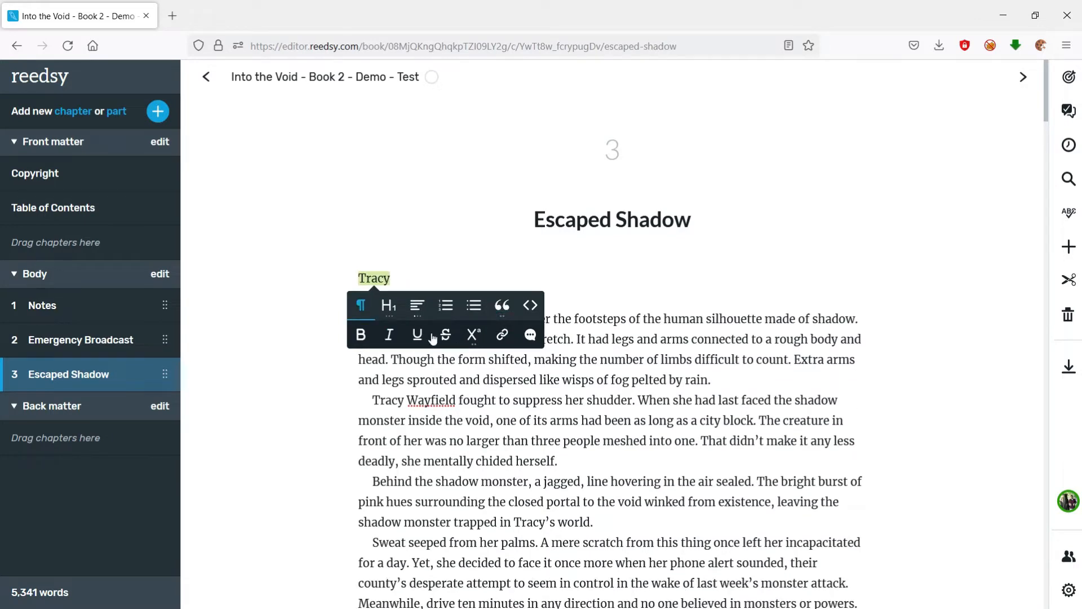
Step: Centre the character name line beneath the Escaped Shadow title
left_click(420, 312)
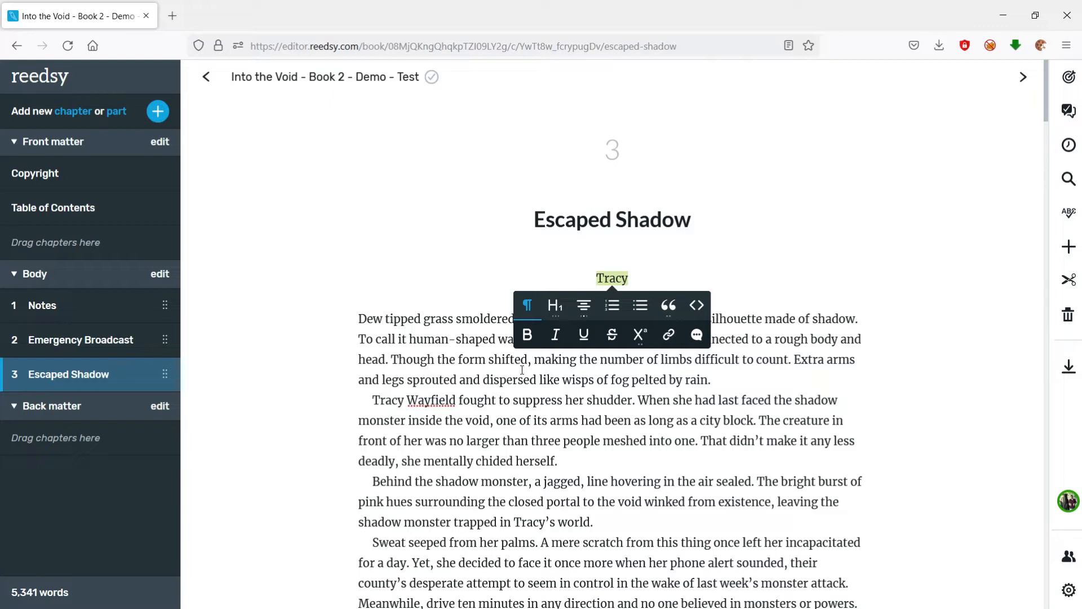
left_click(649, 280)
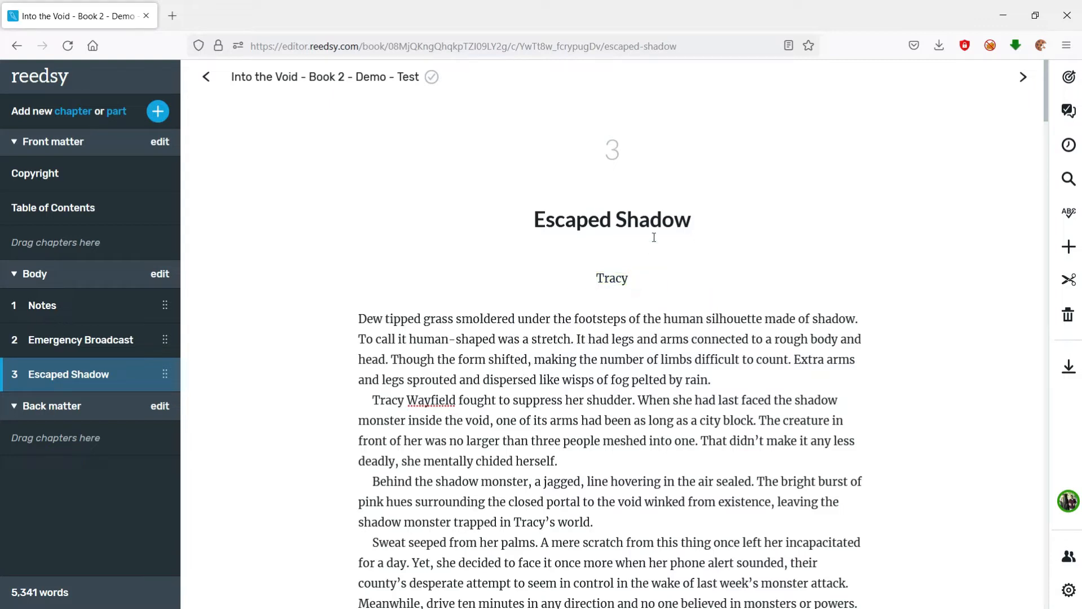
left_click(650, 220)
left_click_drag(648, 277, 481, 254)
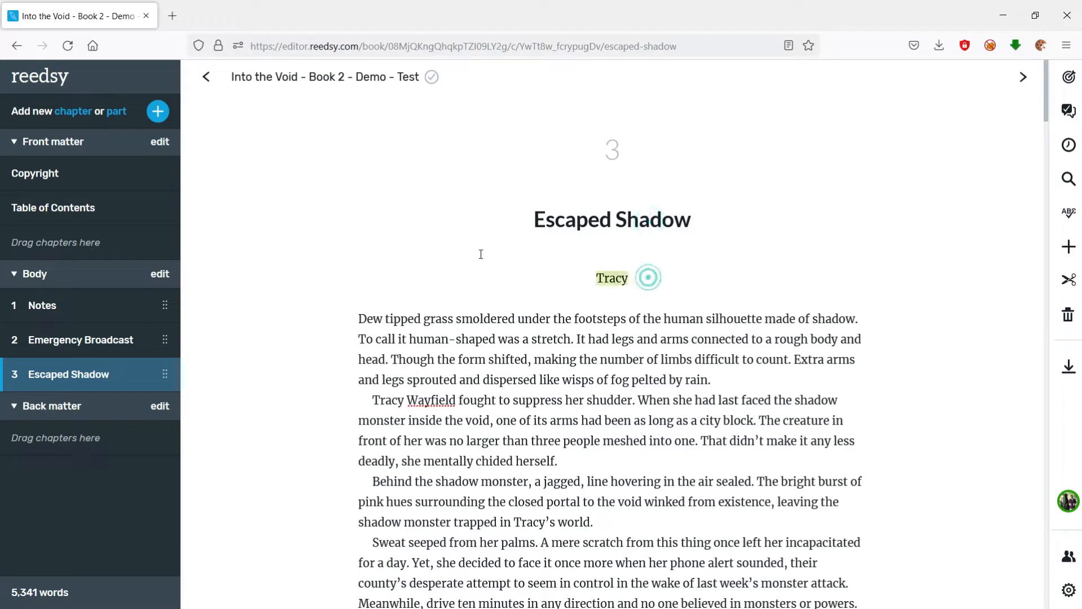
left_click(367, 317)
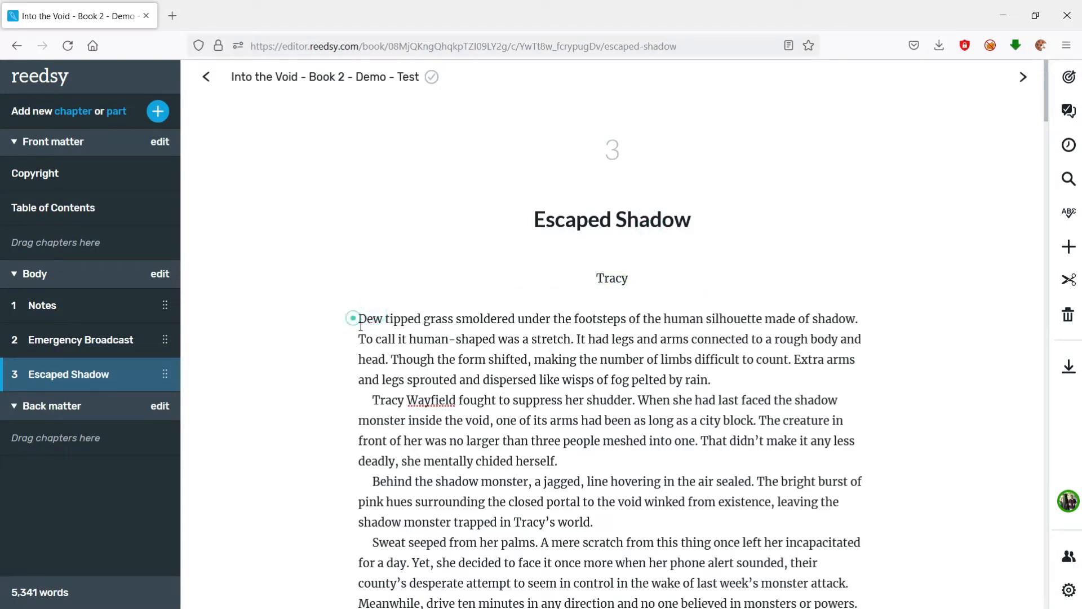
left_click_drag(354, 318, 430, 438)
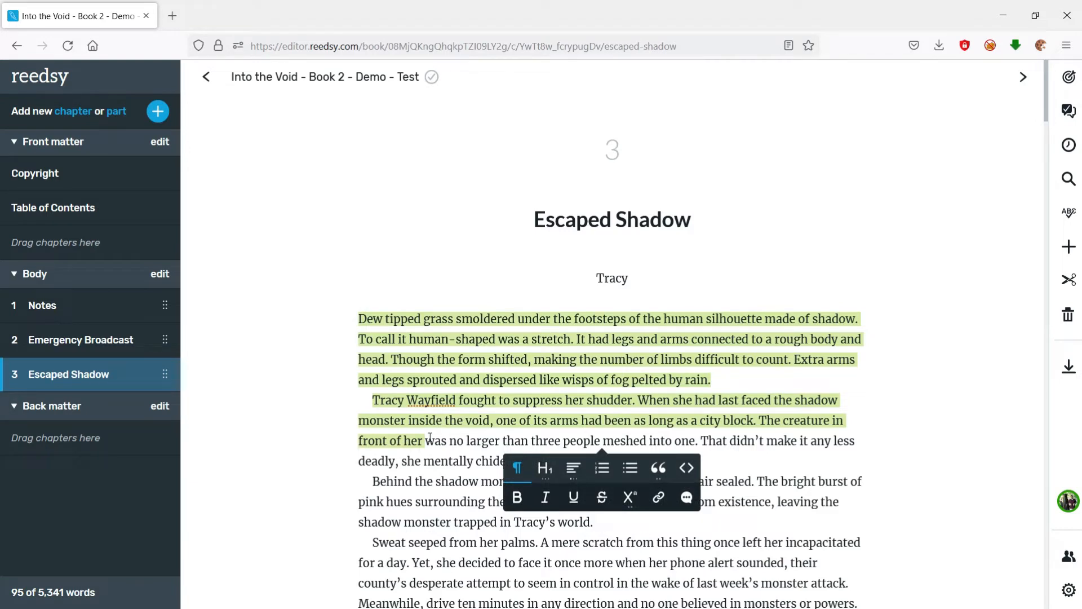
left_click(500, 400)
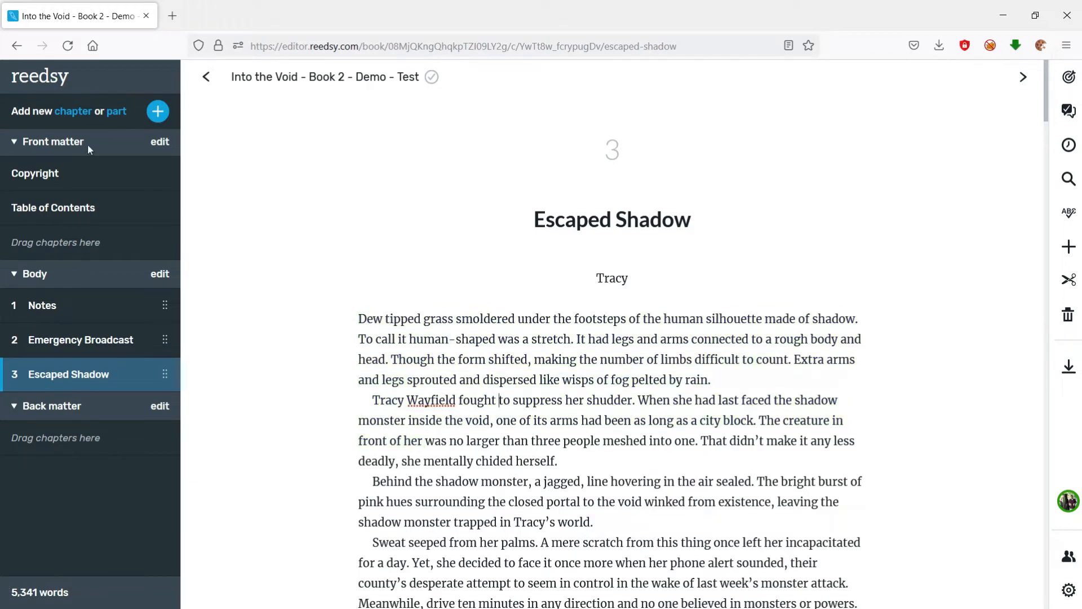
Step: Open the Copyright page and examine its book details, including the ISBN and publisher name fields
left_click(90, 172)
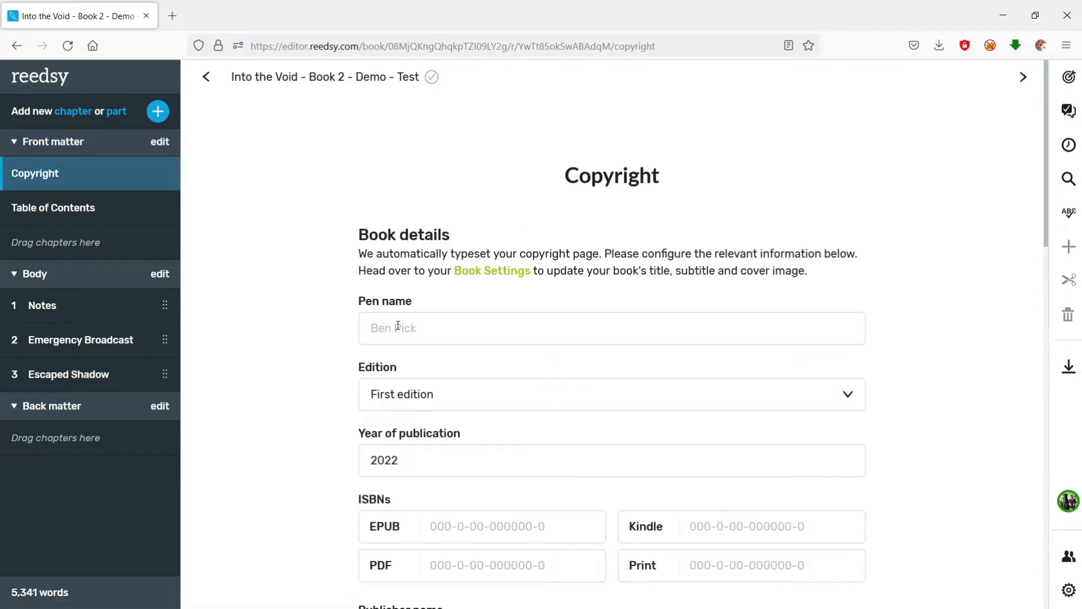
scroll(399, 326, "down", 2)
scroll(474, 369, "down", 2)
left_click(474, 312)
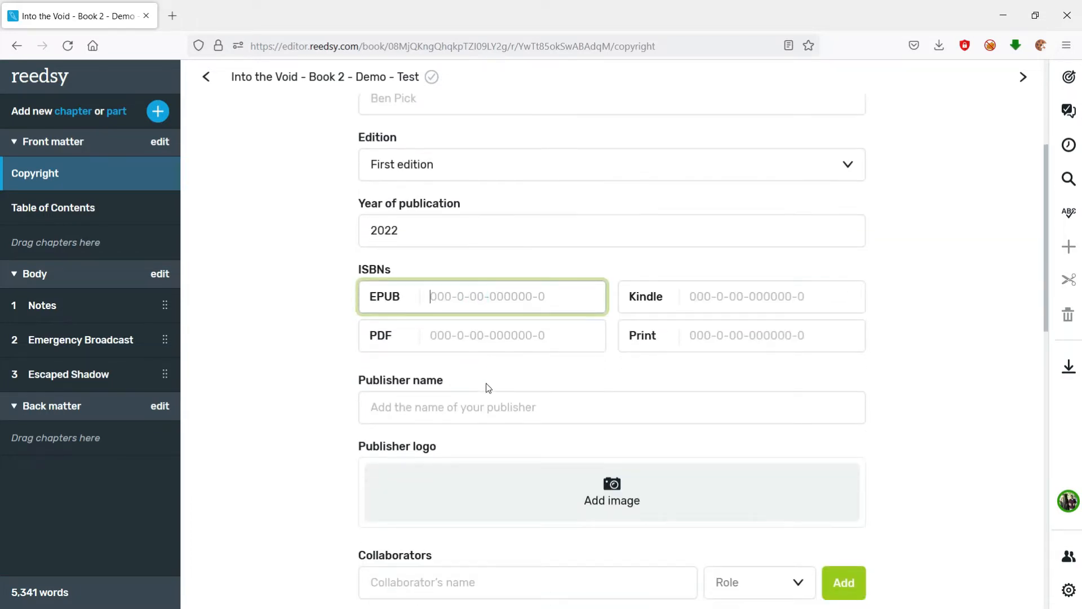
scroll(485, 387, "down", 4)
left_click(533, 199)
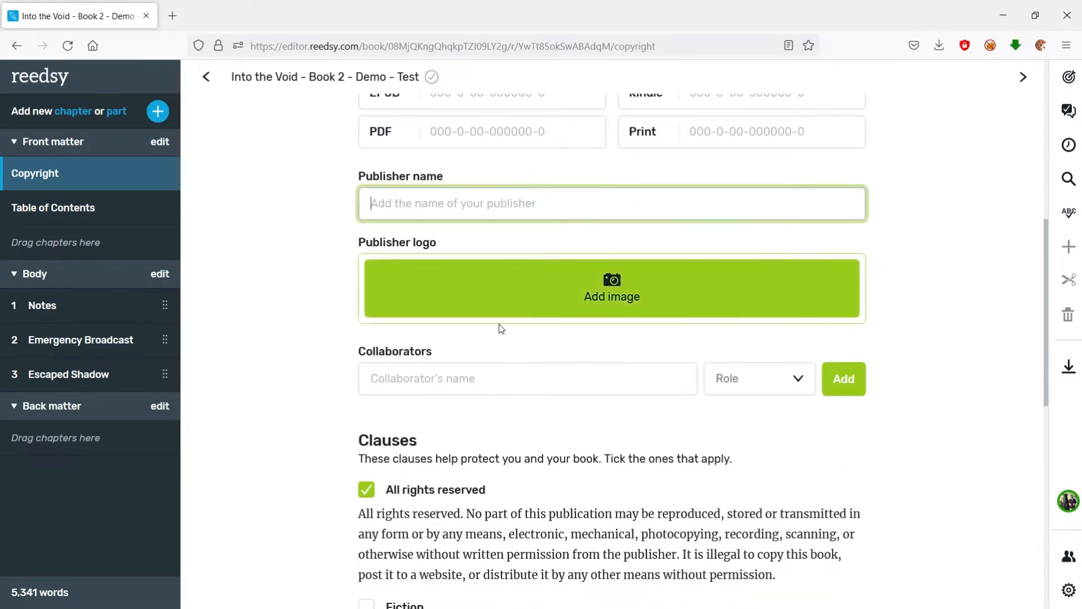
Step: Try the Fiction and Moral rights clauses on the Copyright page, clearing both again
scroll(495, 343, "down", 6)
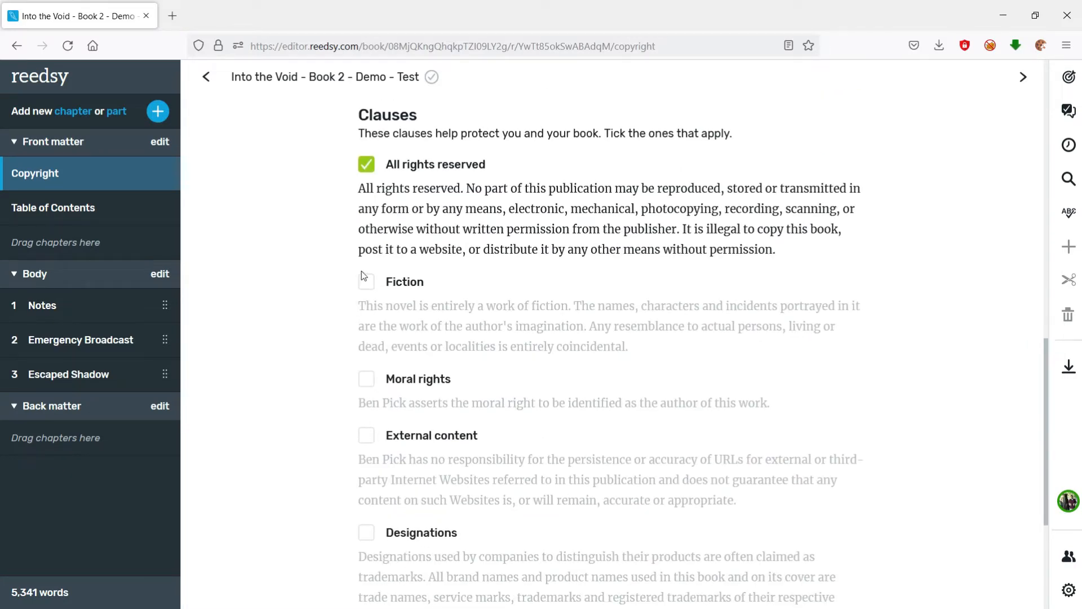
left_click(366, 282)
left_click(372, 386)
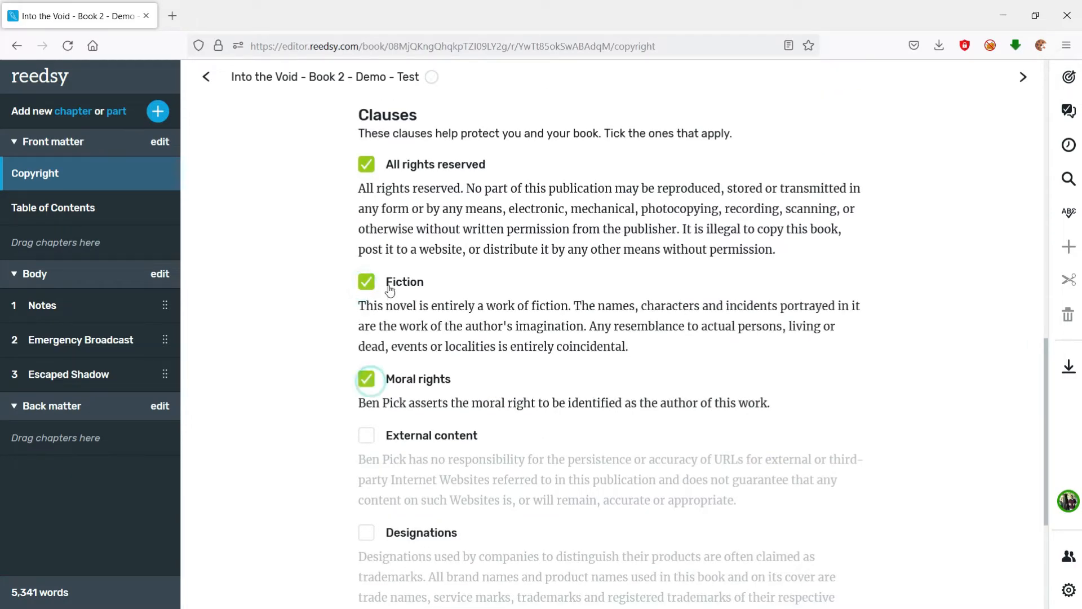
left_click(366, 282)
left_click(366, 378)
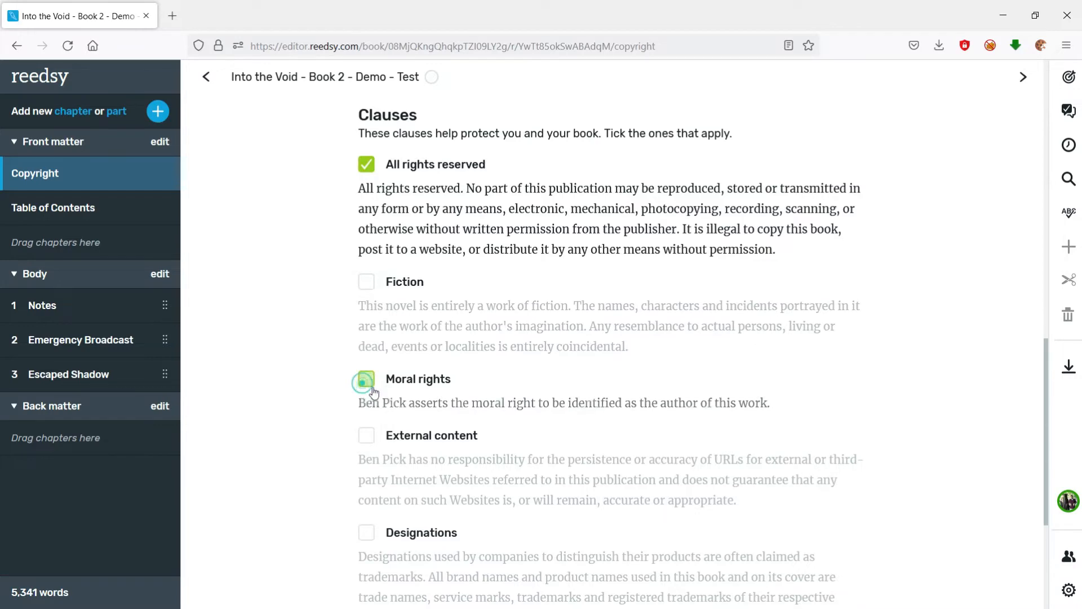
Step: Enable Additional clauses on the Copyright page and enter the custom clause "This is a custom copyright for testing."
scroll(375, 349, "down", 4)
left_click(366, 462)
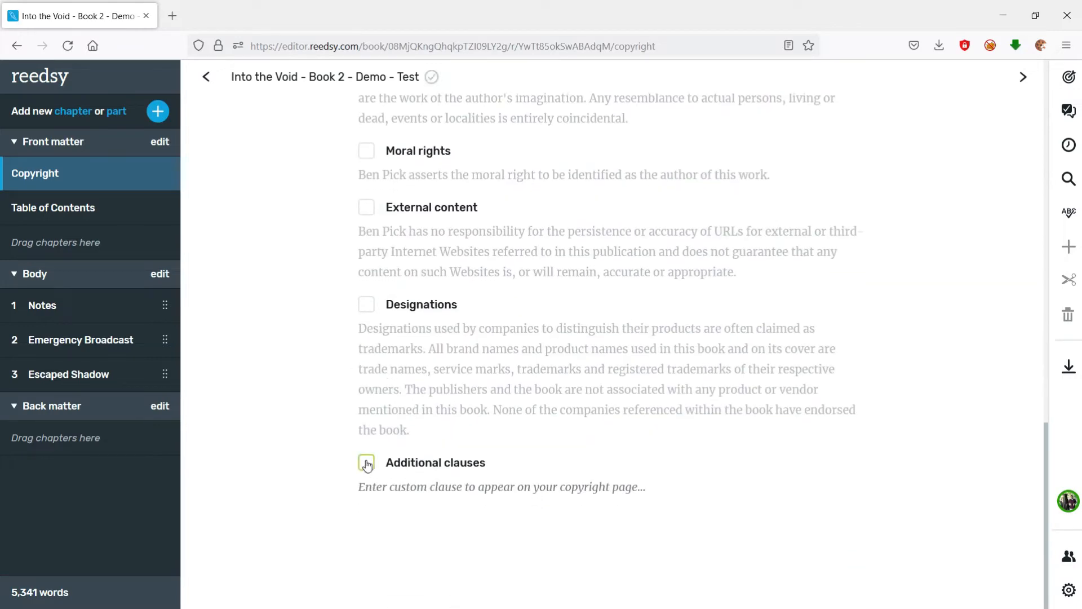
left_click(425, 486)
type("T")
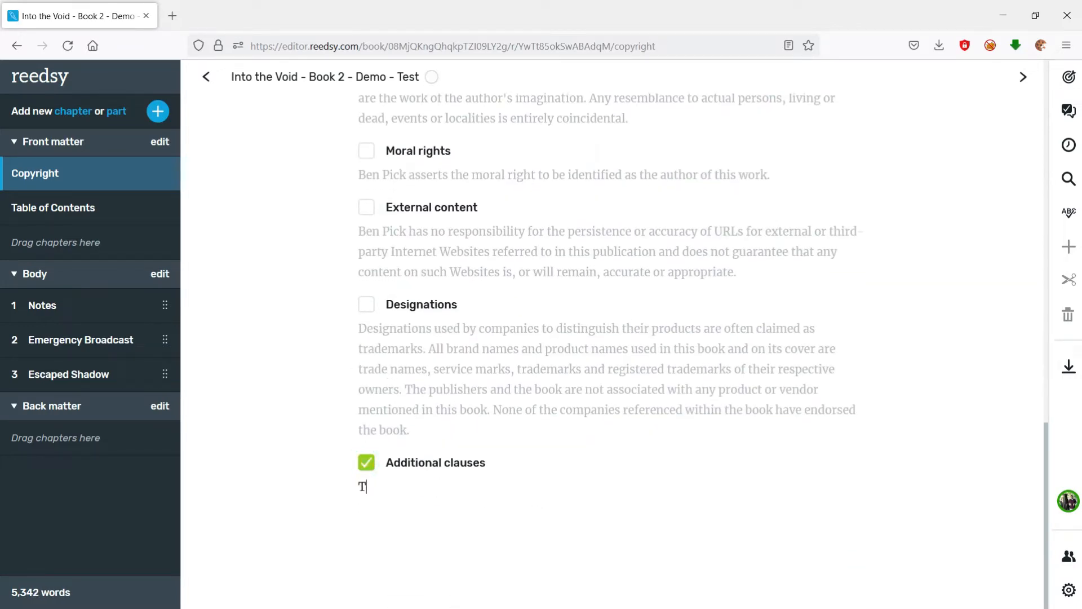
type("his is a custom copyright for testing")
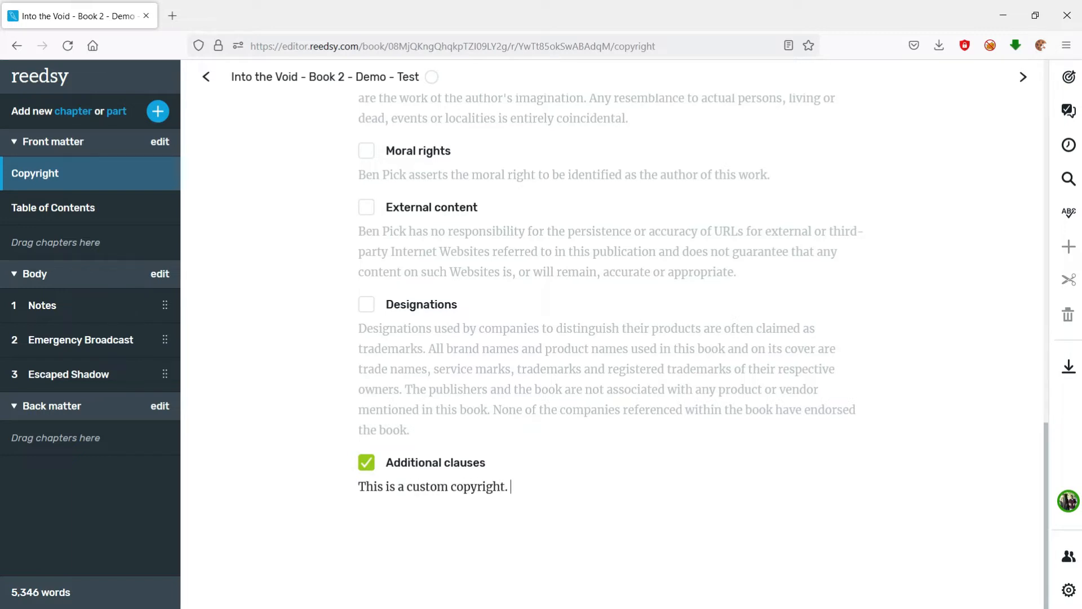
type(".")
key("BackSpace")
key("BackSpace")
type("for testing.")
Step: Move the Notes chapter from the Body to the Front matter, below Table of Contents
left_click(42, 305)
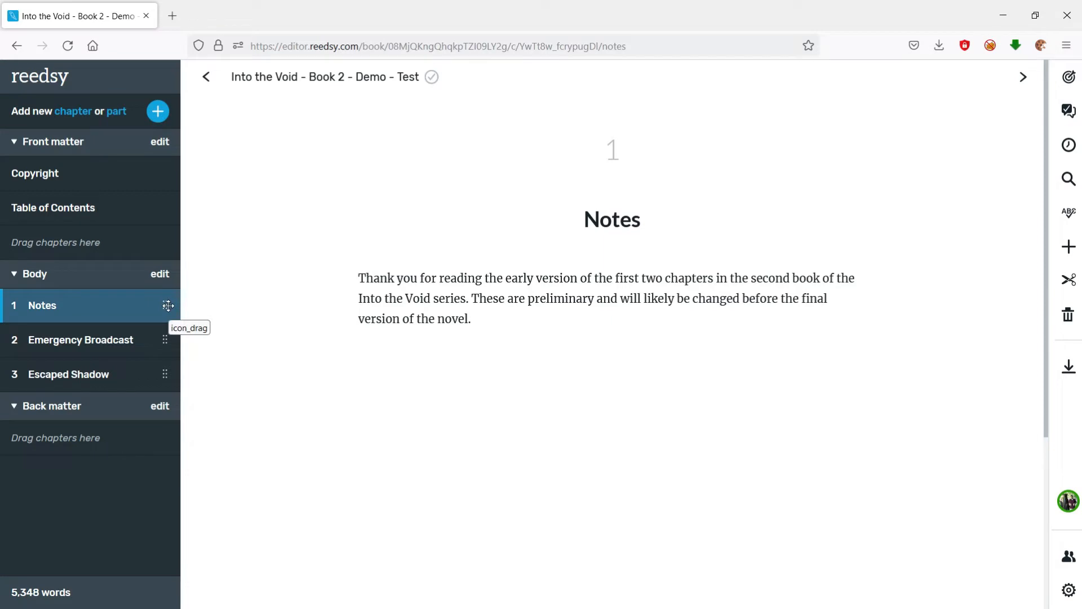
left_click_drag(168, 305, 164, 242)
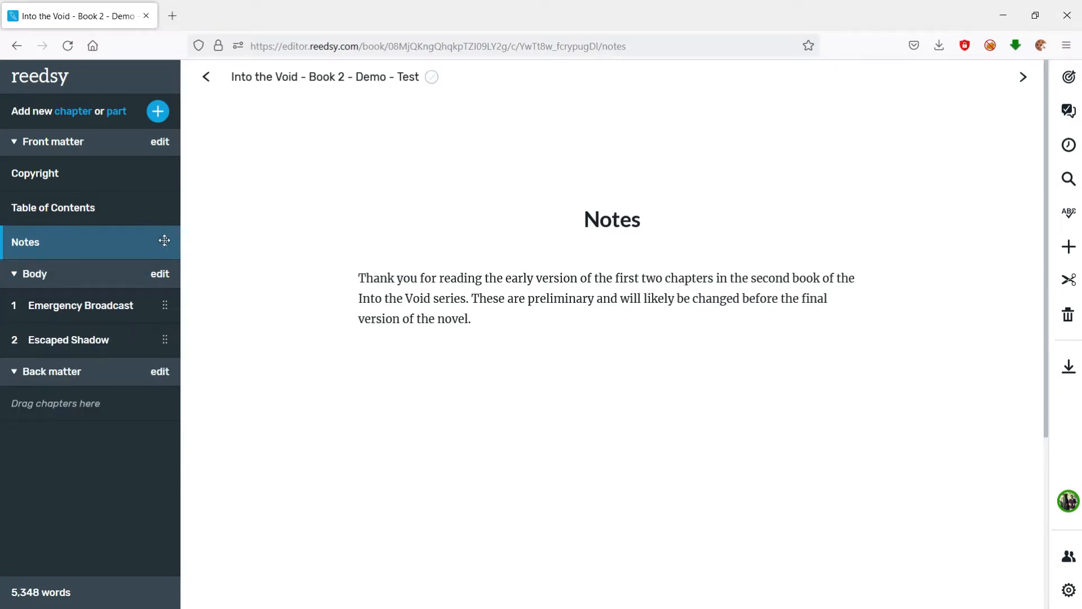
Step: Add a new chapter after Emergency Broadcast and move it below Escaped Shadow as the third body chapter
left_click(120, 306)
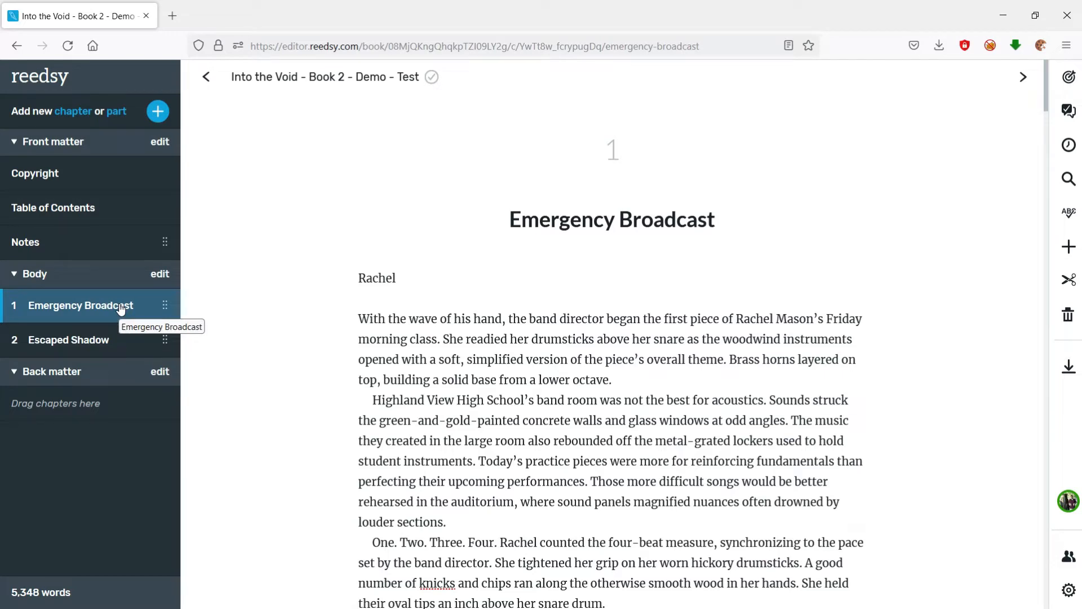
left_click(75, 113)
left_click_drag(68, 340, 75, 393)
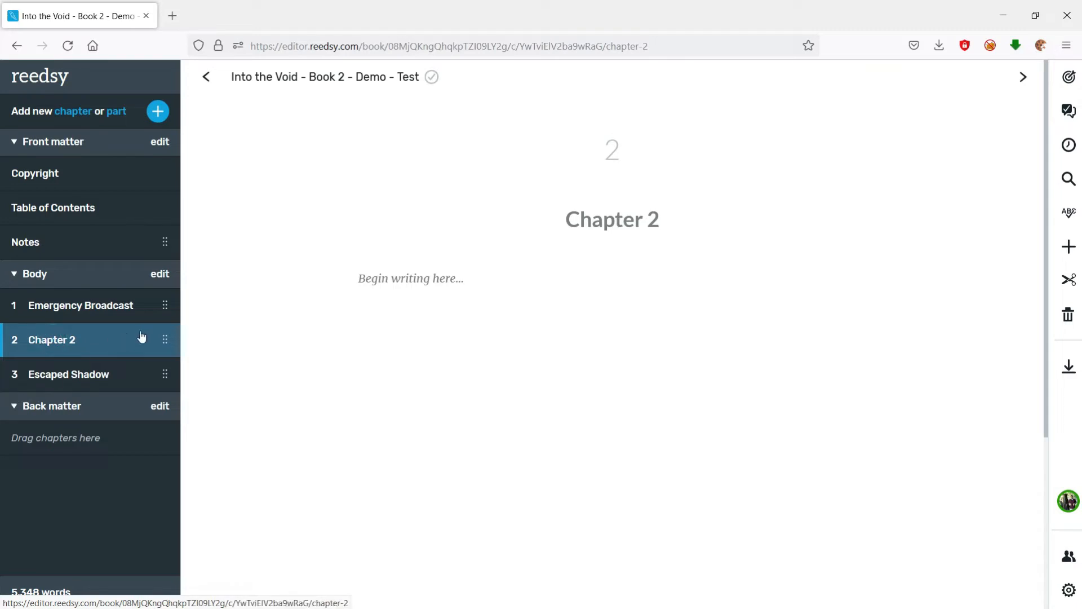
left_click_drag(164, 338, 165, 373)
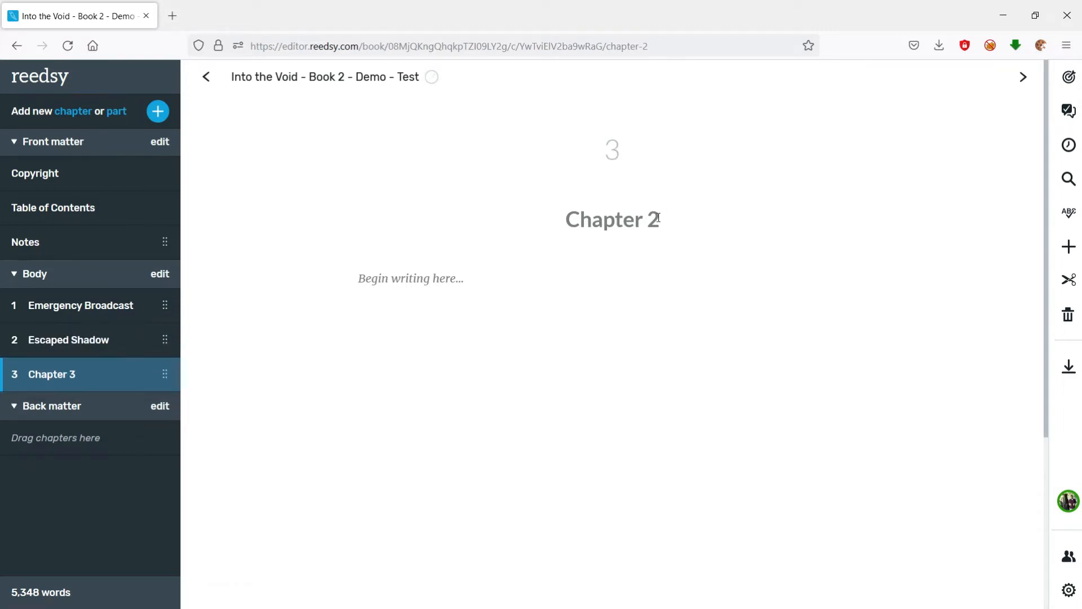
Step: Title the new empty chapter "Chapter 3"
type("Chapter ")
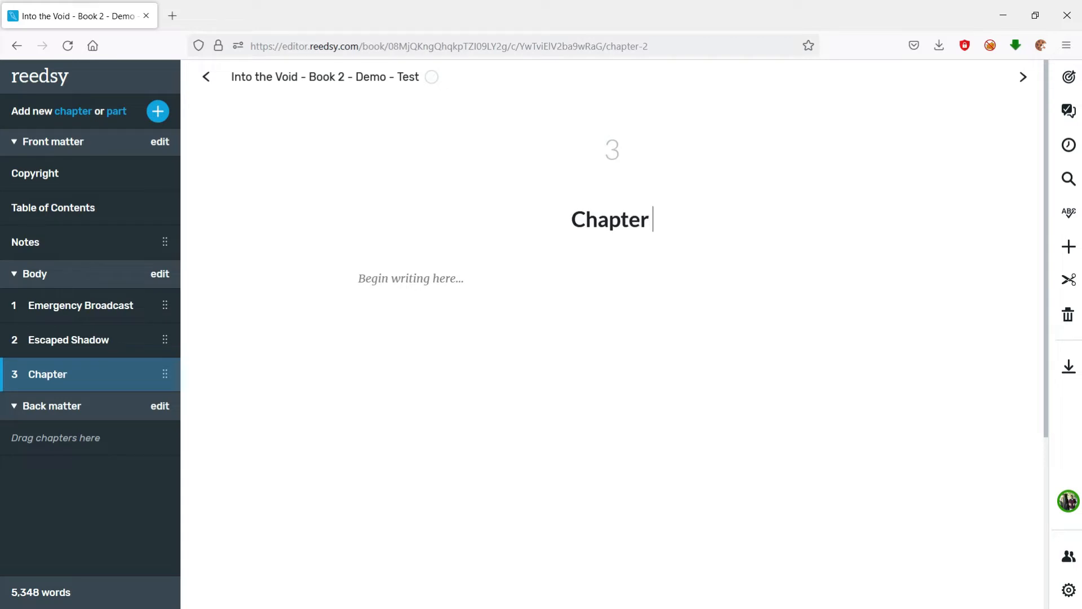
type("3")
left_click(643, 276)
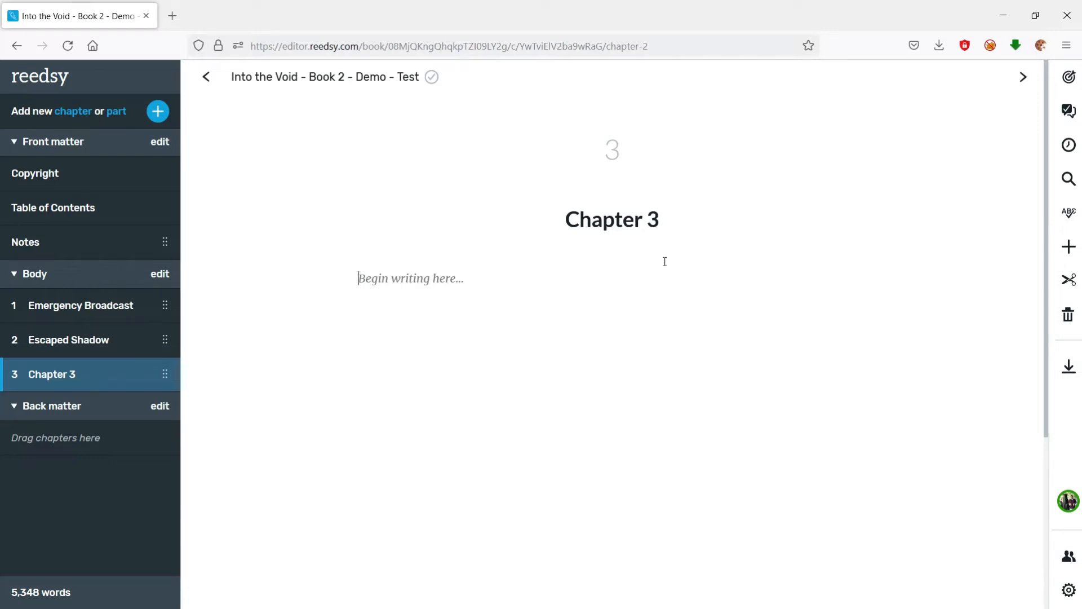
Step: Open the book's goals and insights
left_click(1067, 85)
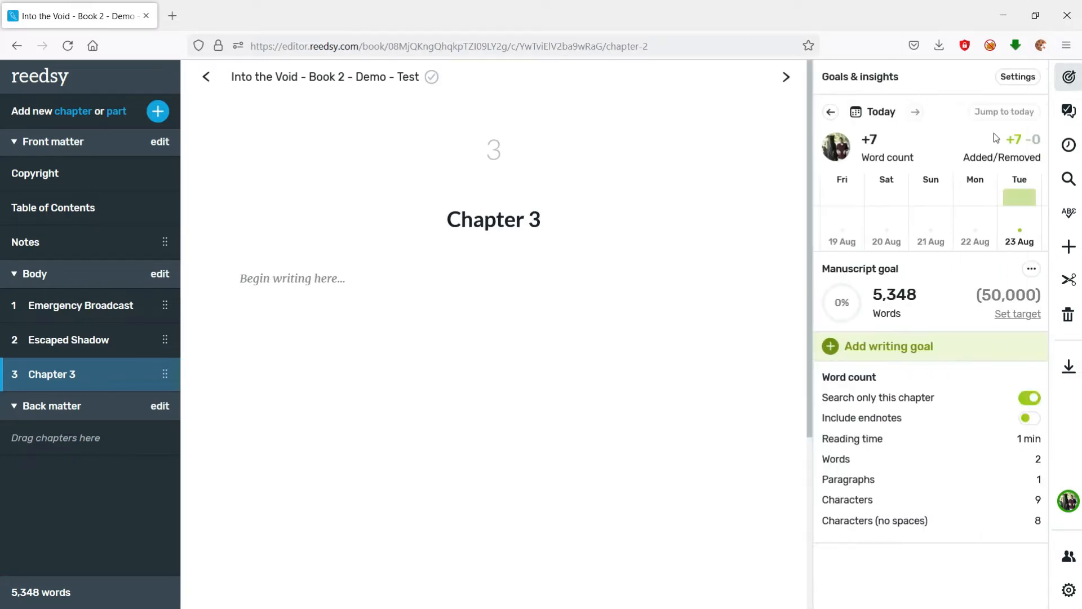
left_click(1020, 316)
left_click(940, 366)
type("50000")
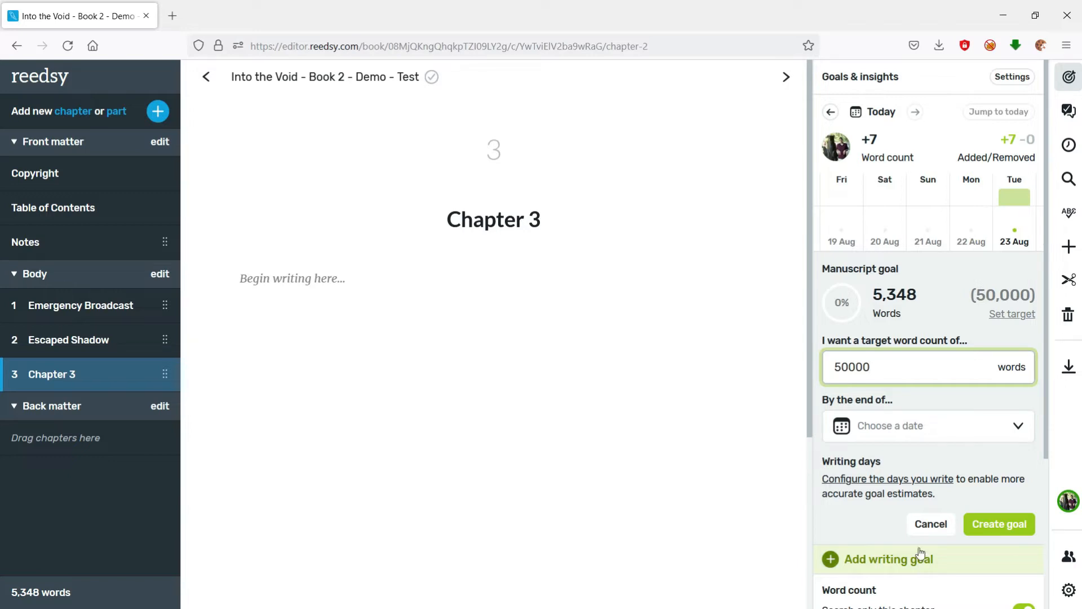
left_click(936, 527)
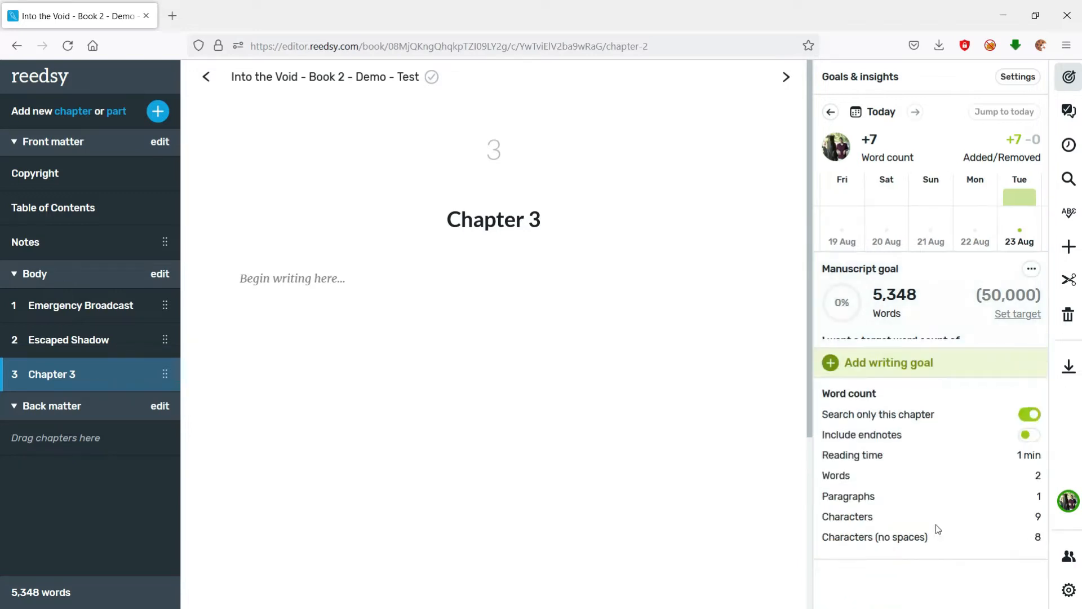
Step: Create a manuscript goal with a target word count of 50000 words due 28/09/2022
left_click(1013, 314)
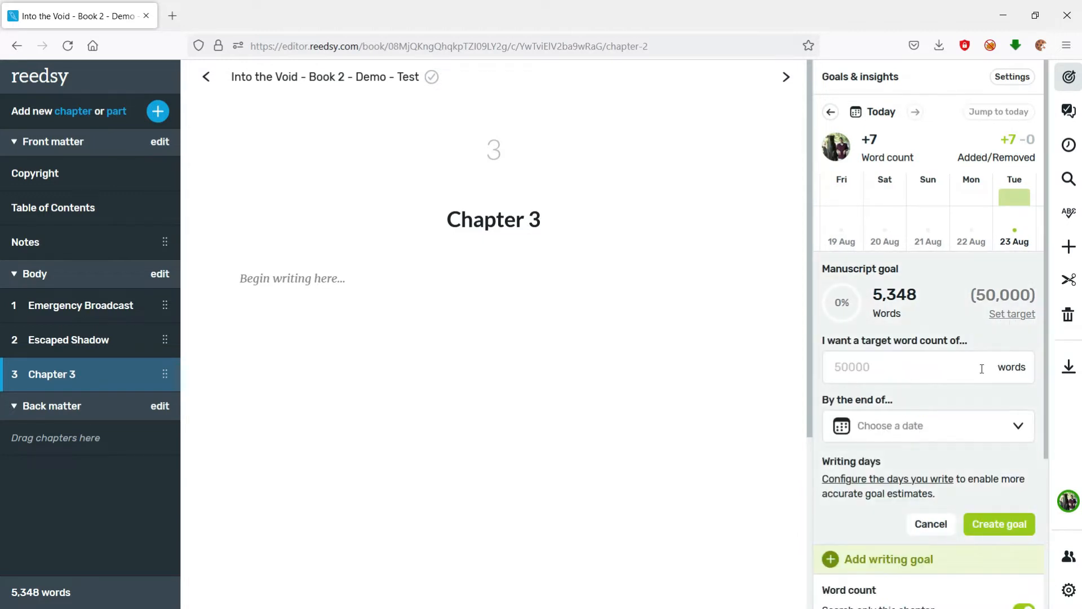
type("50000")
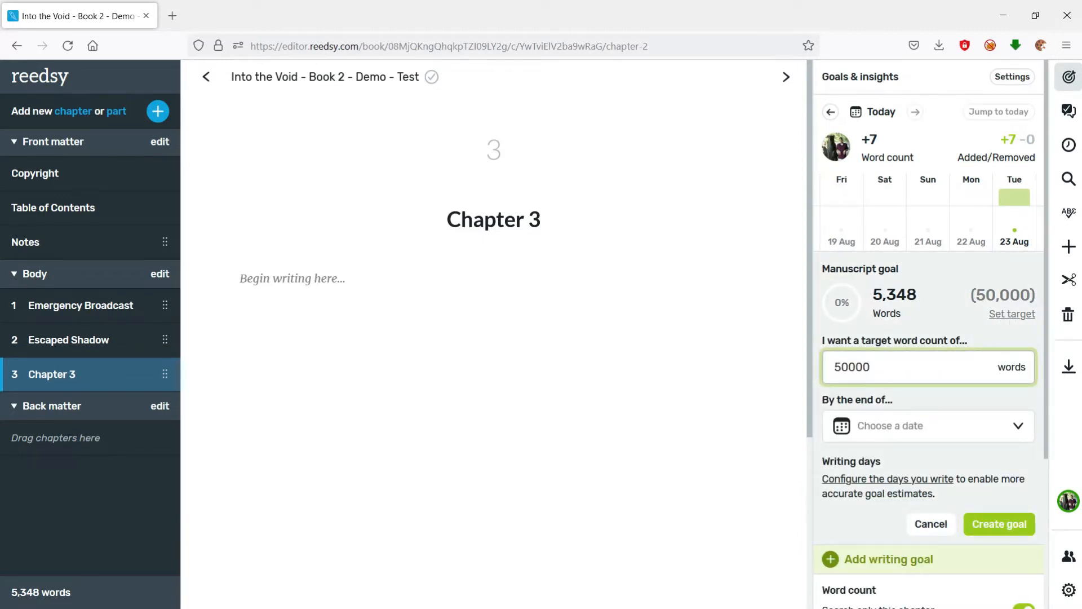
left_click(958, 428)
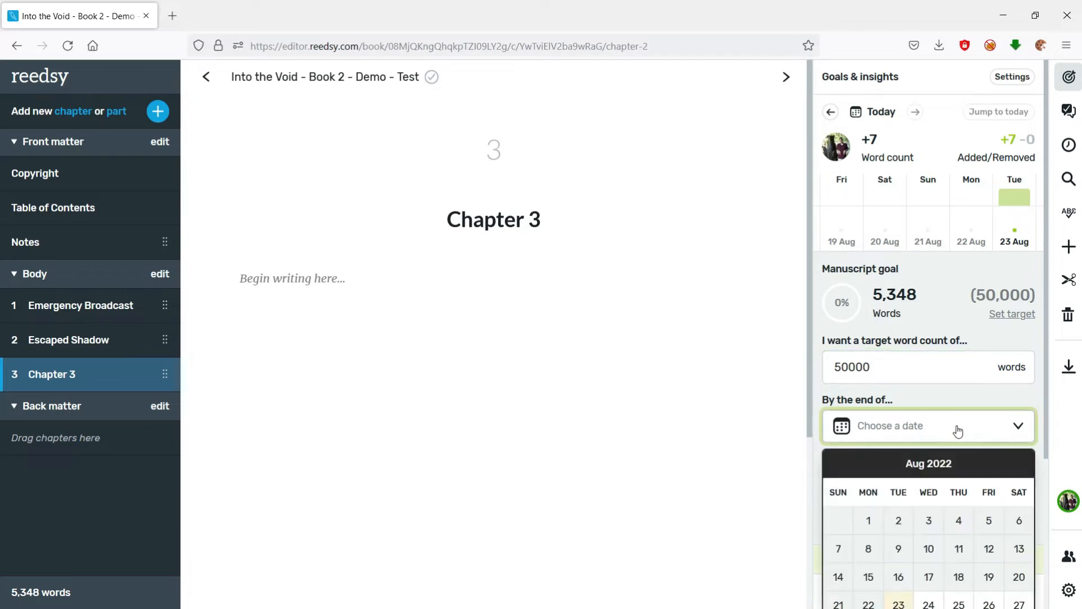
scroll(979, 486, "down", 3)
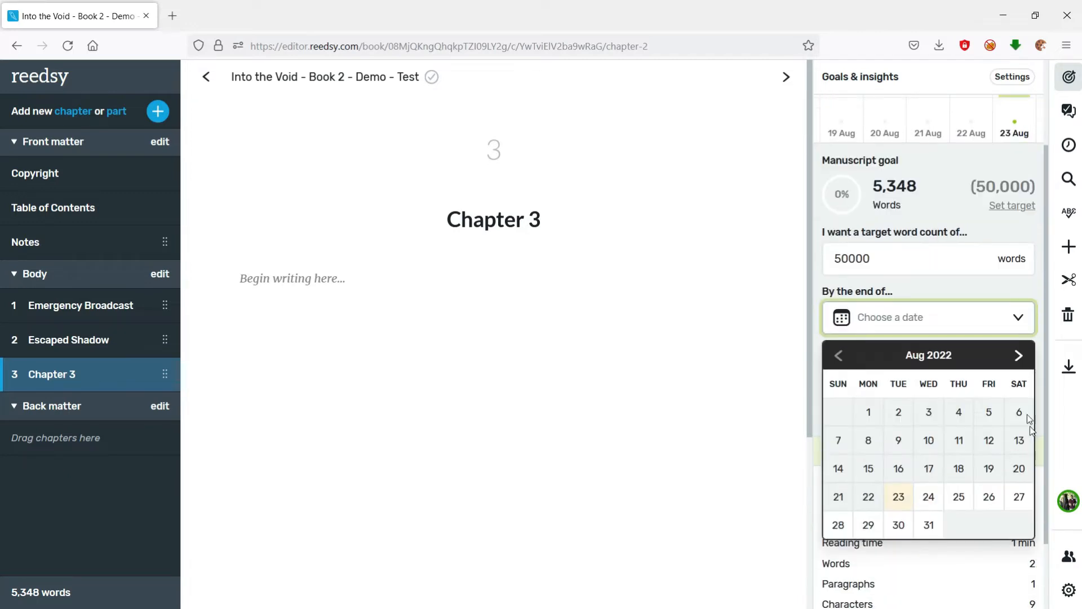
left_click(1019, 354)
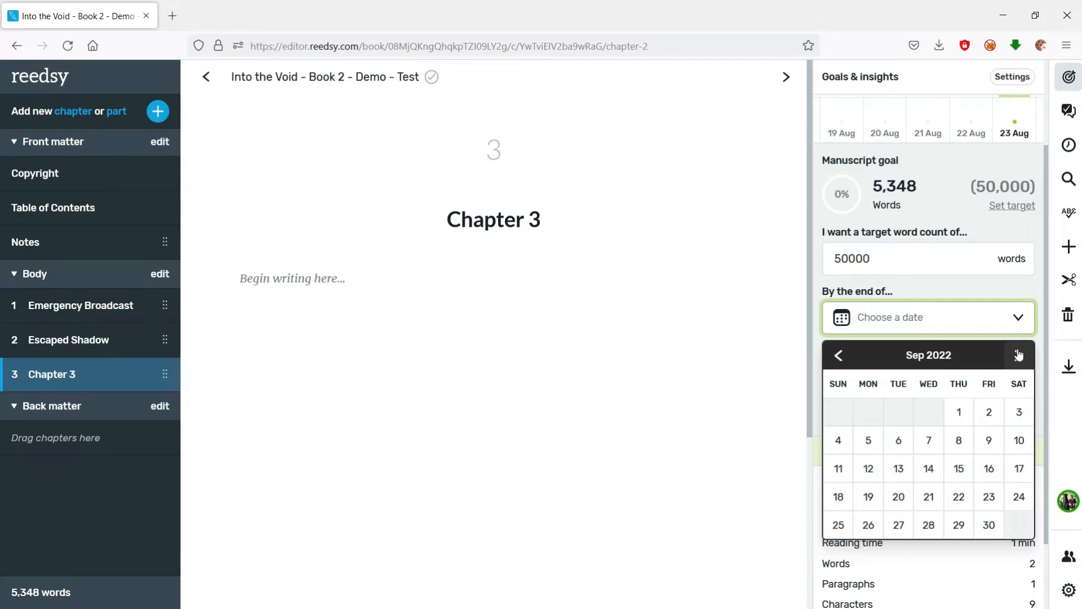
left_click(929, 528)
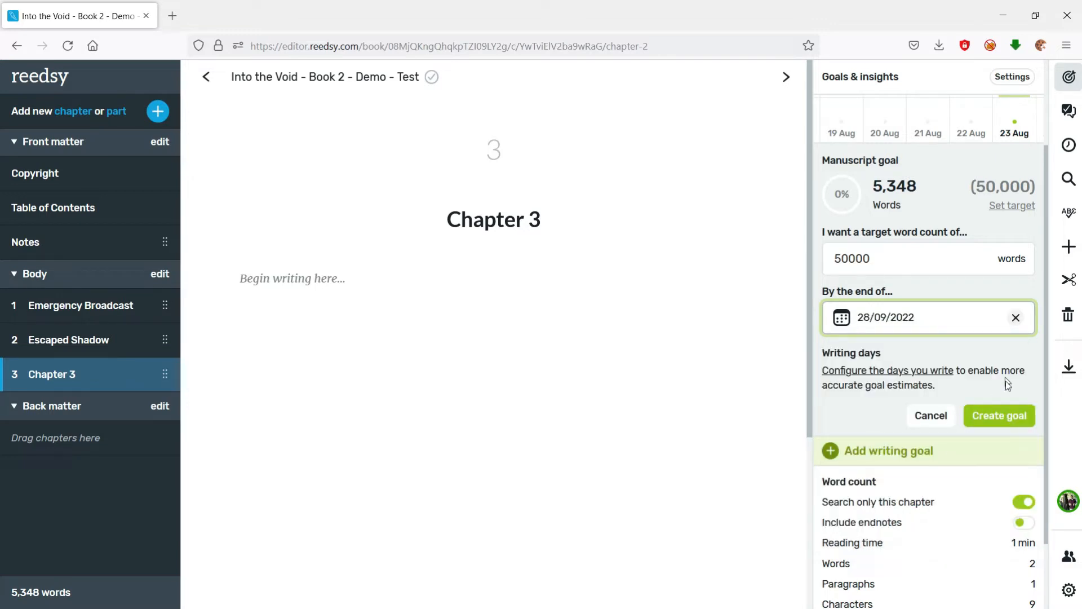
left_click(1001, 418)
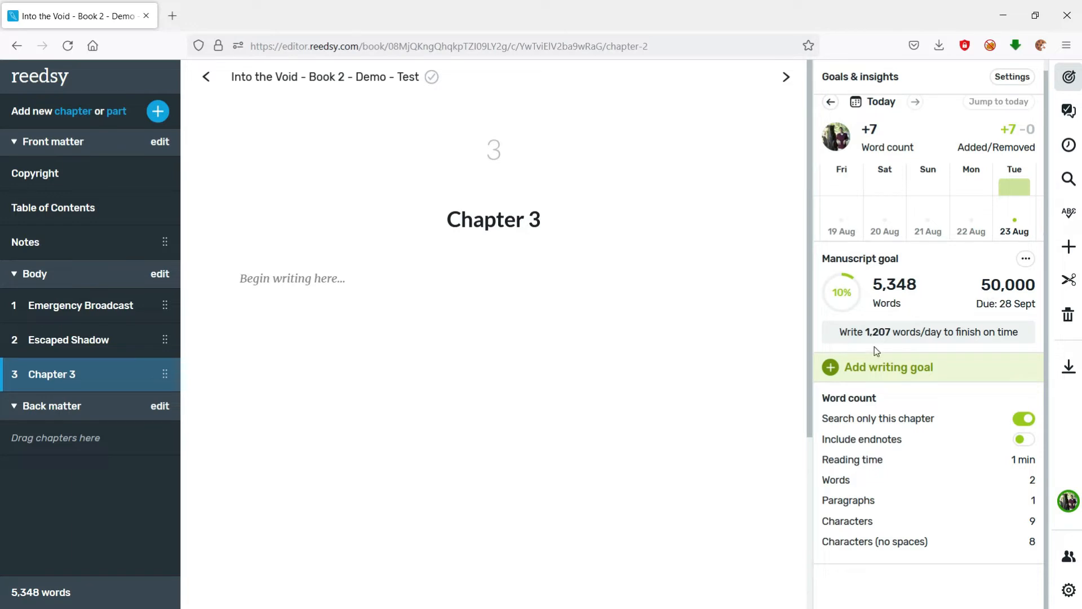
double_click(907, 284)
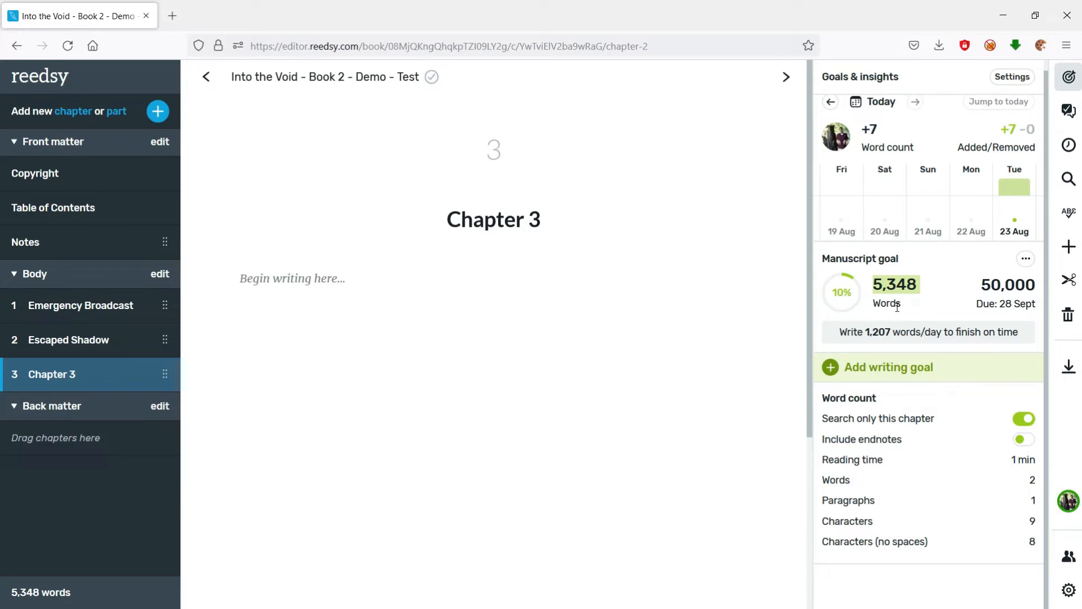
Step: Create a writing goal named "Words per week" for 10000 words by the end of this week
left_click(880, 372)
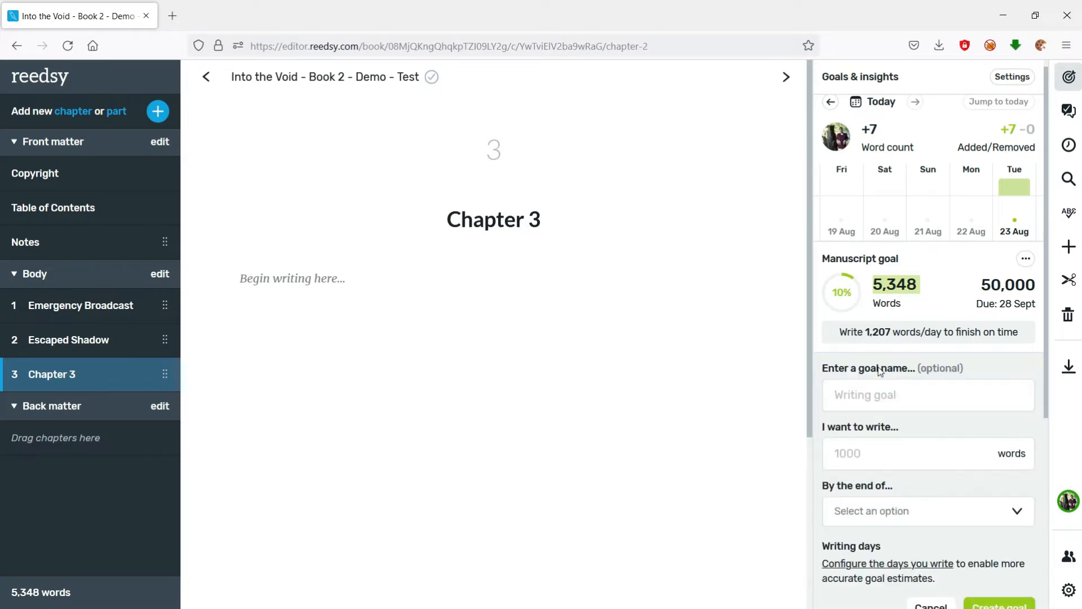
left_click(885, 389)
type("Words per week")
left_click(858, 449)
type("10000")
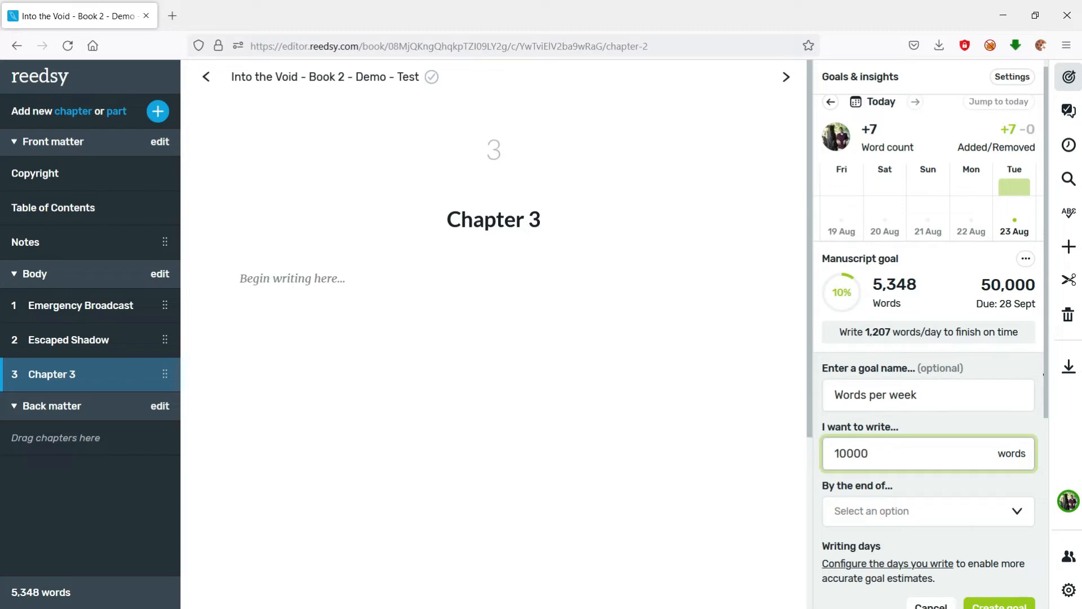
left_click(874, 513)
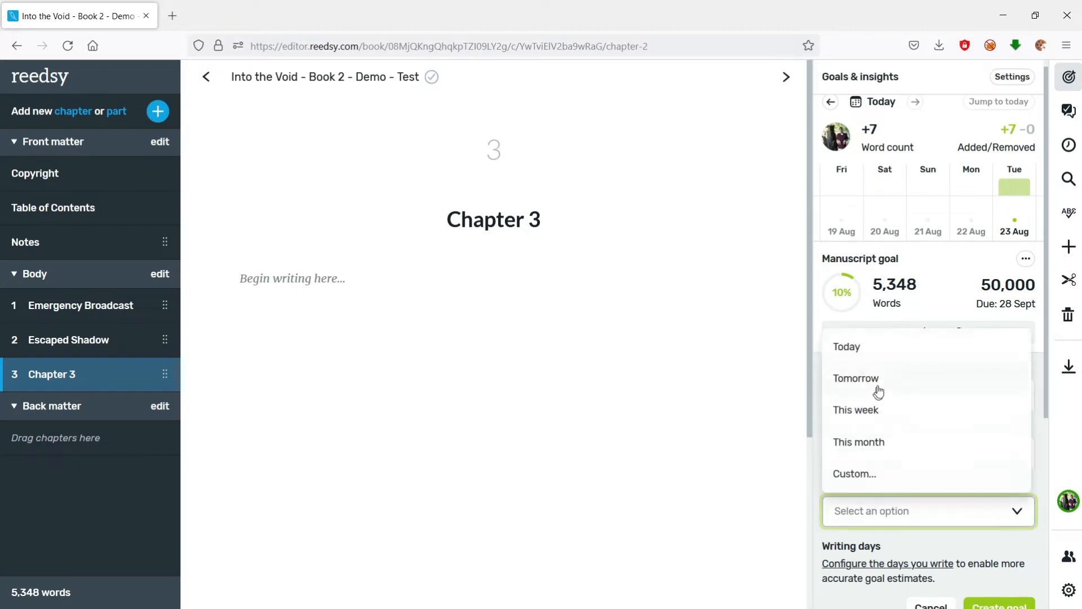
left_click(887, 411)
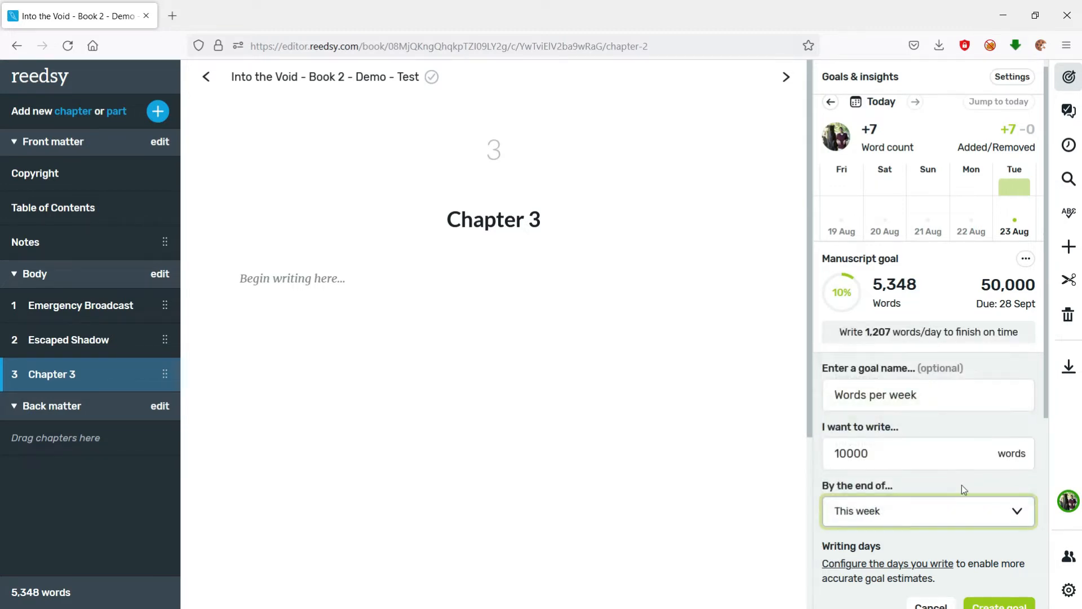
scroll(962, 491, "down", 2)
left_click(996, 508)
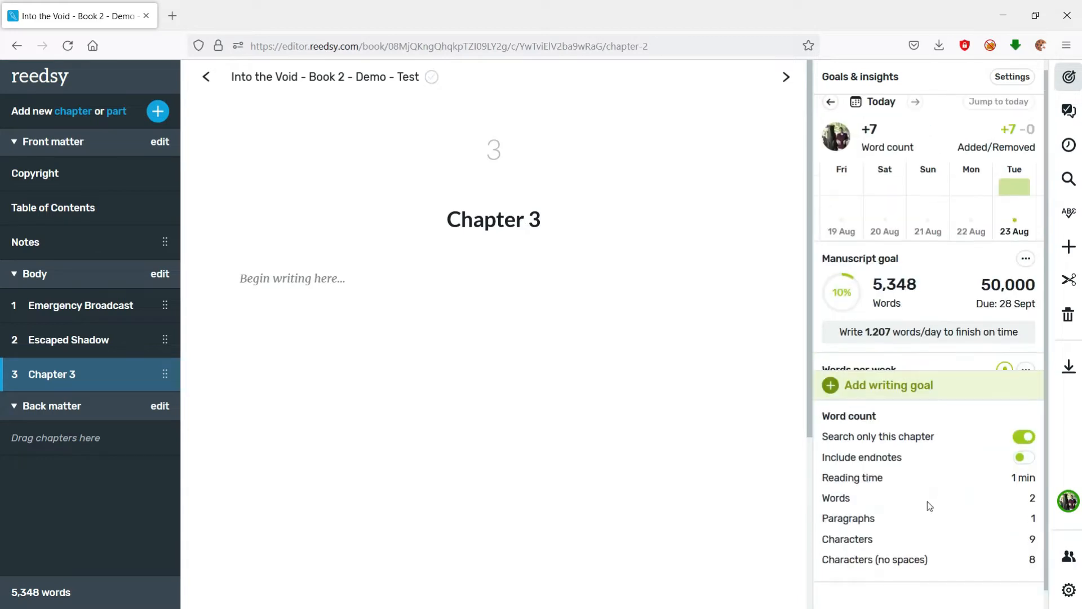
Step: Fill Chapter 3 with a line of gibberish text, two pasted copies of it, and a last line "fddasfdsa"
left_click(419, 307)
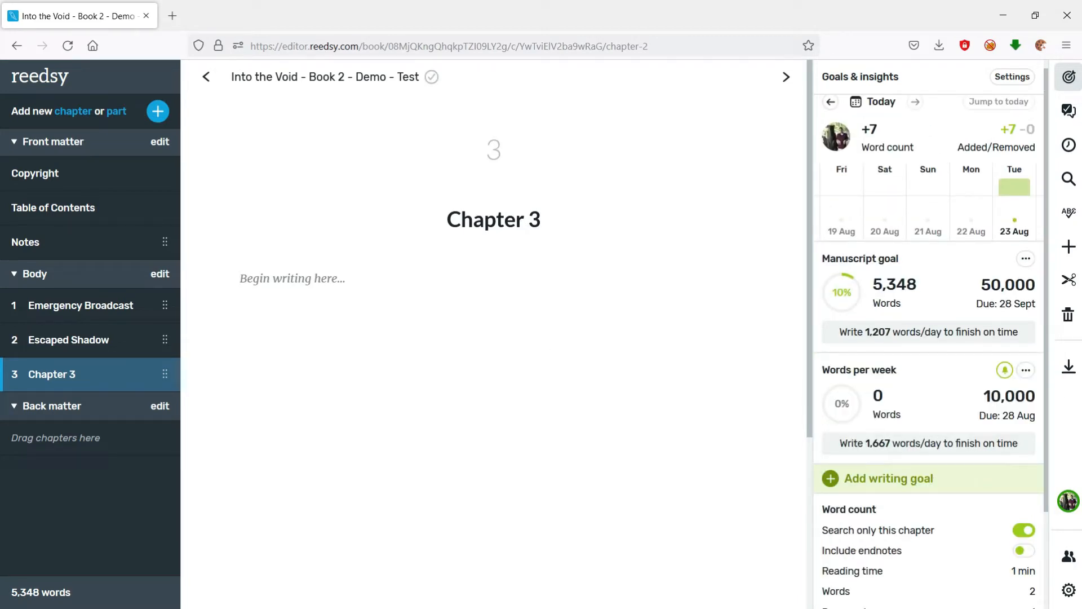
type("fdsahjlfdshjlfdsahjkljhkfd fdsafdshlfsadhjklfsdahjkladf fsdafdsahjklasfdjhklfdshjlkasdf")
key("Return")
key("Up")
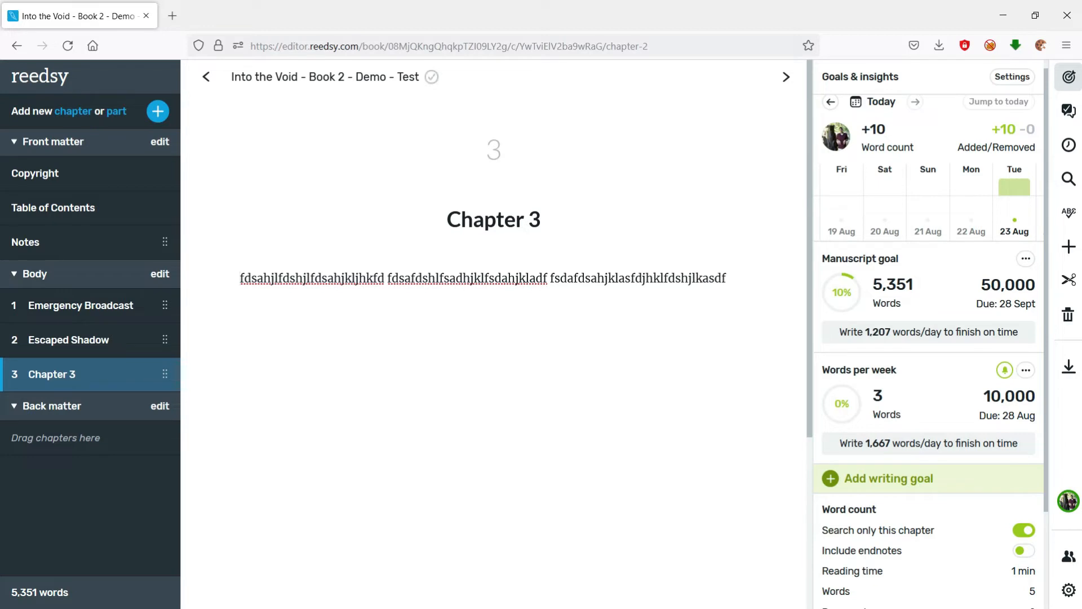
key("shift+End")
key("ctrl+c")
key("Down")
key("ctrl+v")
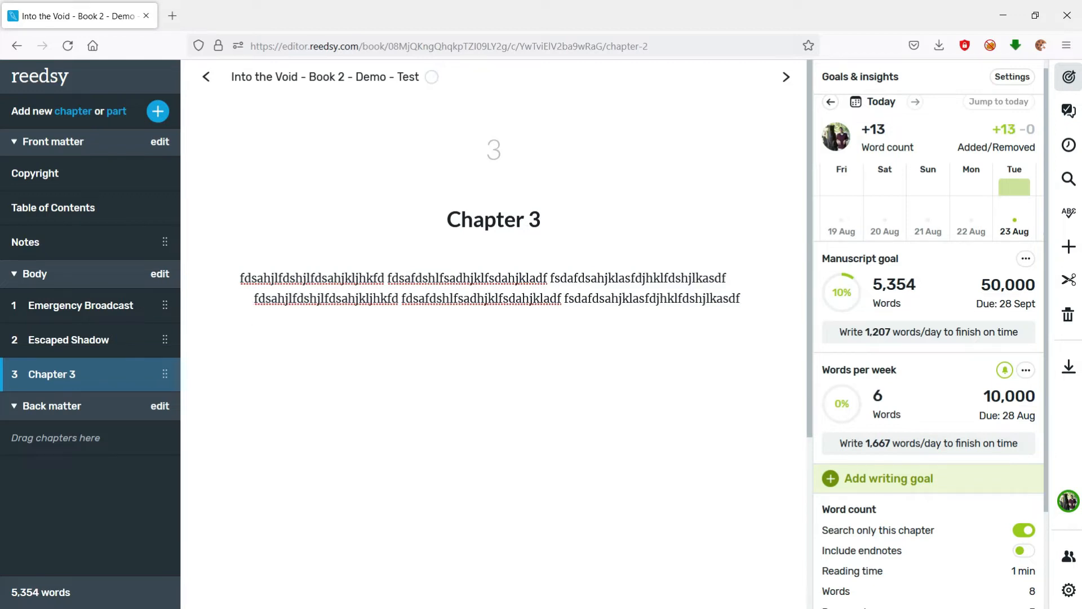
key("Return")
key("ctrl+v")
key("Return")
type("fddasfdsa")
Step: Switch off the word count's restriction to the current chapter
scroll(1026, 425, "down", 2)
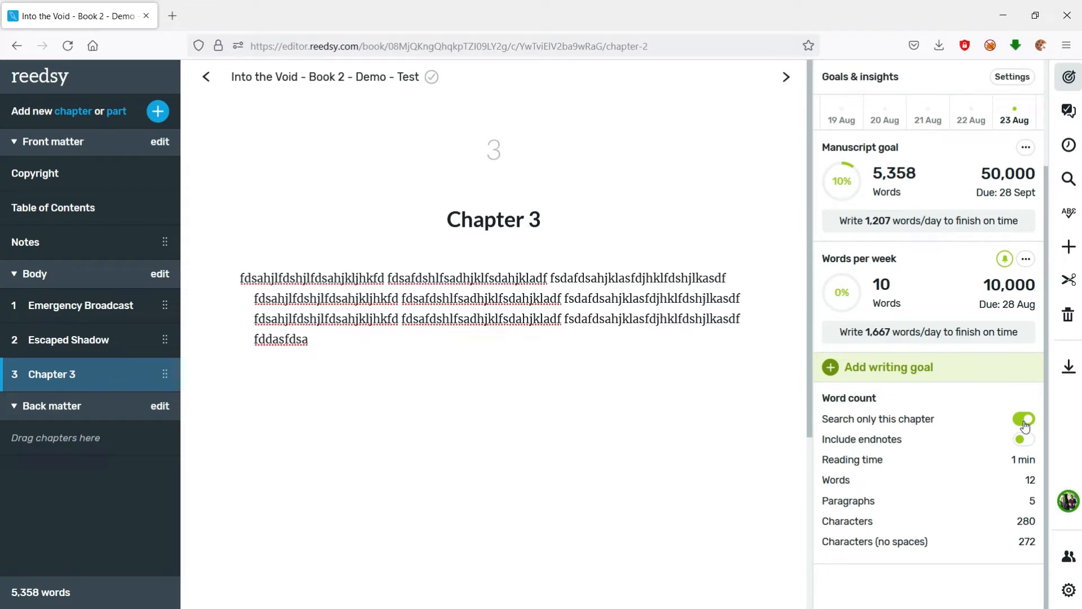
left_click(1024, 420)
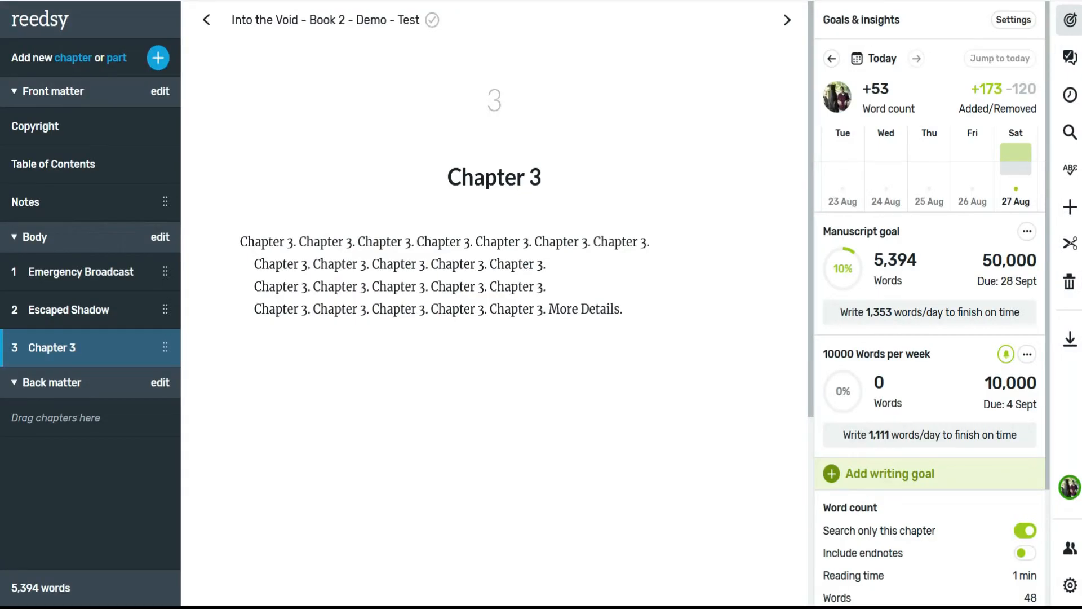
Step: Turn on tracked changes and add the line "New line here. Added another detail" at the end of Chapter 3
left_click(380, 325)
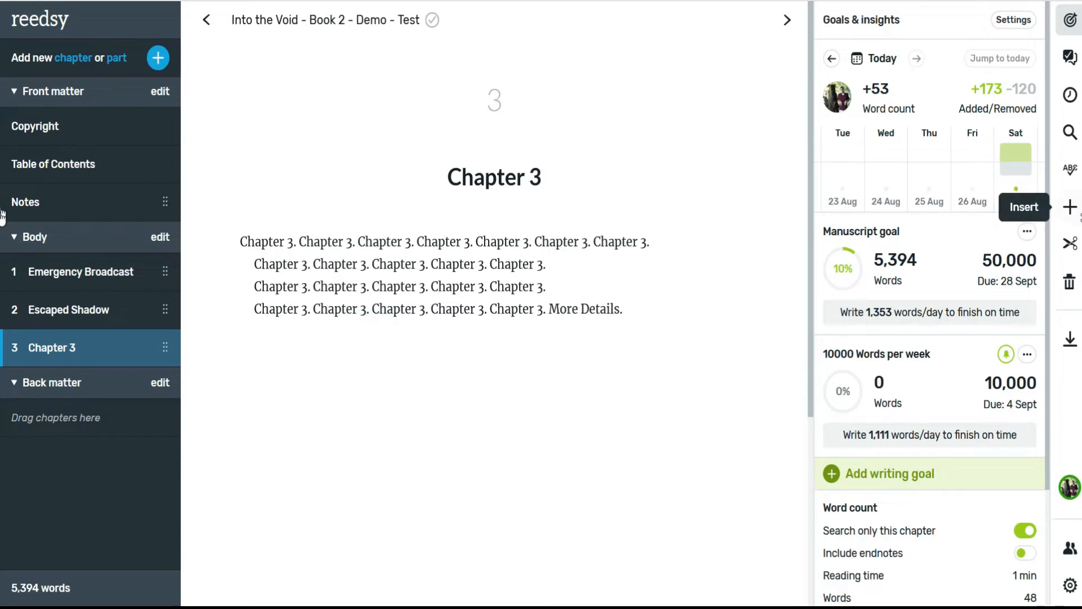
left_click(1070, 56)
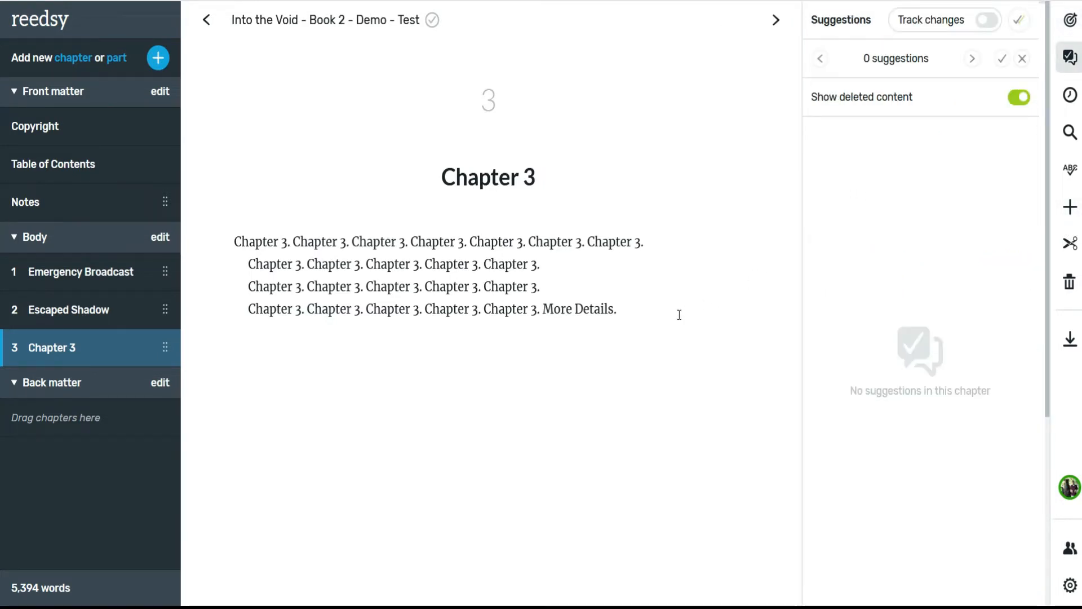
left_click(986, 21)
left_click(666, 328)
key("Return")
type("New line here. Added another detail")
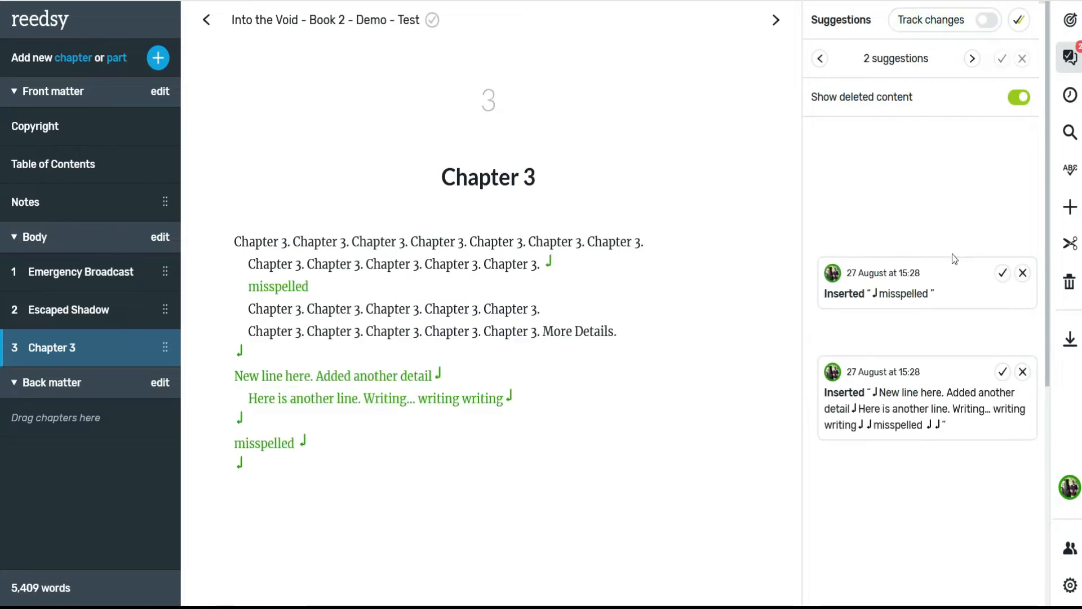
Step: Accept the suggested "misspelled" insertion and reject the longer insertion at the chapter's end
left_click(1001, 275)
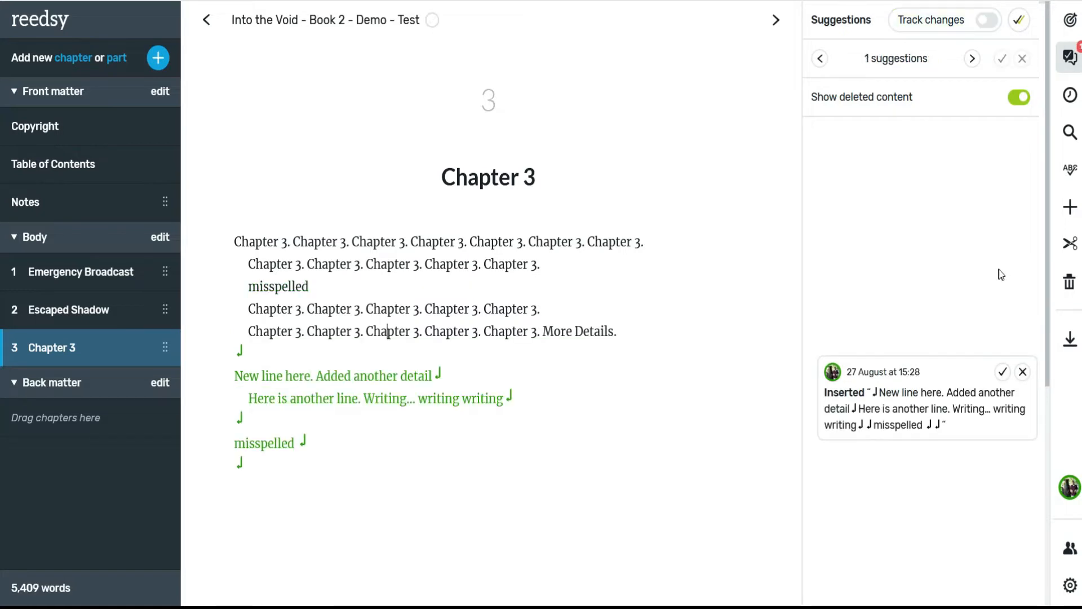
left_click(1023, 362)
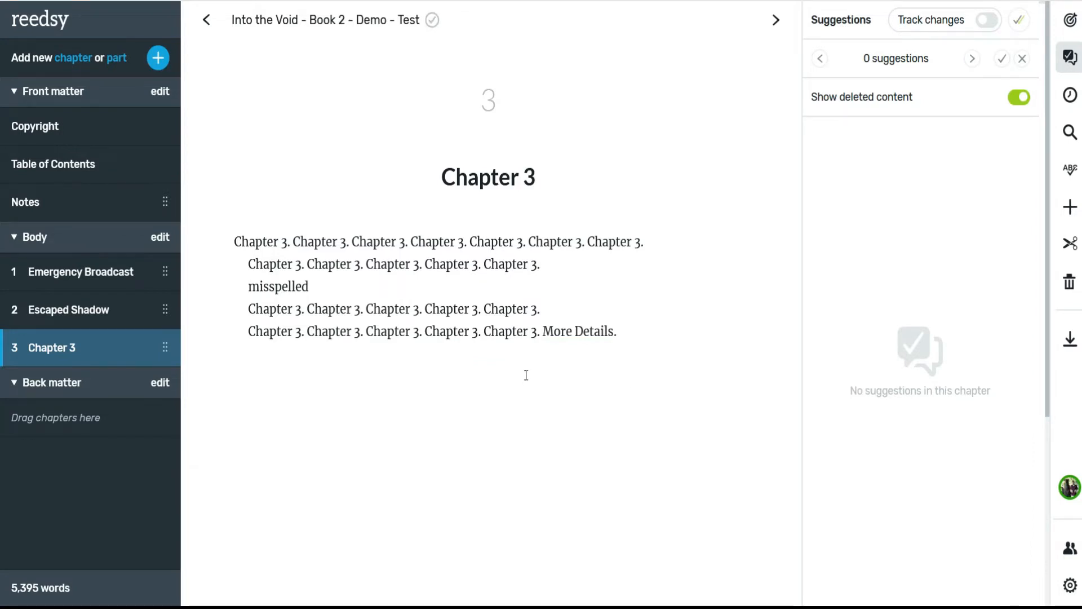
Step: Preview the 15:20 version of Escaped Shadow in the writing timeline and return to the latest Chapter 3 version
left_click(1072, 93)
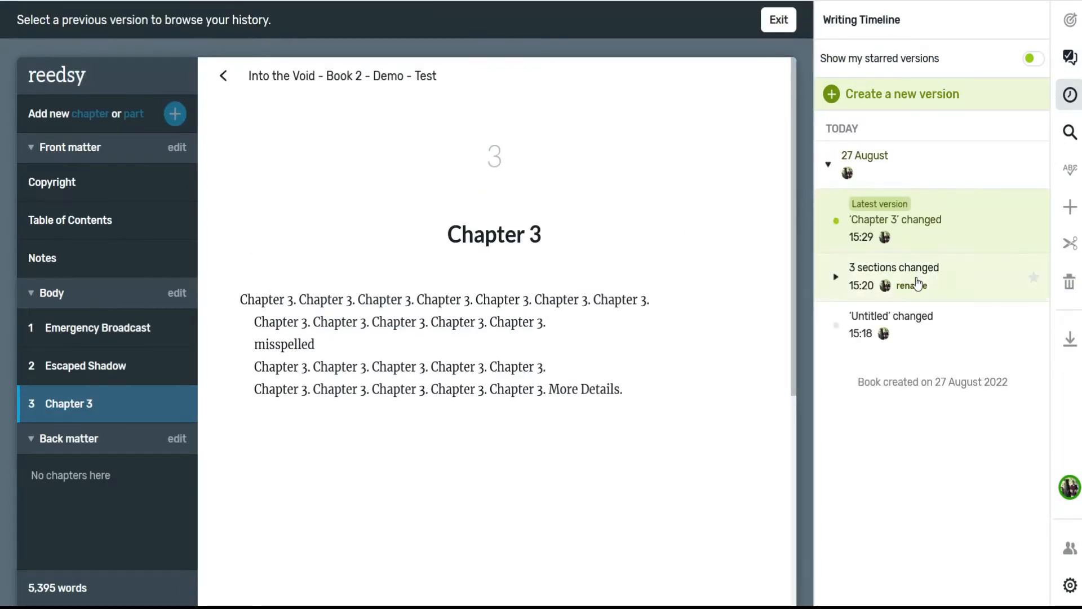
left_click(924, 326)
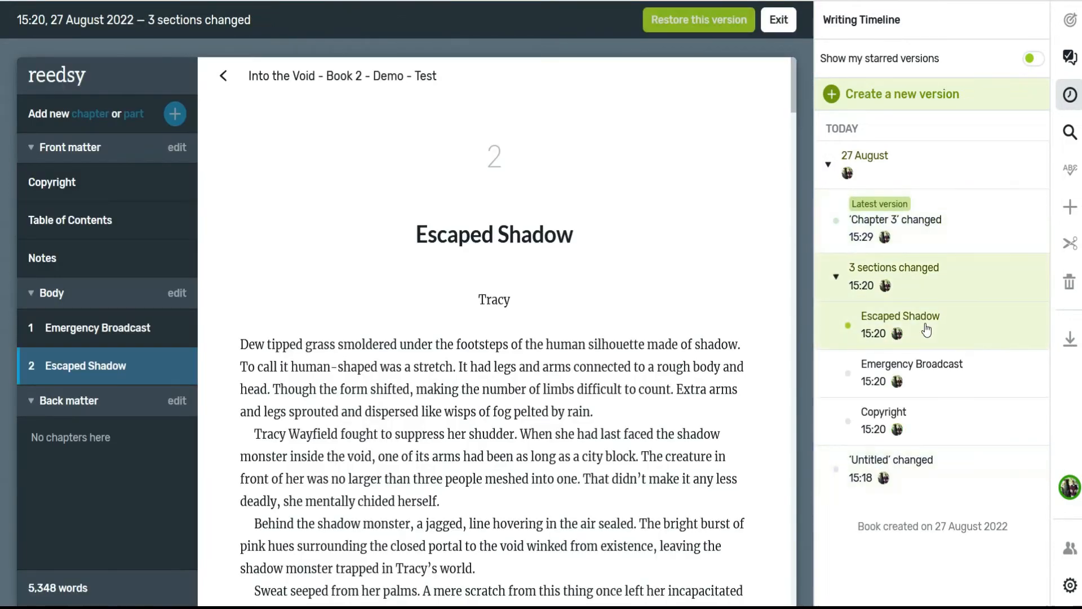
left_click(911, 226)
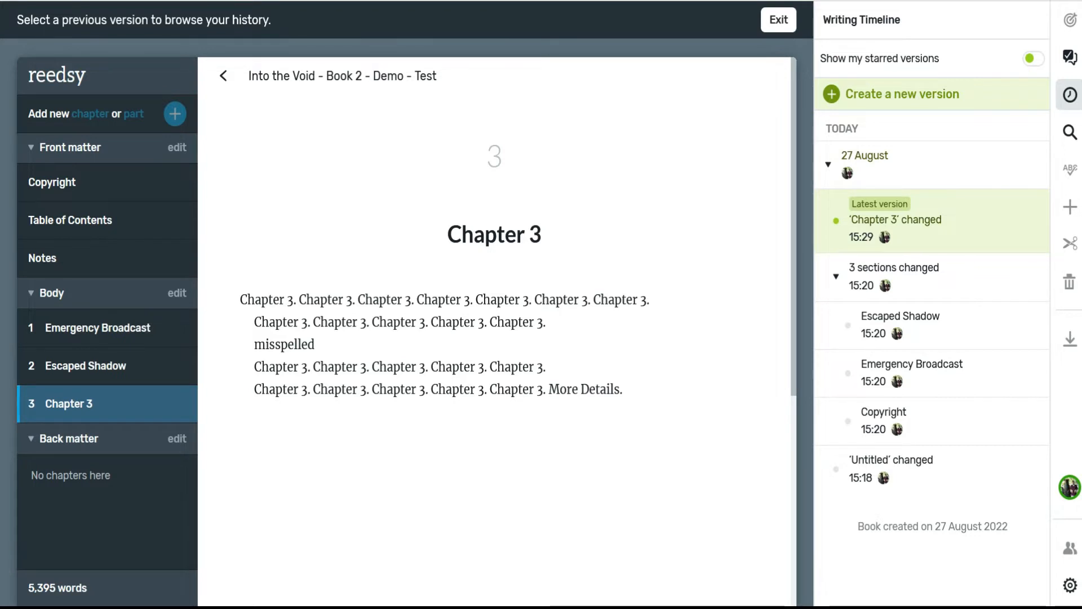
left_click(407, 239)
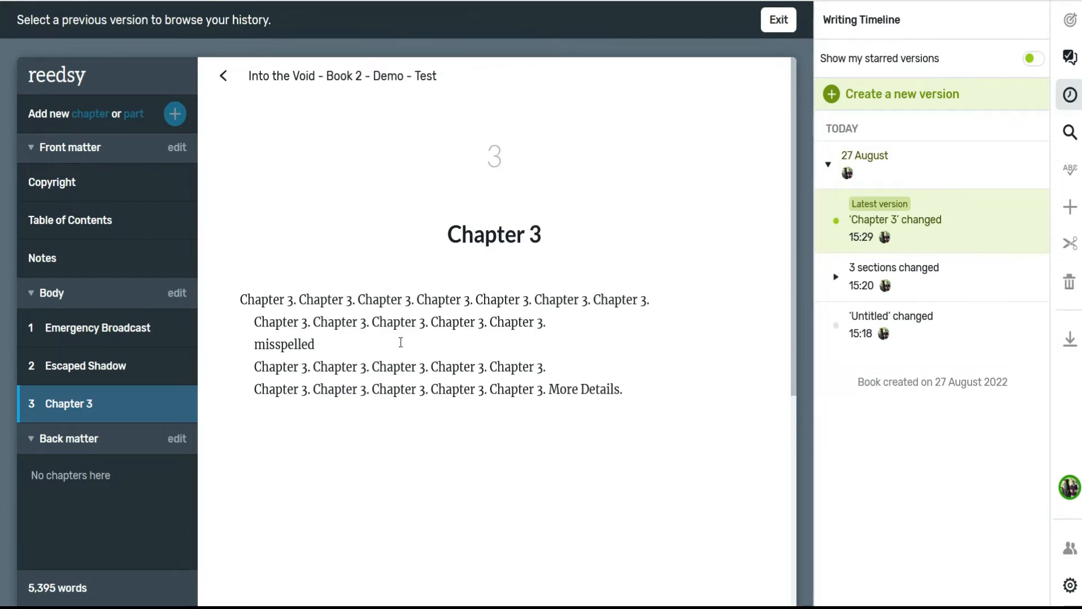
Step: Exit the writing timeline and return to Chapter 3 in the editor
left_click(561, 319)
left_click(569, 321)
left_click(568, 323)
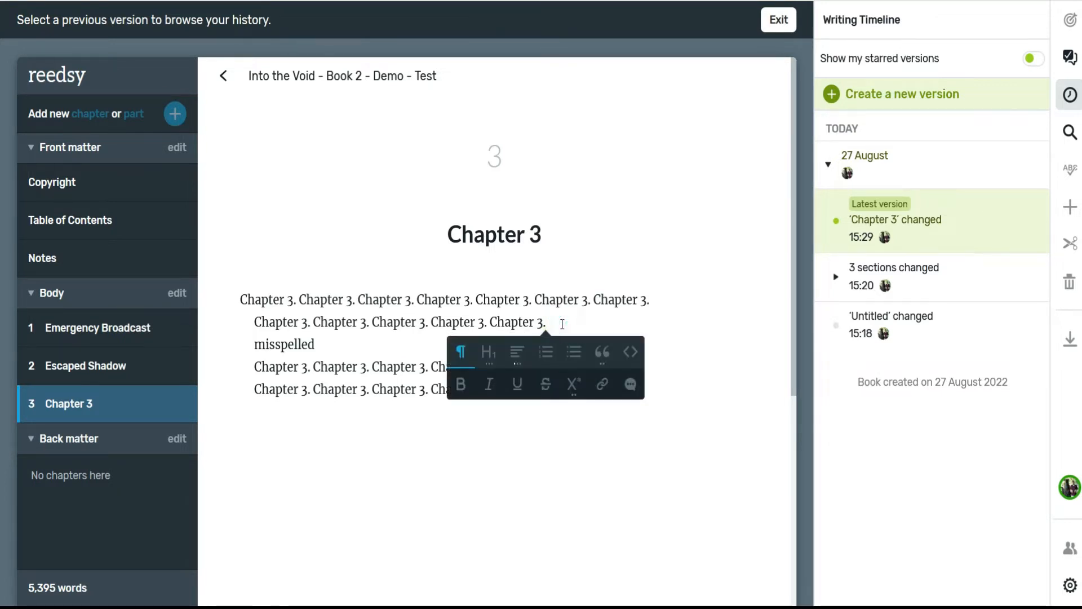
left_click(562, 324)
left_click(778, 20)
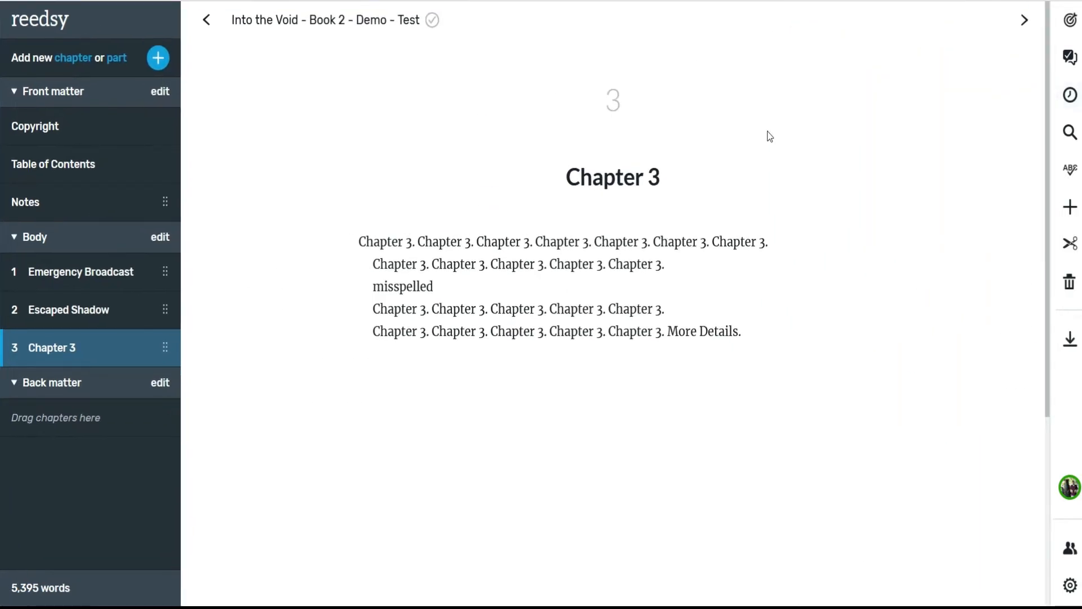
left_click(709, 260)
left_click(713, 82)
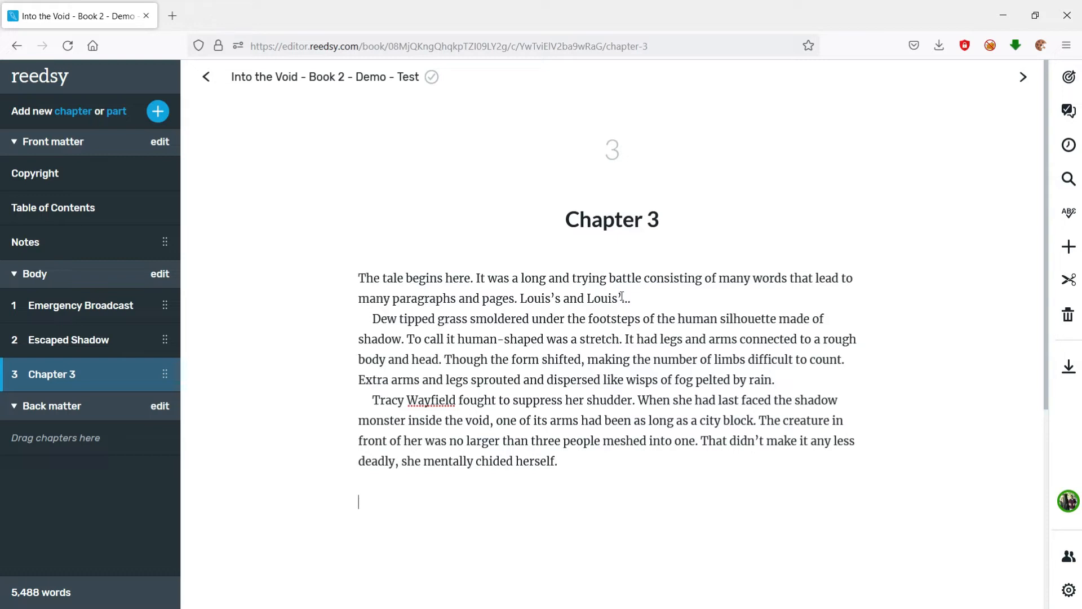
Step: Compare the possessive forms "Louis's" and "Louis'" in Chapter 3's first paragraph
double_click(564, 298)
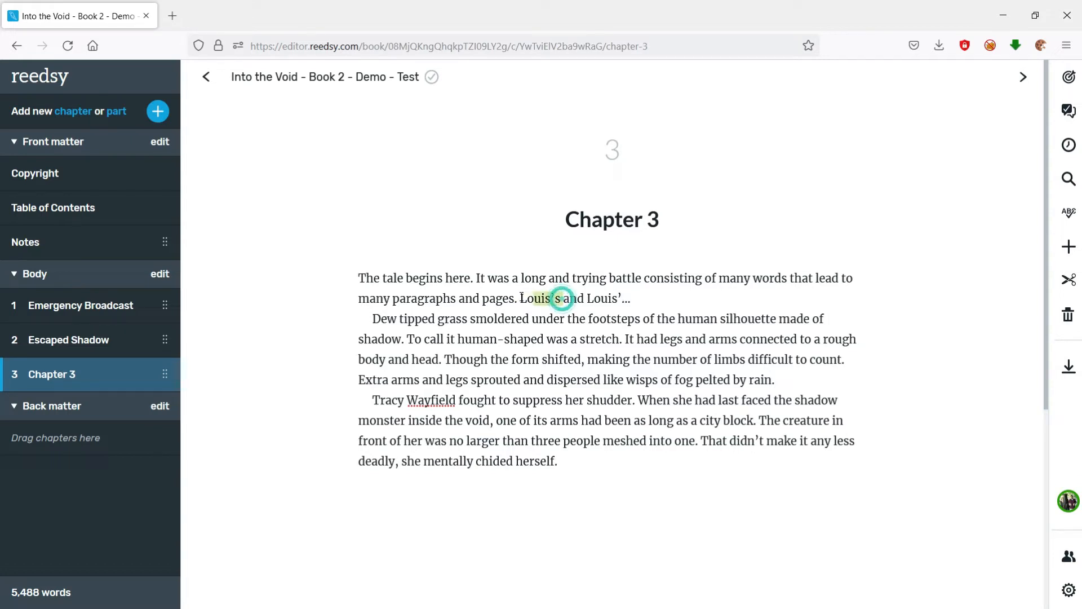
left_click(620, 297)
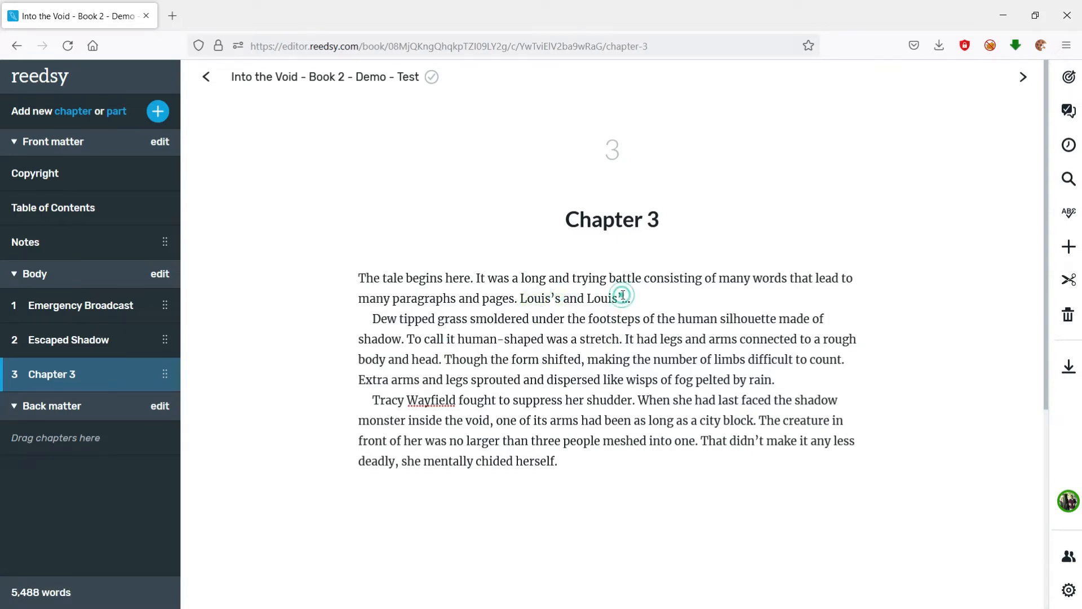
left_click_drag(595, 298, 585, 298)
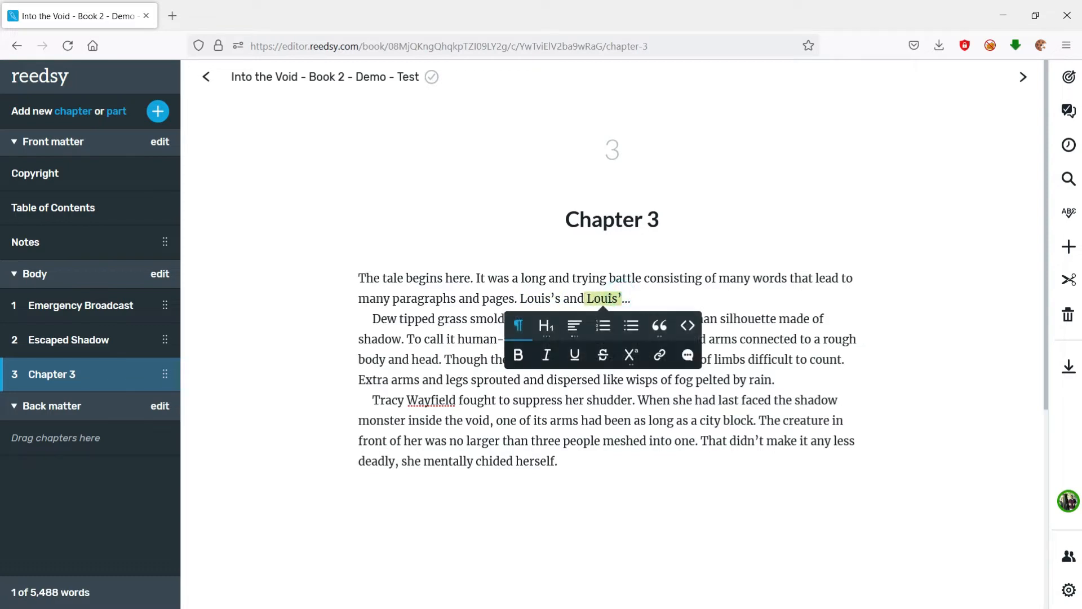
left_click(620, 298)
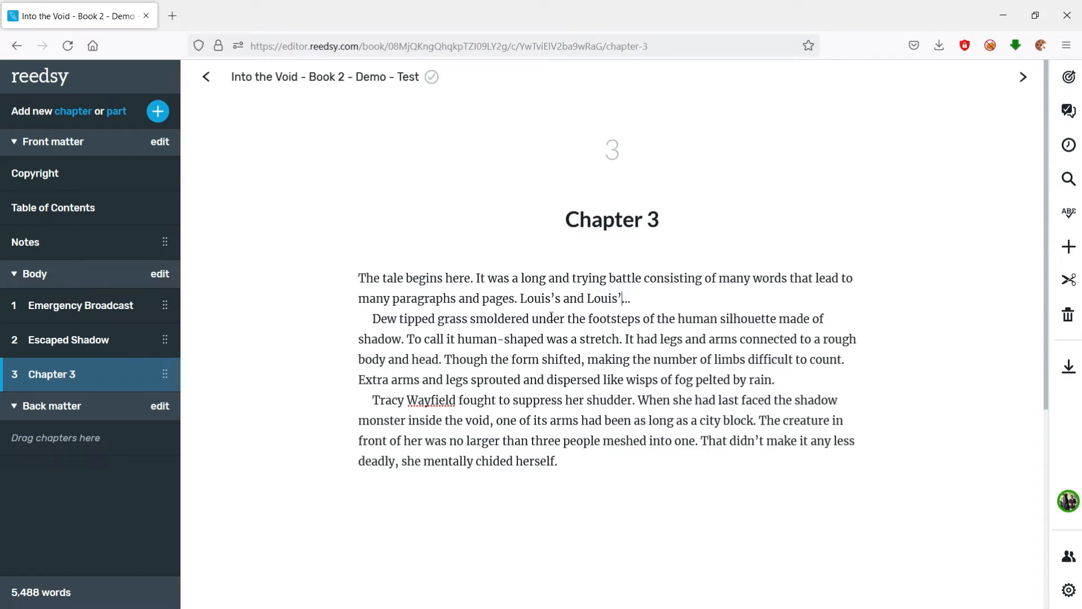
left_click_drag(556, 298, 517, 311)
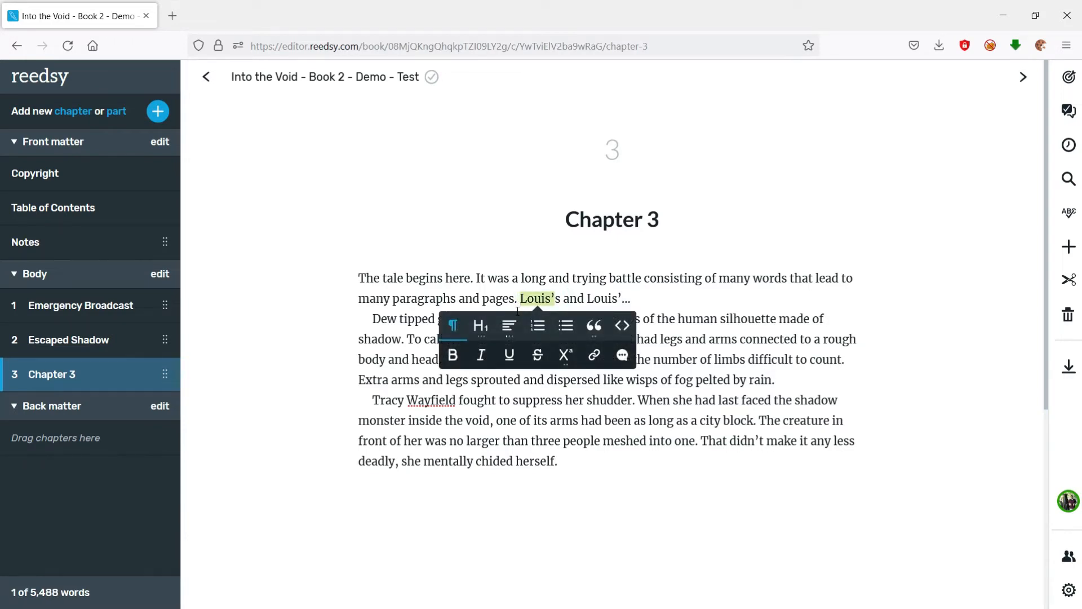
left_click(617, 278)
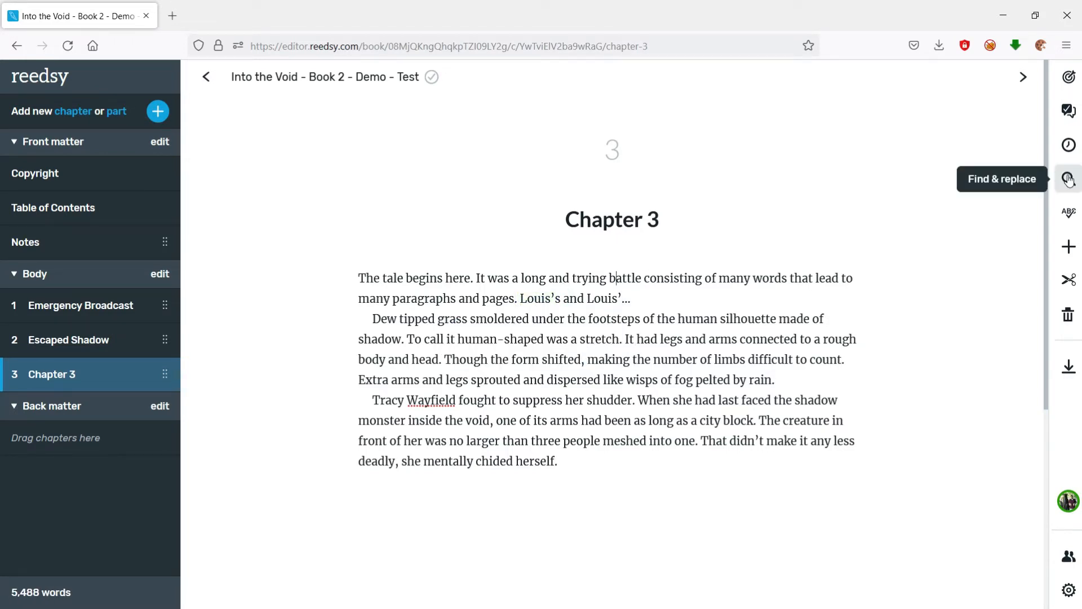
Step: Search the whole book for "Louis'" and enter "Louis's" as the replacement text
left_click(1069, 180)
left_click(859, 177)
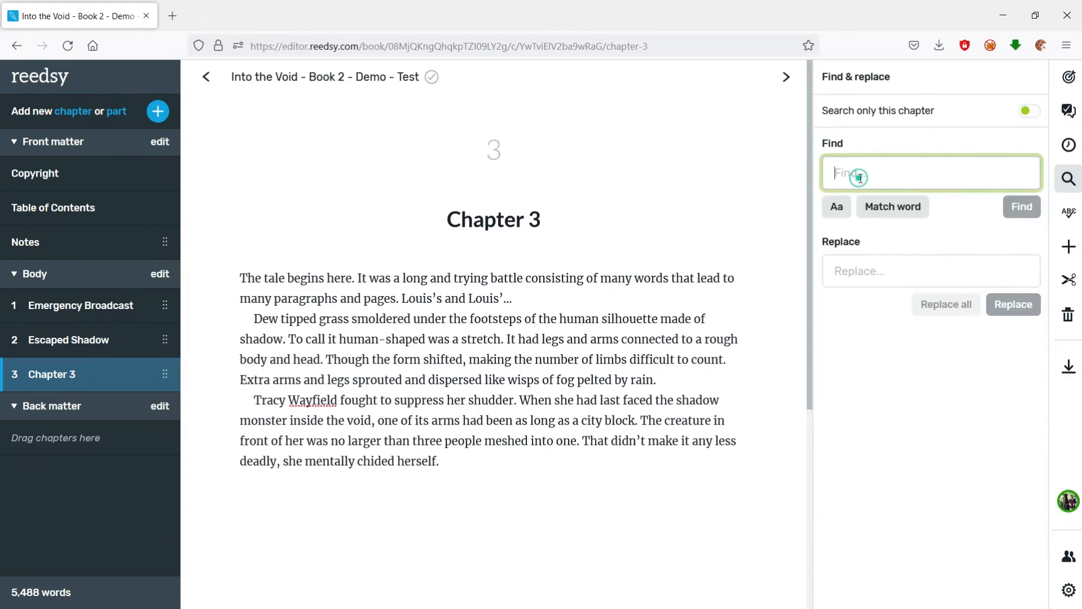
type("Louis'")
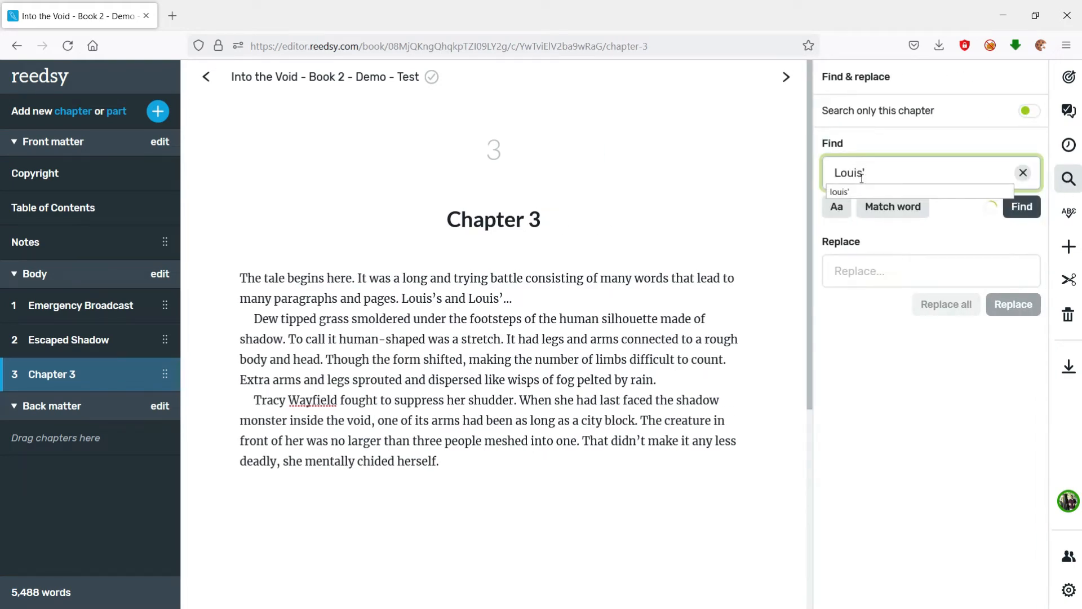
key("Return")
key("Return")
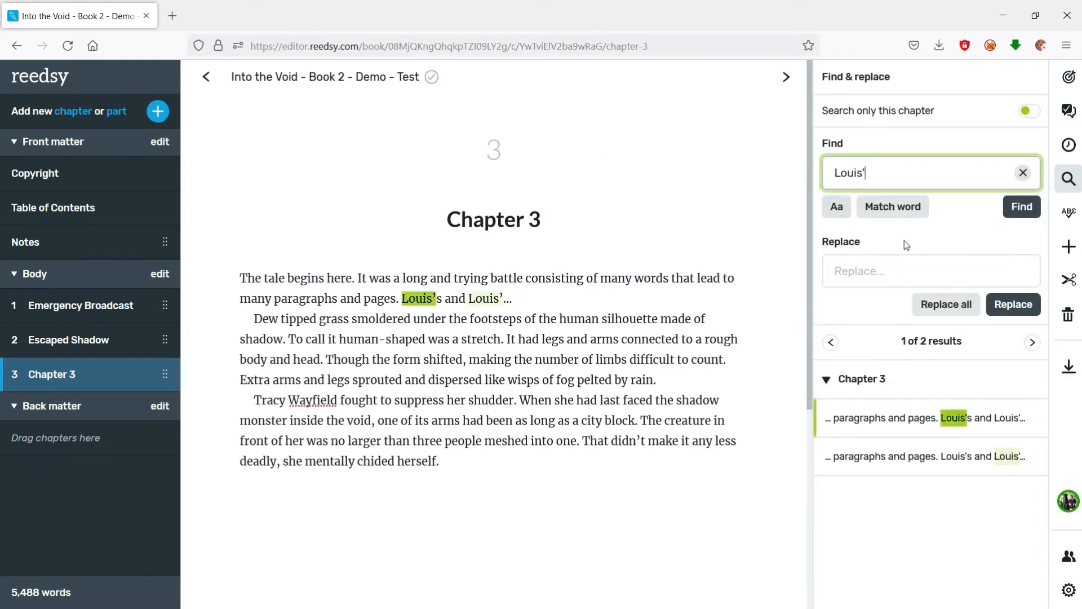
left_click(906, 270)
type("Louis'")
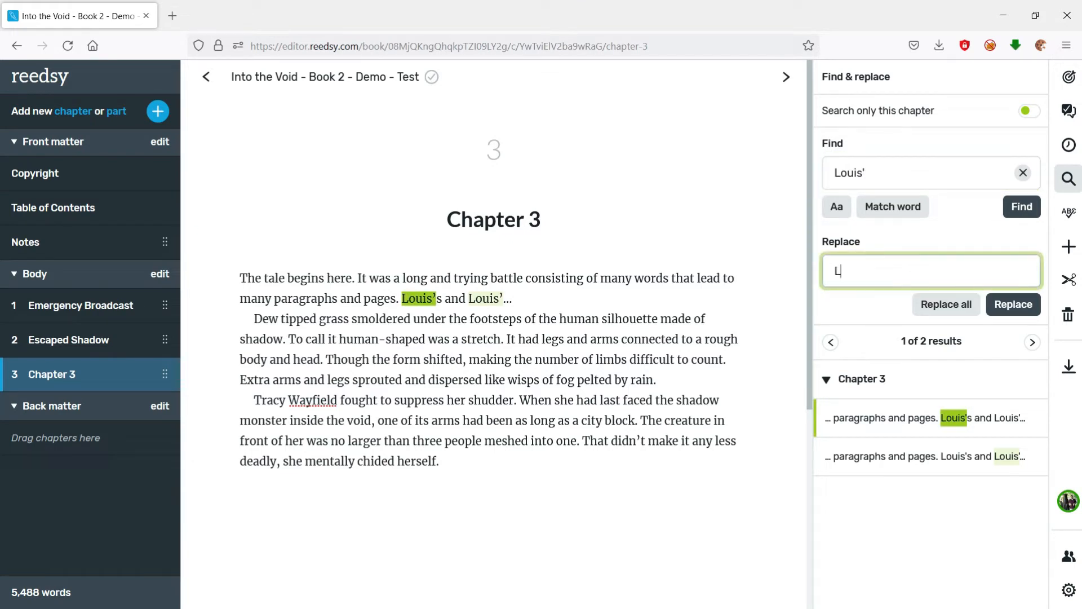
type("s")
Step: Try a trailing space after "Louis'" in the search term, and insert a space before the ellipsis in the first paragraph
left_click(884, 174)
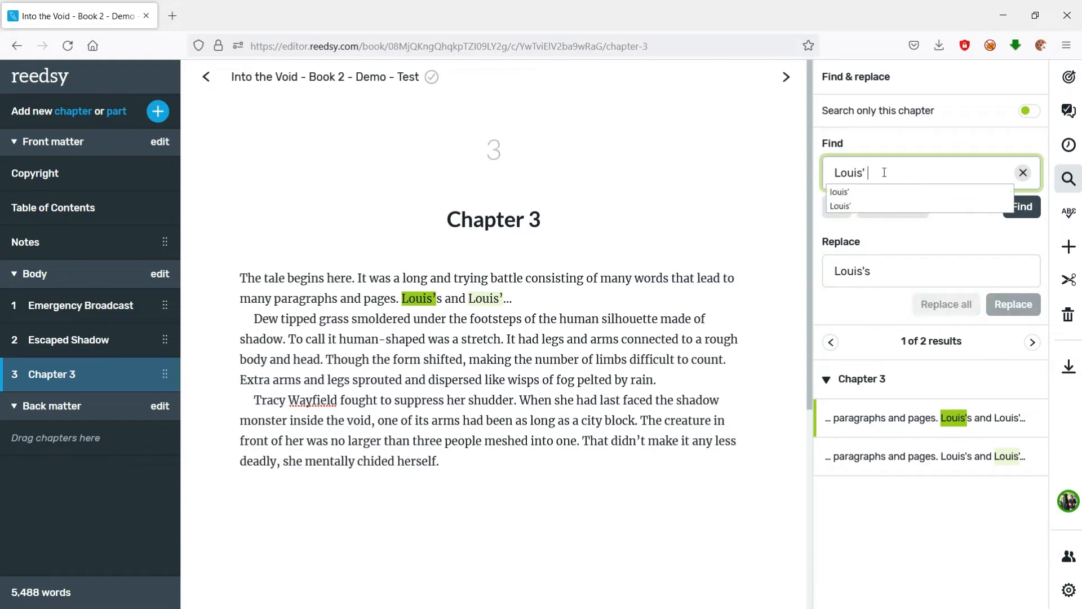
left_click(885, 173)
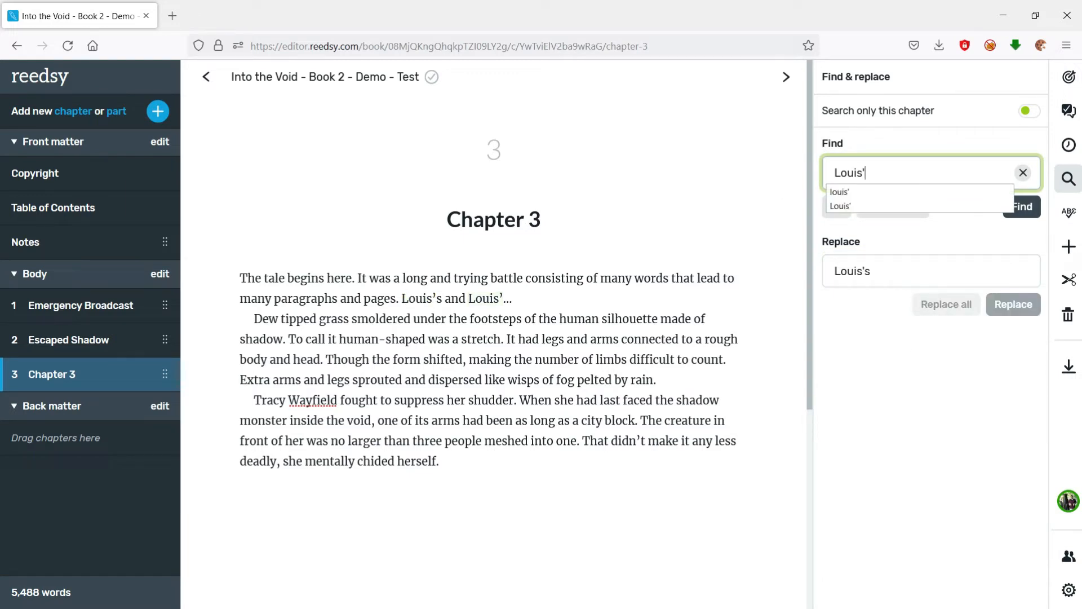
left_click(499, 299)
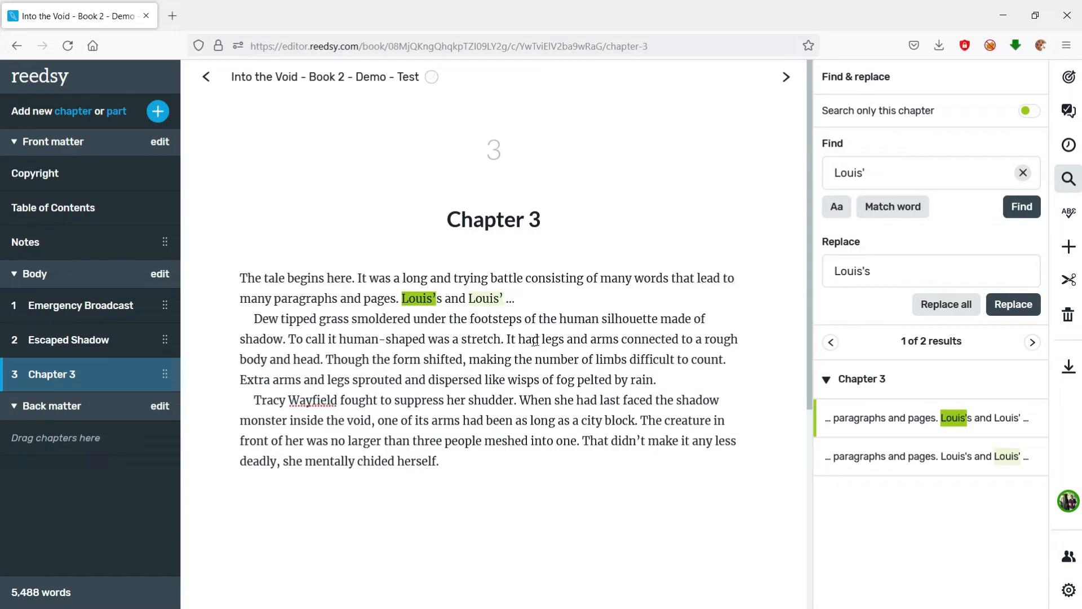
Step: Search the book for "Louis'" followed by a trailing space and replace all matches with "Louis's"
left_click(862, 180)
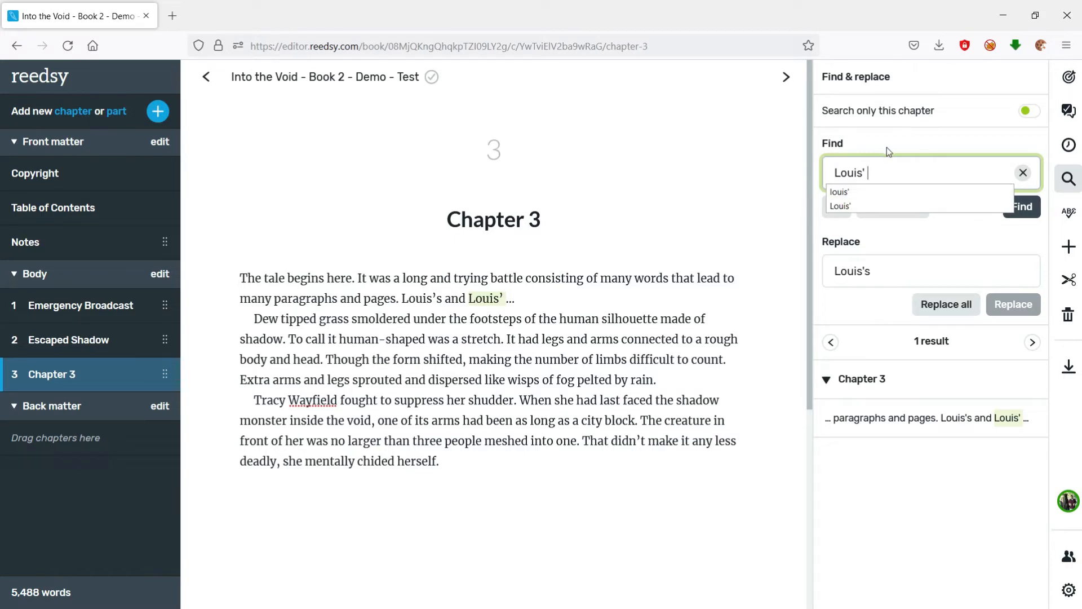
left_click(901, 268)
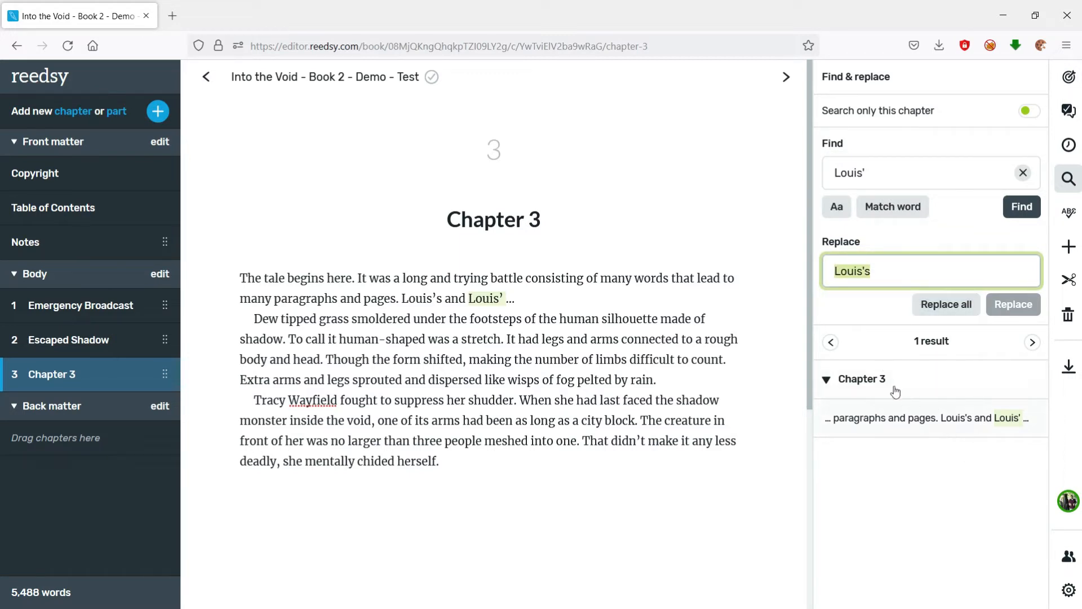
left_click(827, 380)
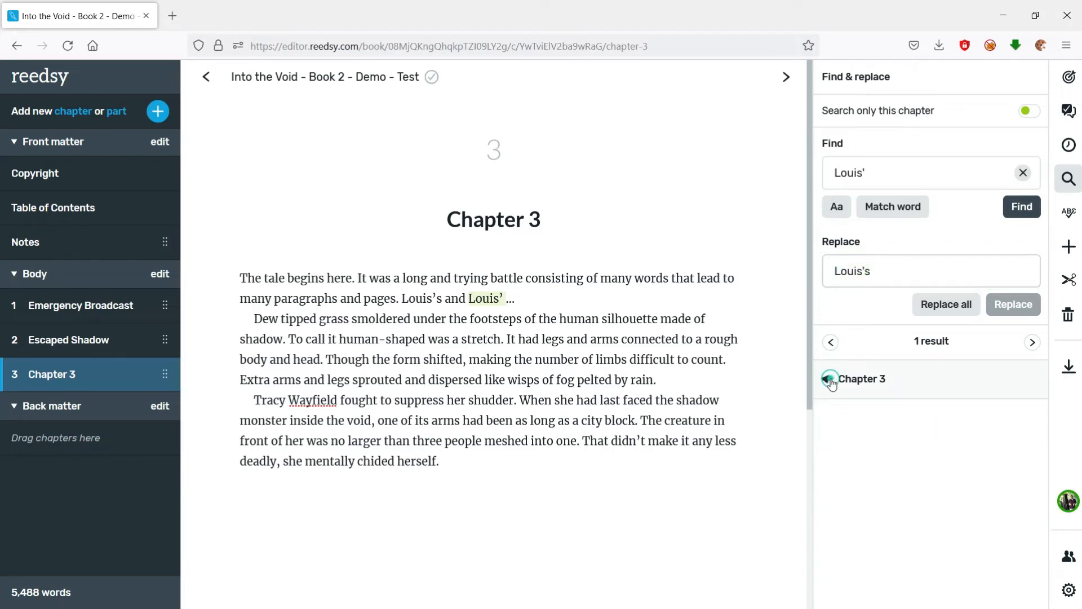
left_click(828, 380)
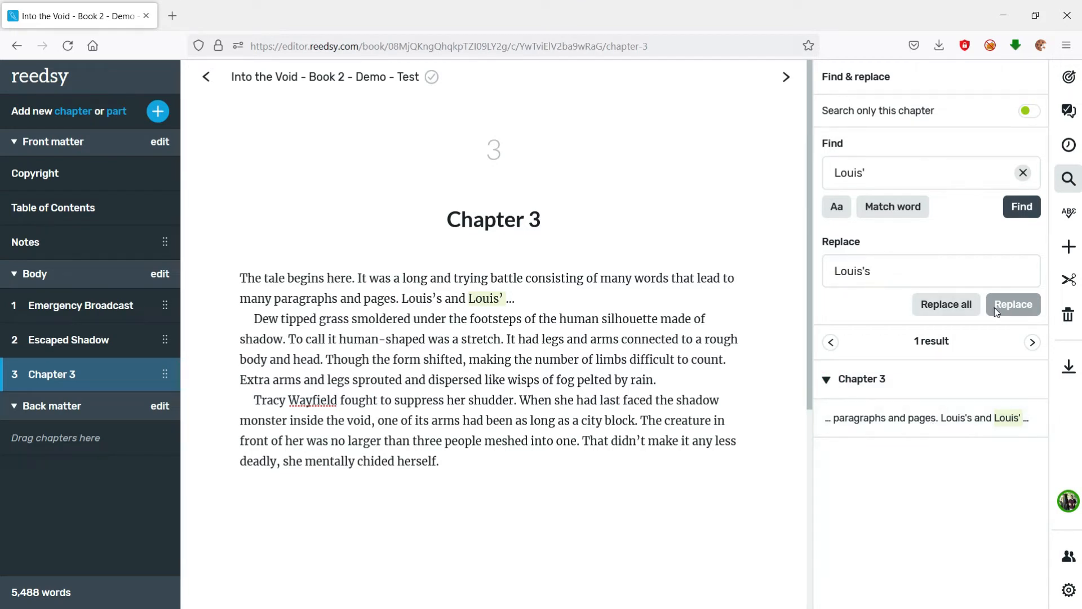
left_click(952, 309)
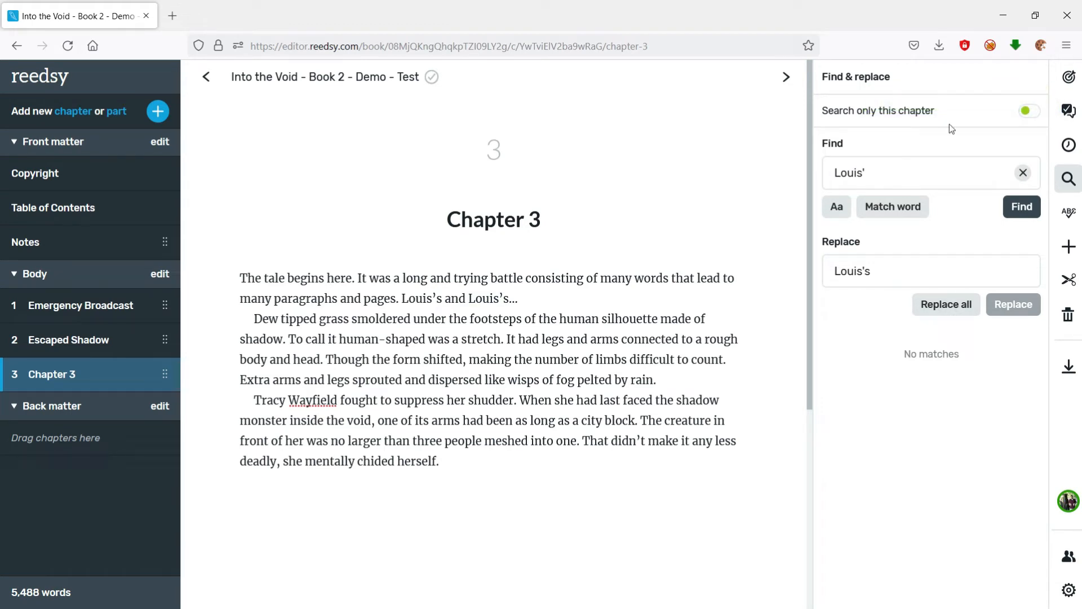
Step: Search the whole book for the character's surname from Chapter 3's last paragraph, clear the replacement text, and expand the Escaped Shadow matches
left_click(1029, 114)
left_click(1029, 114)
triple_click(881, 172)
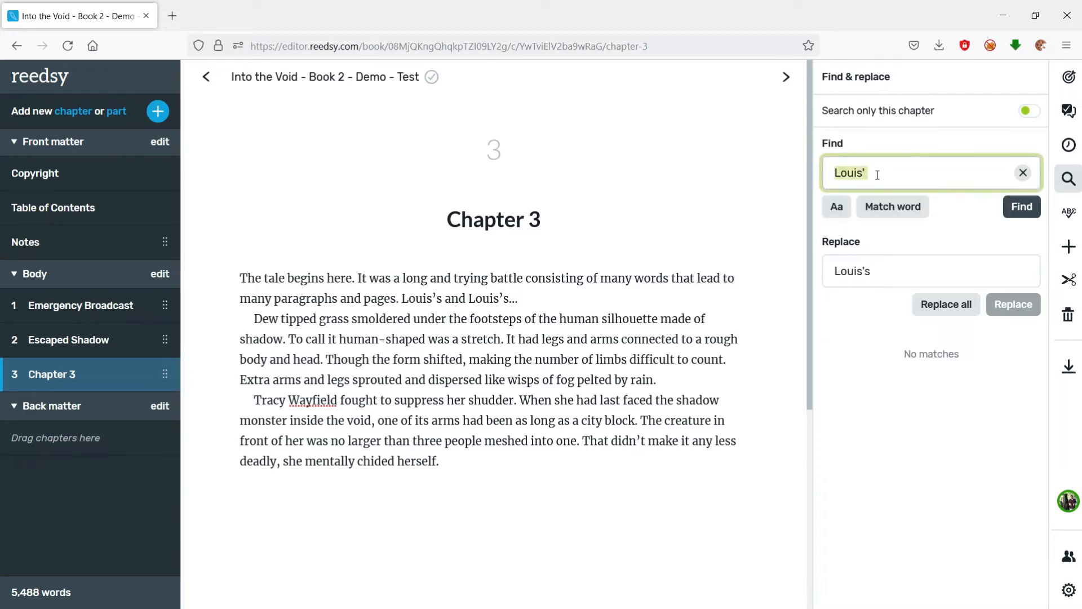
type("Wayfield")
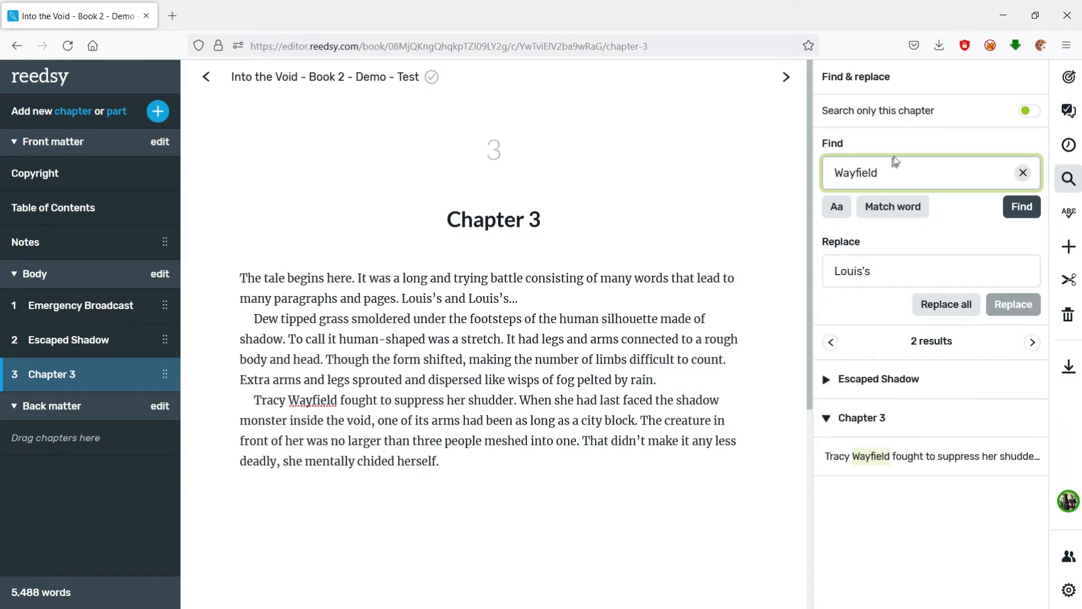
left_click(899, 269)
key("ctrl+a")
key("BackSpace")
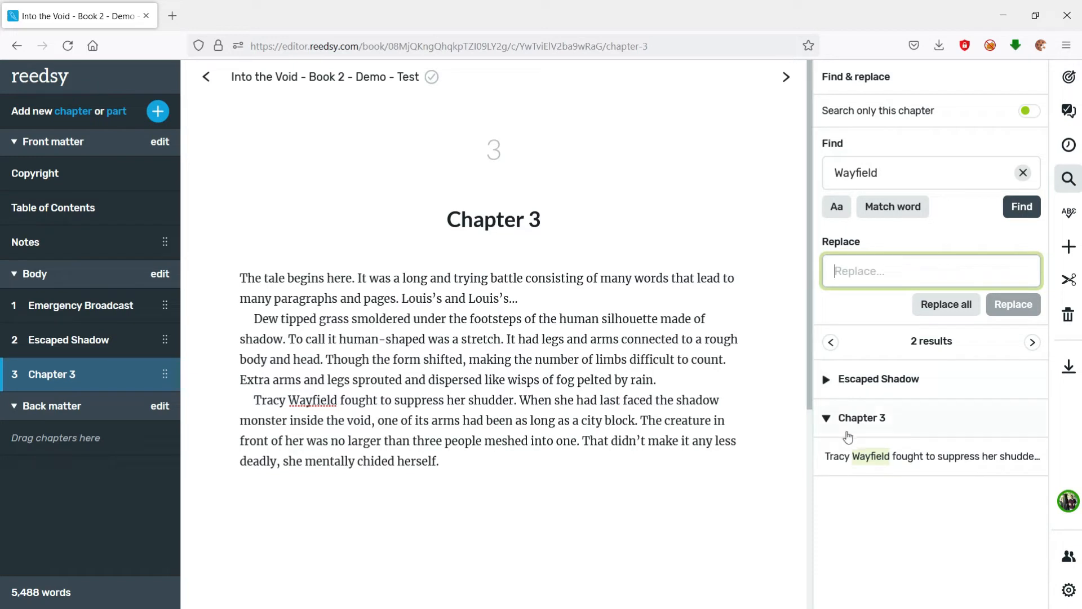
left_click(828, 386)
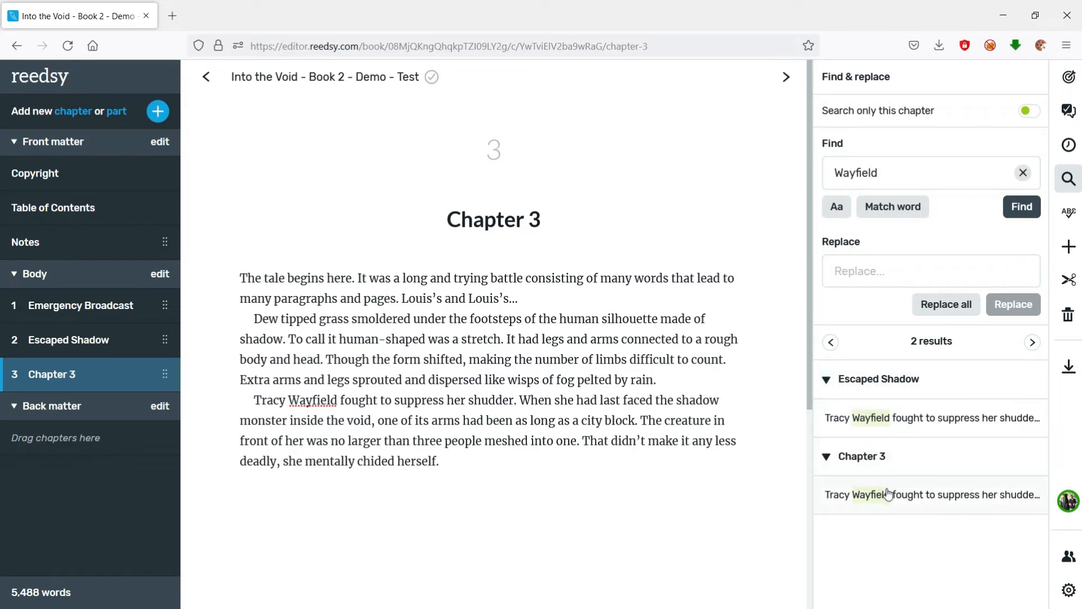
Step: Open the spellcheck suggestions, and insert a scene break after the first paragraph of Chapter 3
left_click(1065, 220)
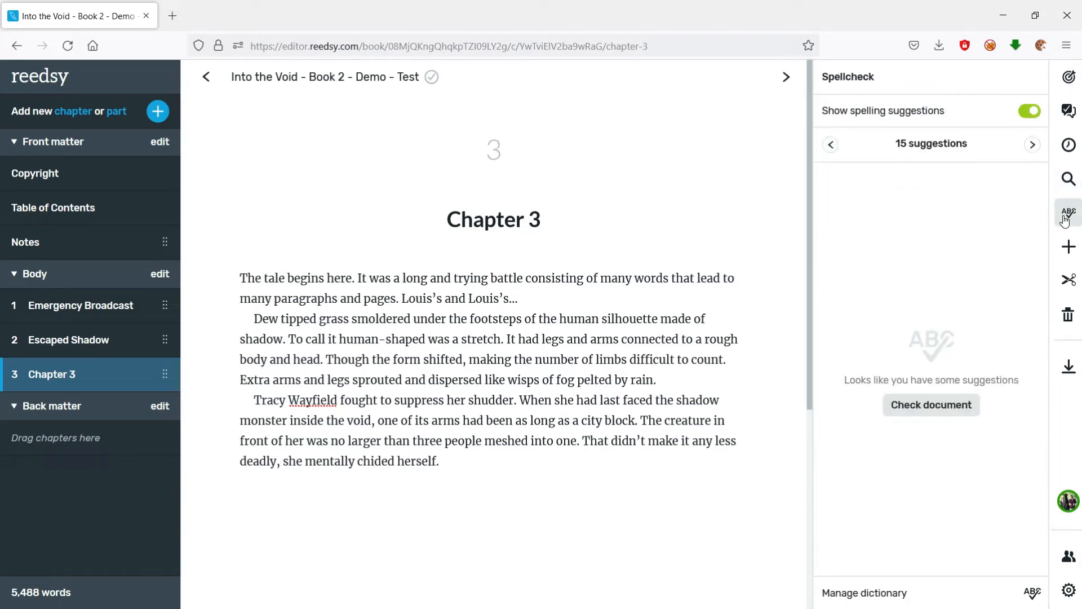
left_click(930, 405)
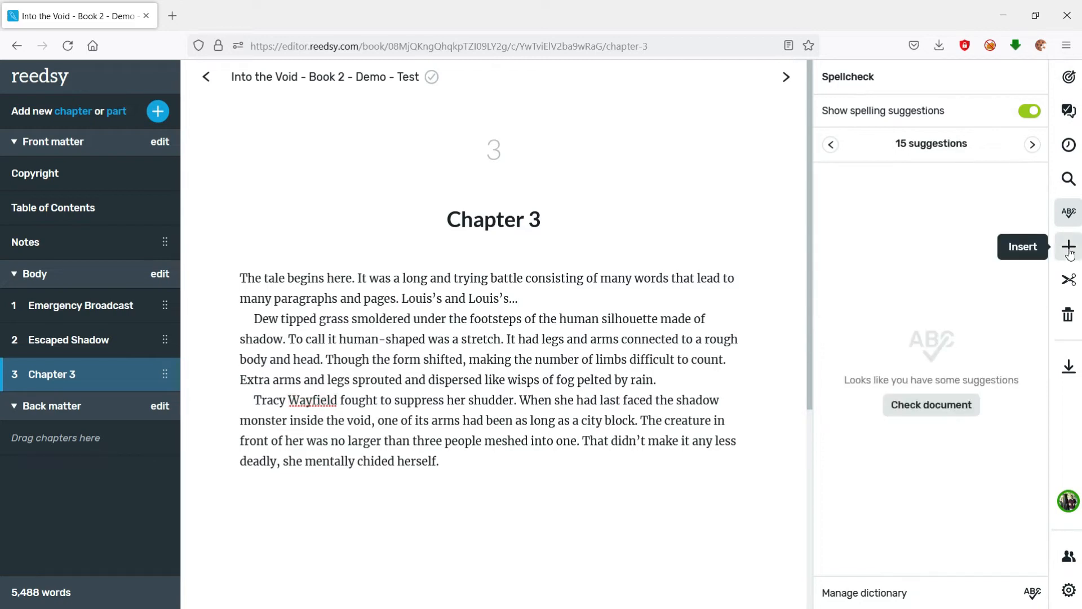
left_click(1069, 252)
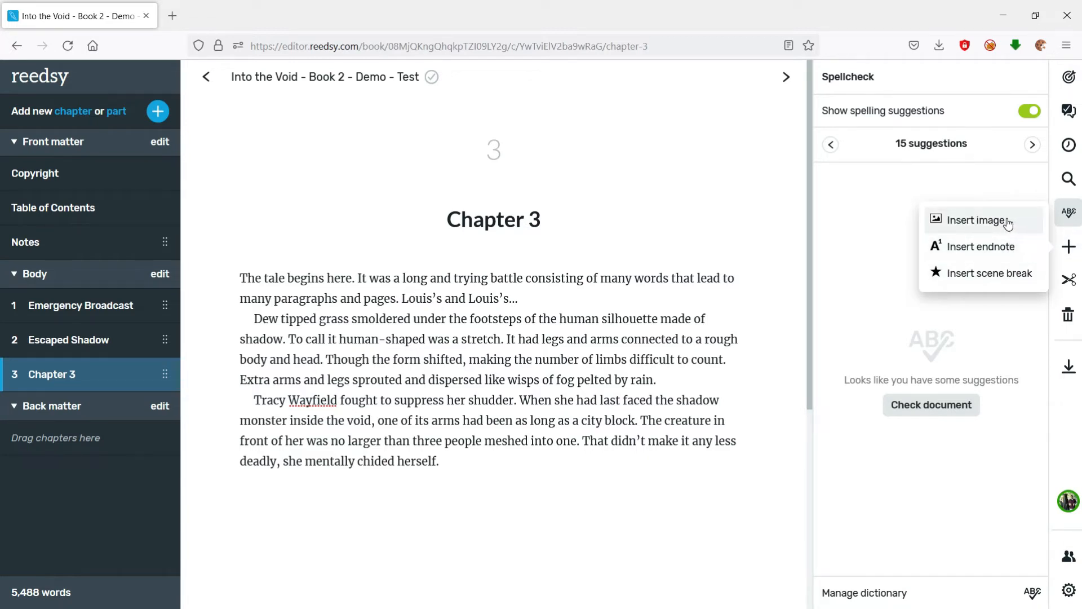
left_click(997, 276)
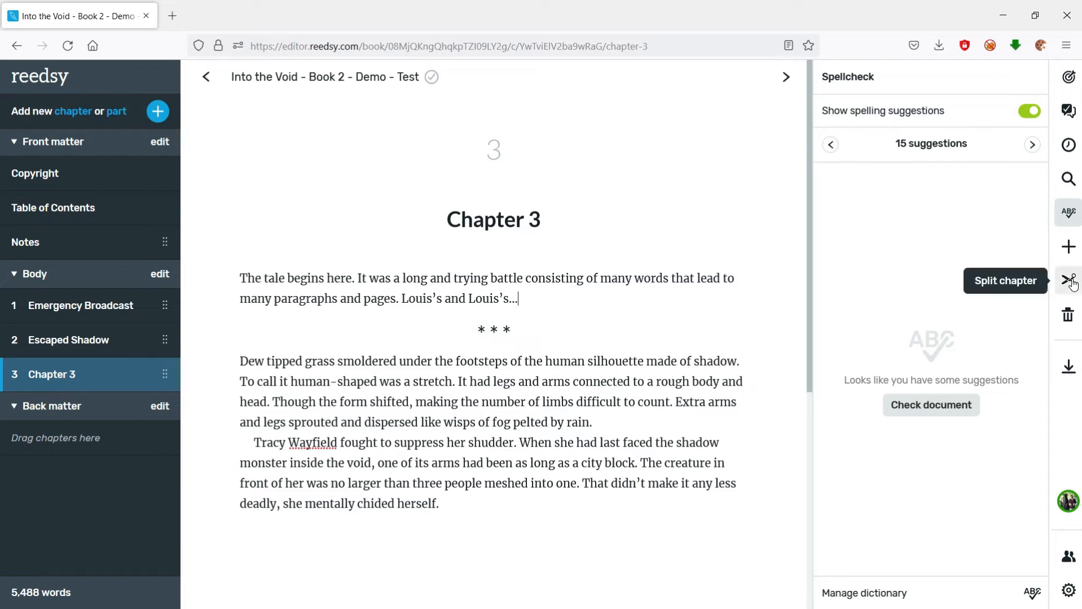
Step: Split Chapter 3 after the paragraph ending "pelted by rain." and title the new chapter "Chapter 4"
left_click(619, 417)
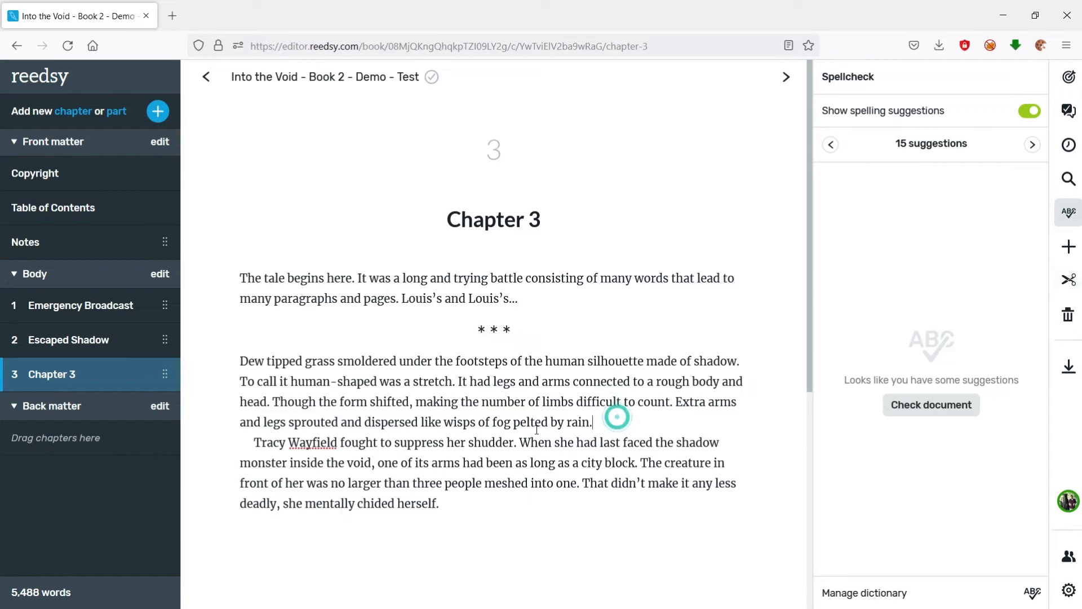
left_click(1069, 280)
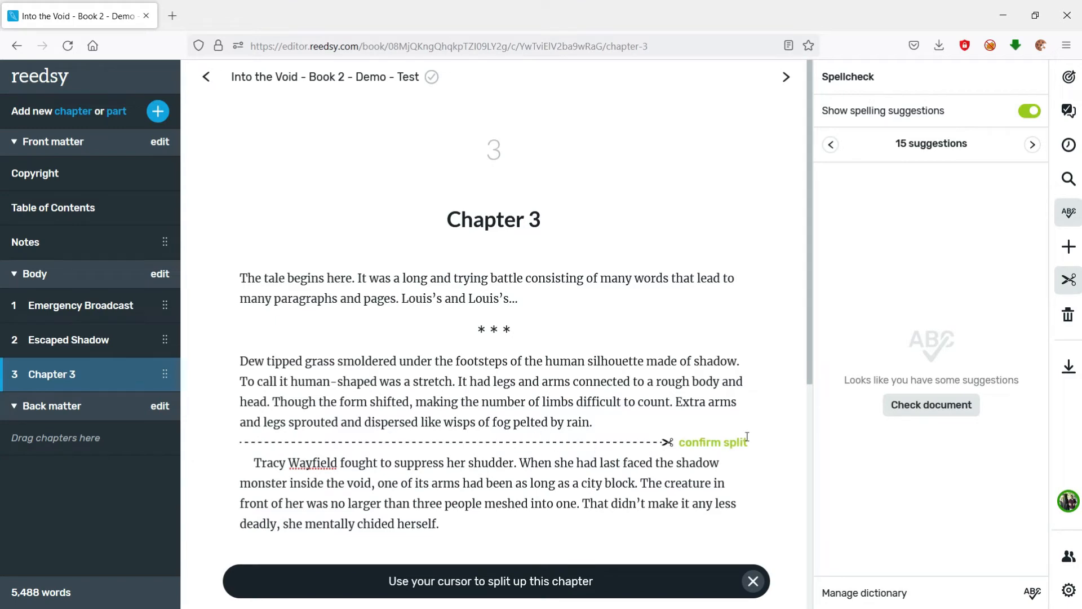
left_click(711, 443)
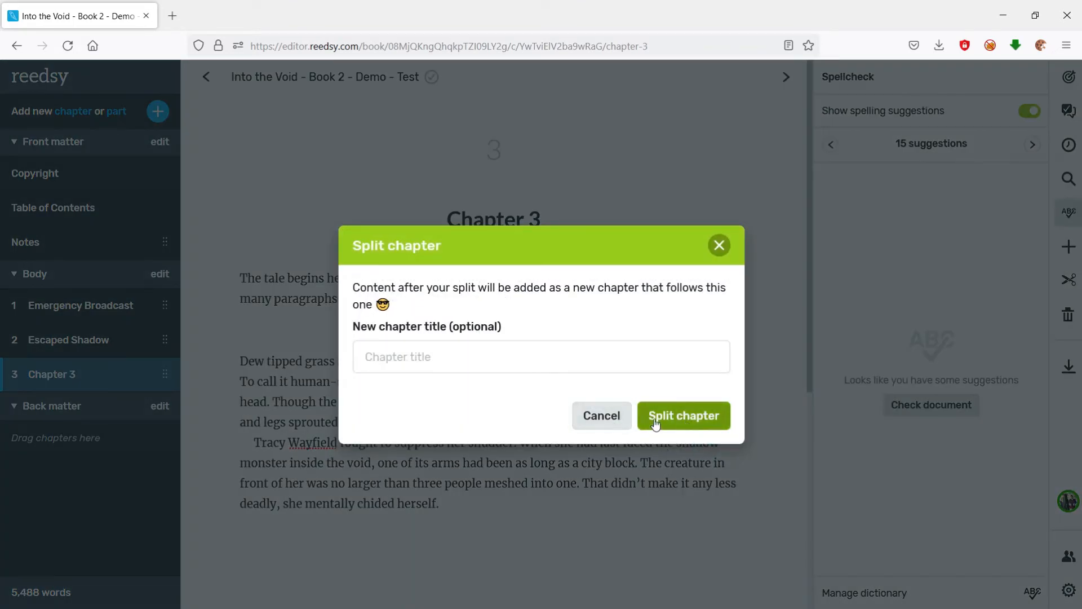
left_click(600, 356)
type("Chapter 4")
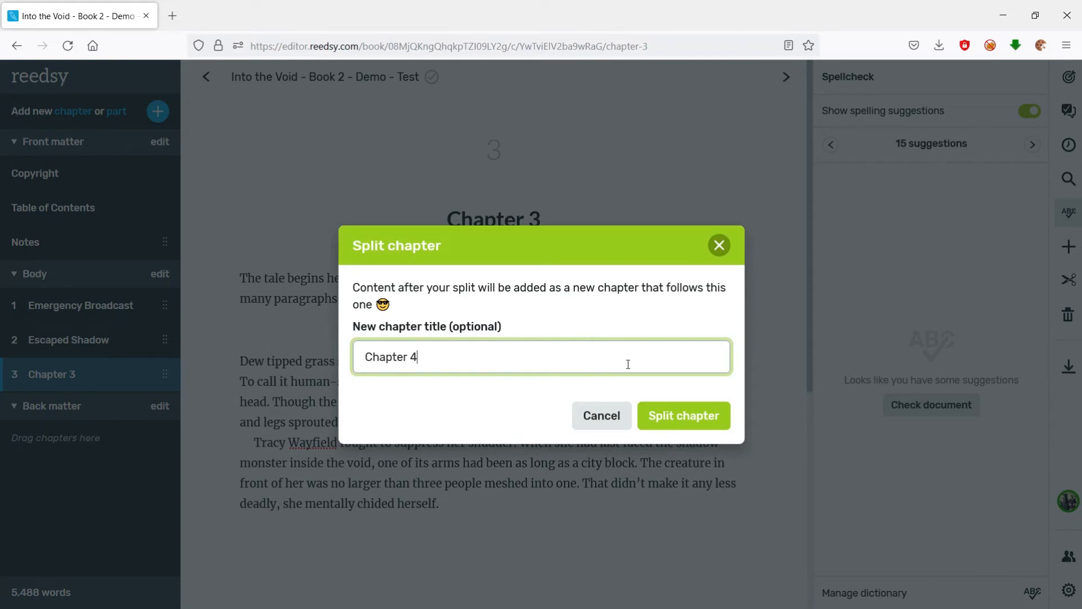
left_click(684, 420)
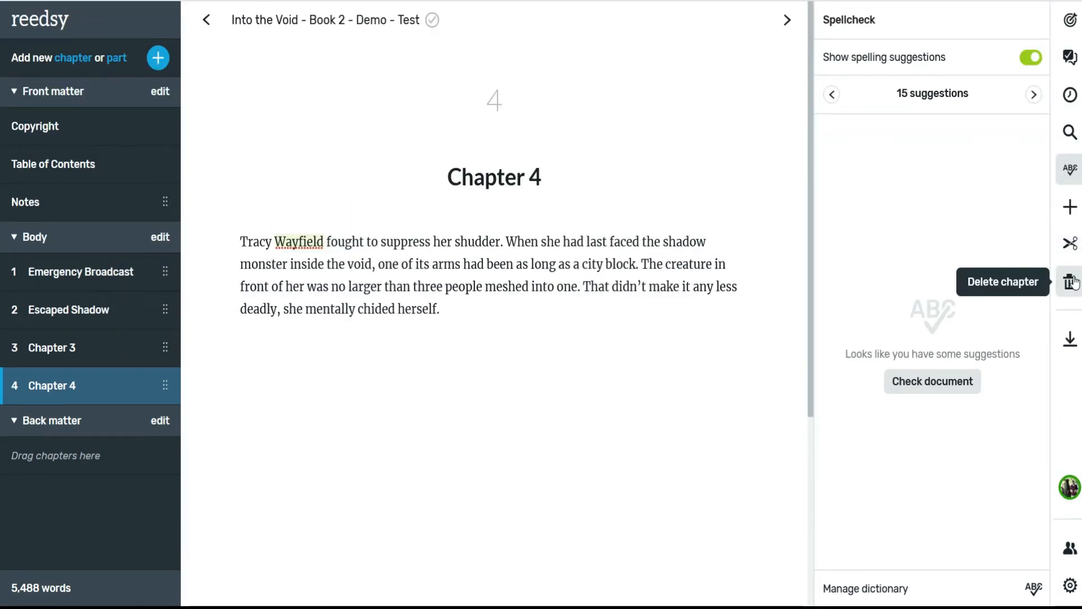
Step: Delete Chapter 4 from the book
left_click(1071, 283)
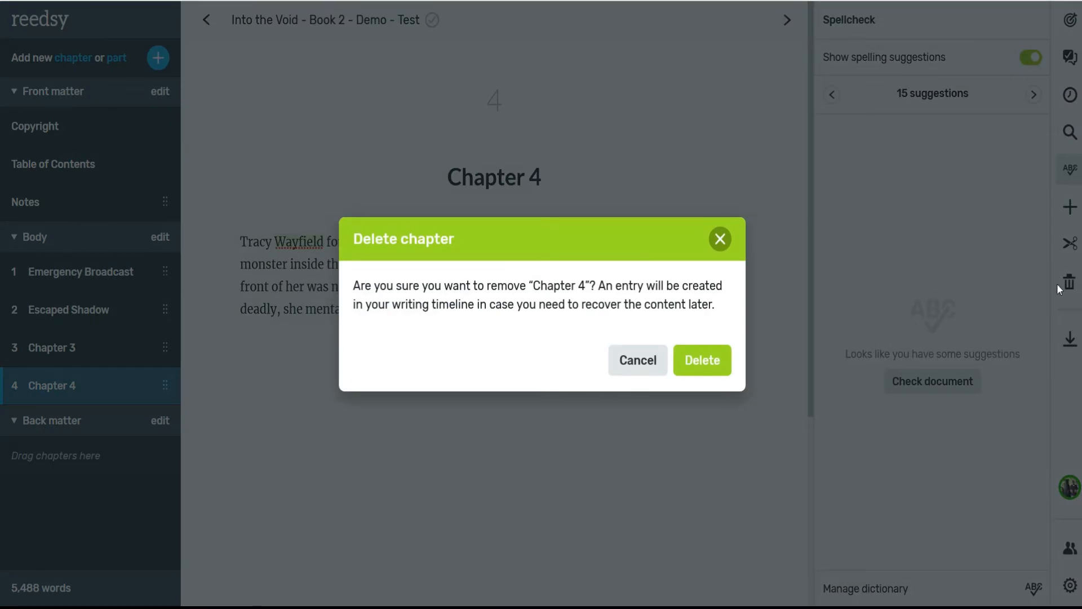
left_click(695, 361)
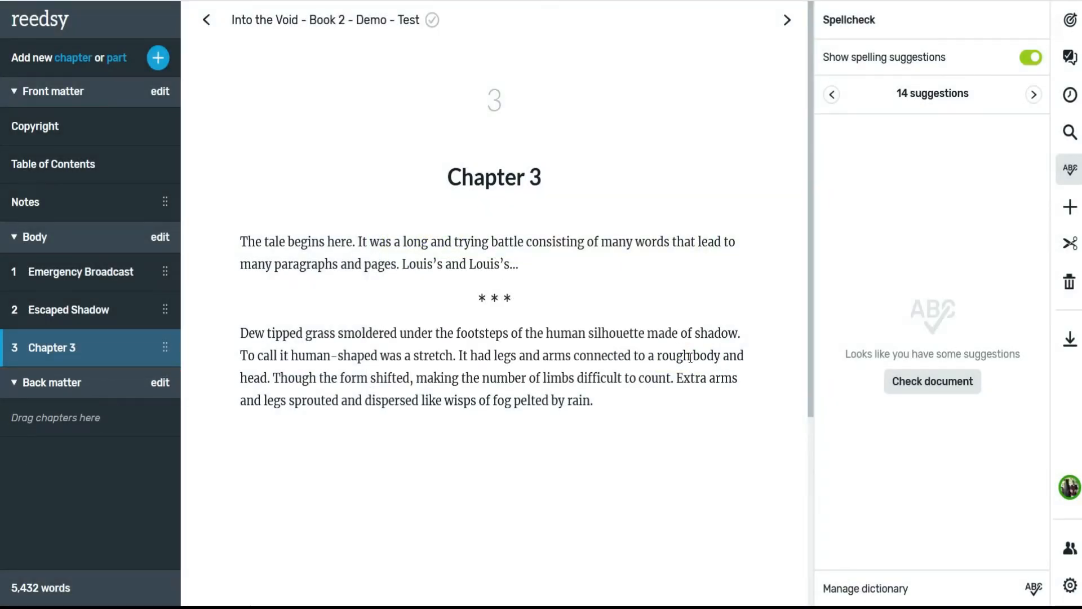
Step: View the deleted Chapter 4 in the writing timeline's latest version, and return to Chapter 3 in the editor
left_click(1069, 59)
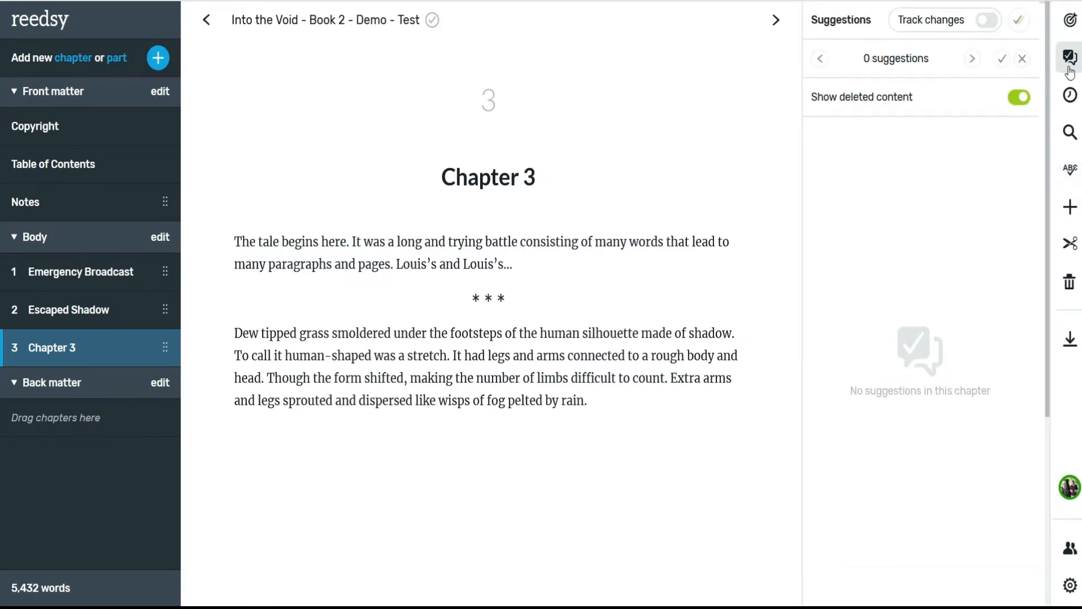
left_click(1070, 96)
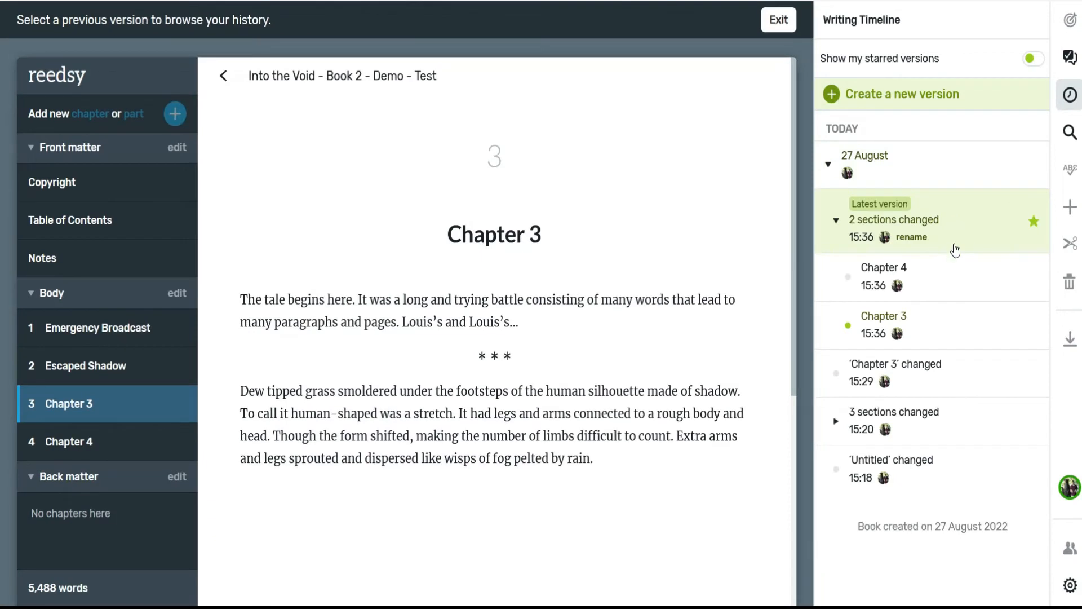
left_click(945, 289)
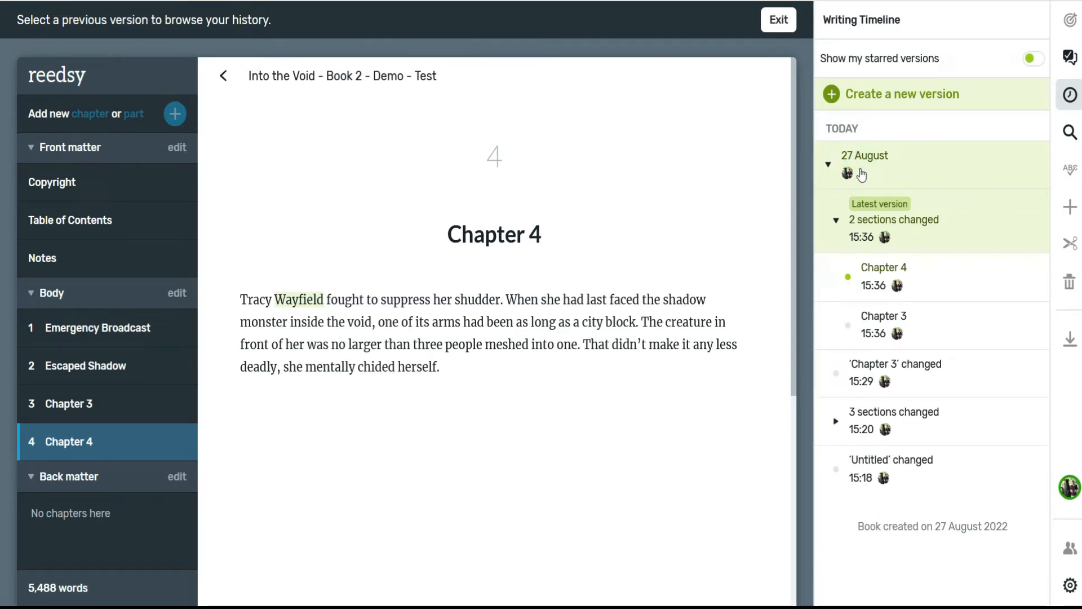
left_click(778, 21)
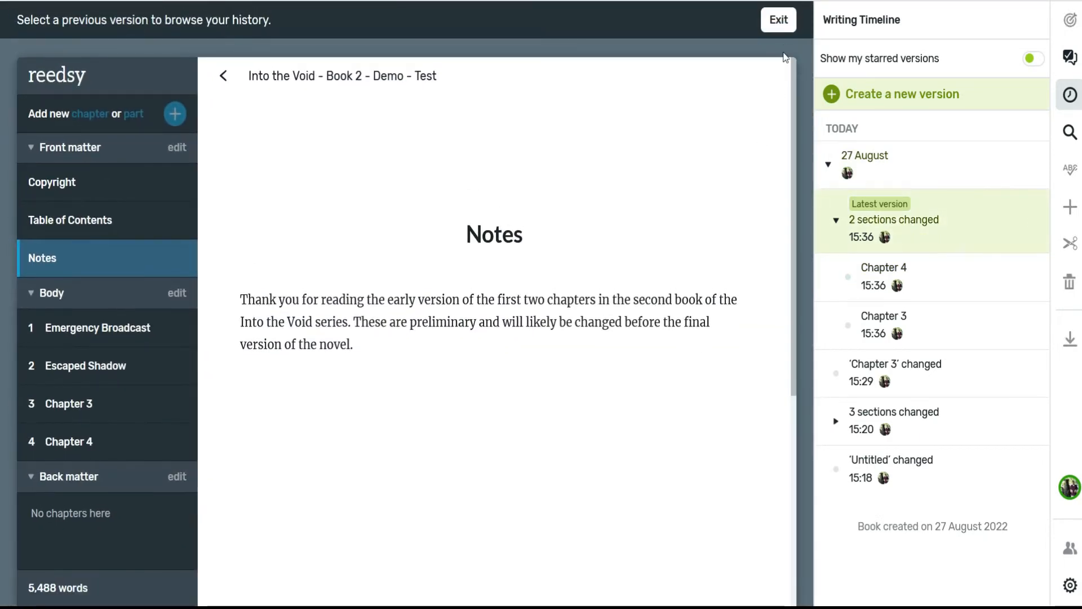
left_click(779, 20)
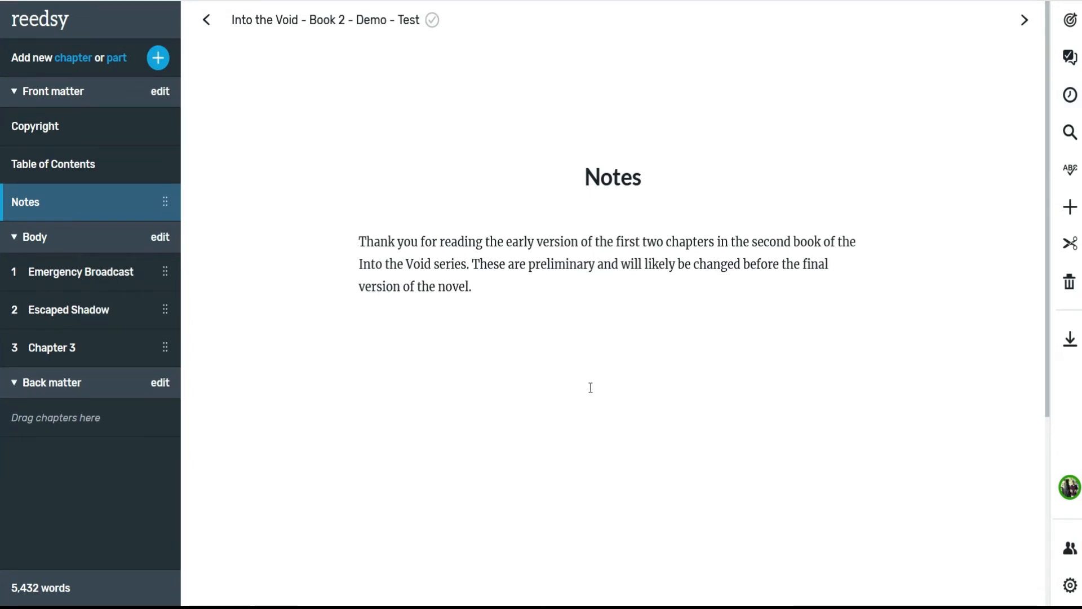
left_click(103, 353)
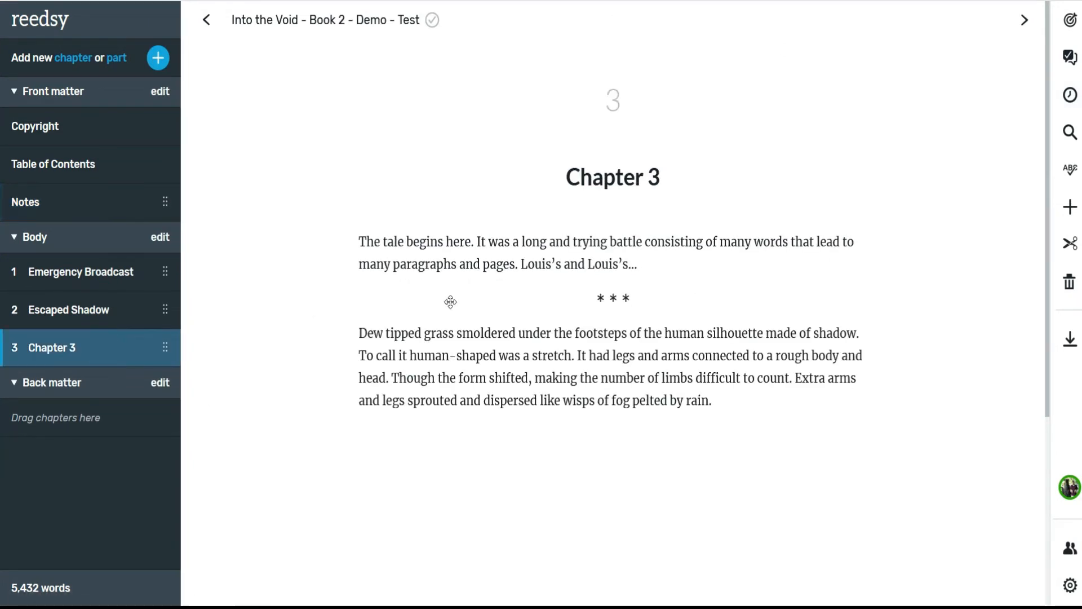
Step: Try the Dedication, Foreword and Preface options in the front matter
left_click(160, 91)
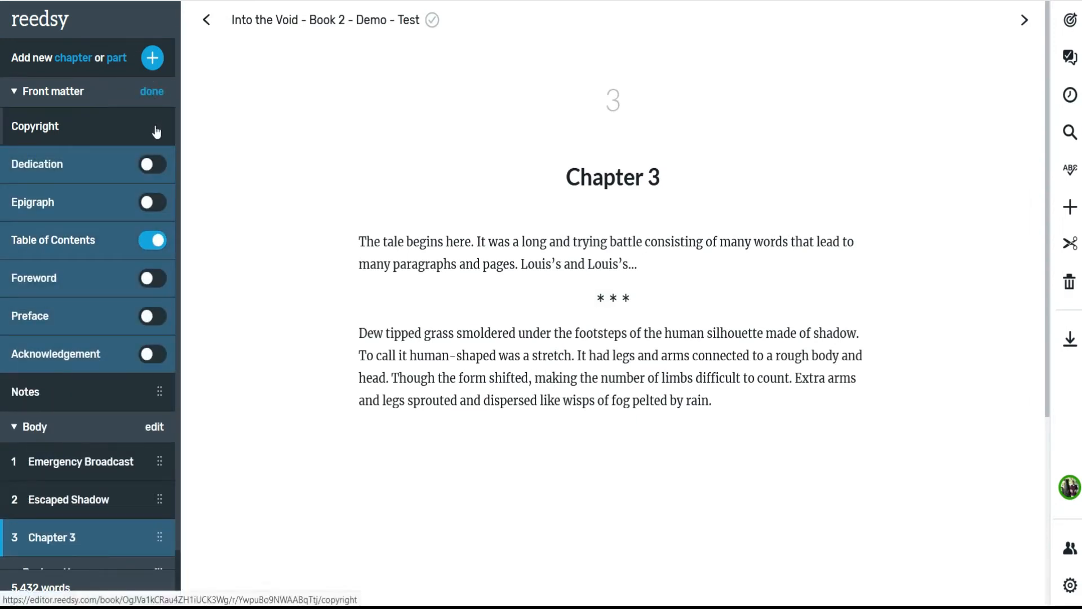
left_click(160, 166)
left_click(160, 167)
left_click(149, 282)
left_click(150, 283)
left_click(153, 318)
left_click(152, 319)
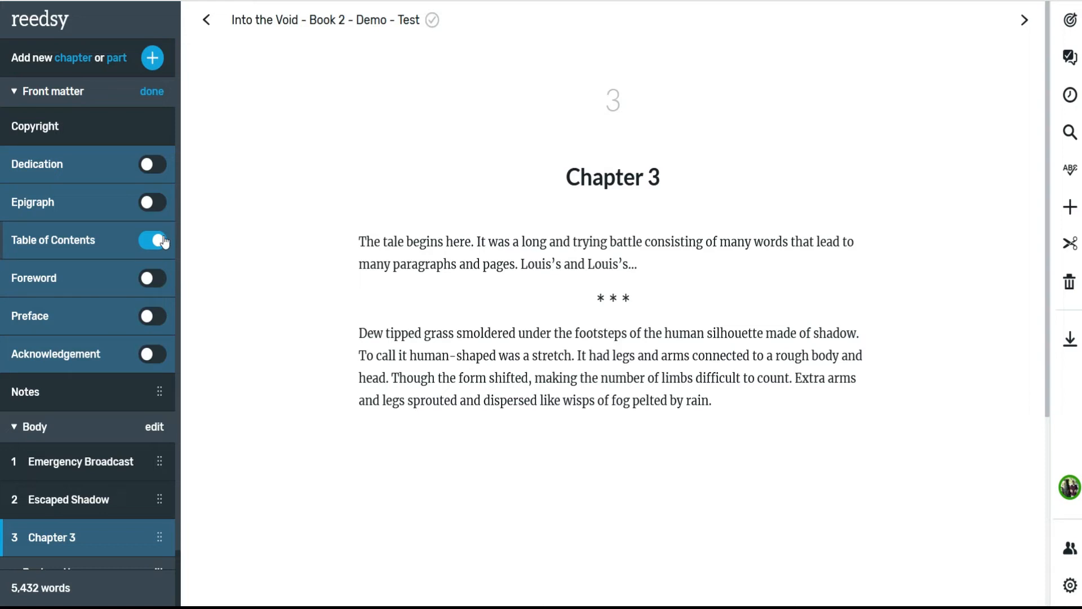
Step: Enable the About the Author page in the back matter and enter "My bio." as its text
scroll(151, 338, "down", 1)
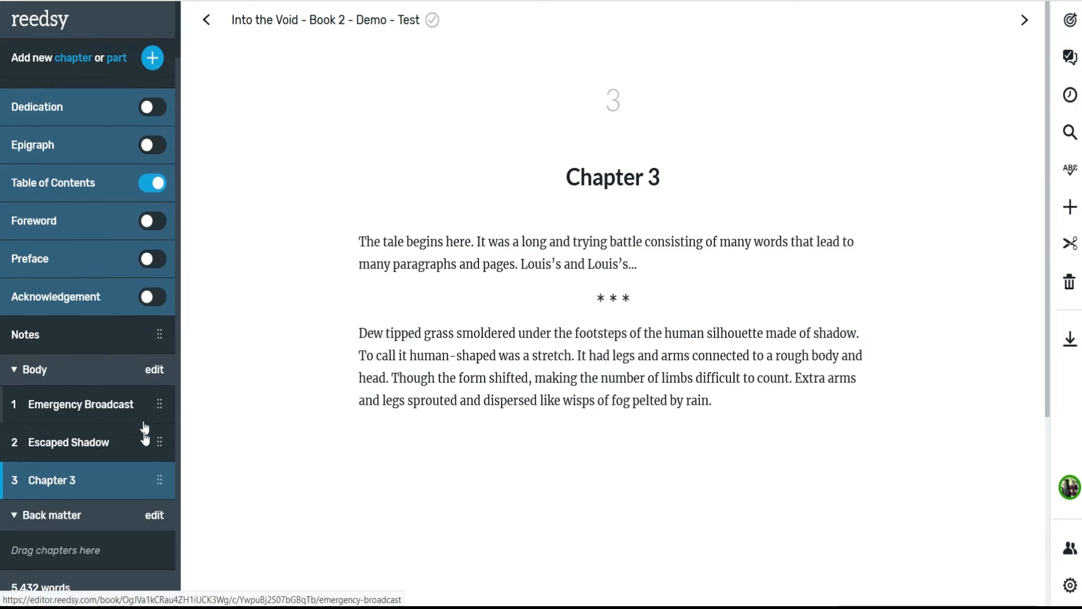
left_click(156, 517)
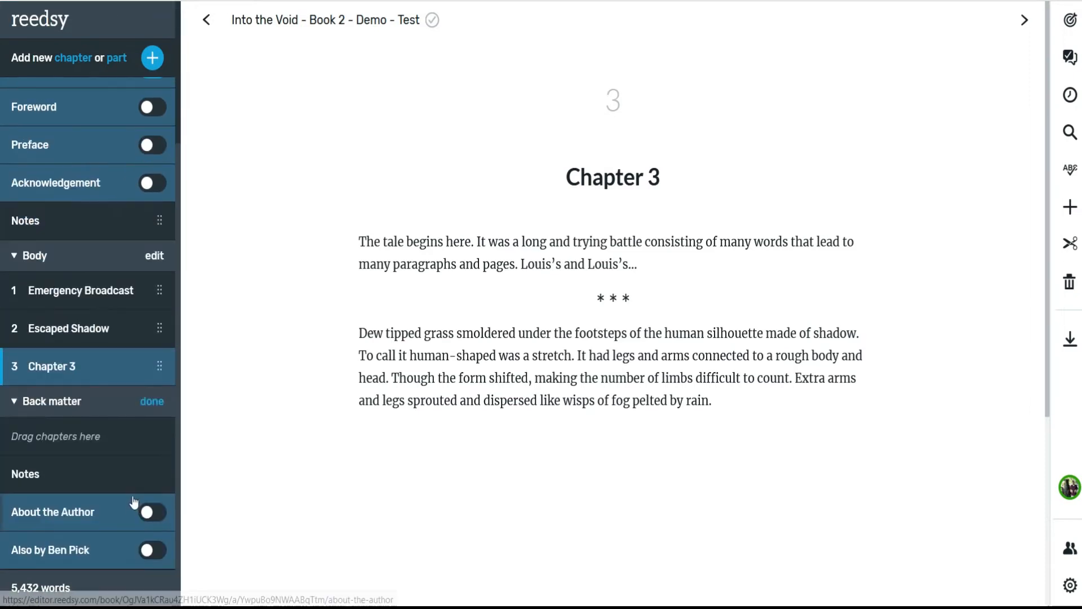
left_click(161, 520)
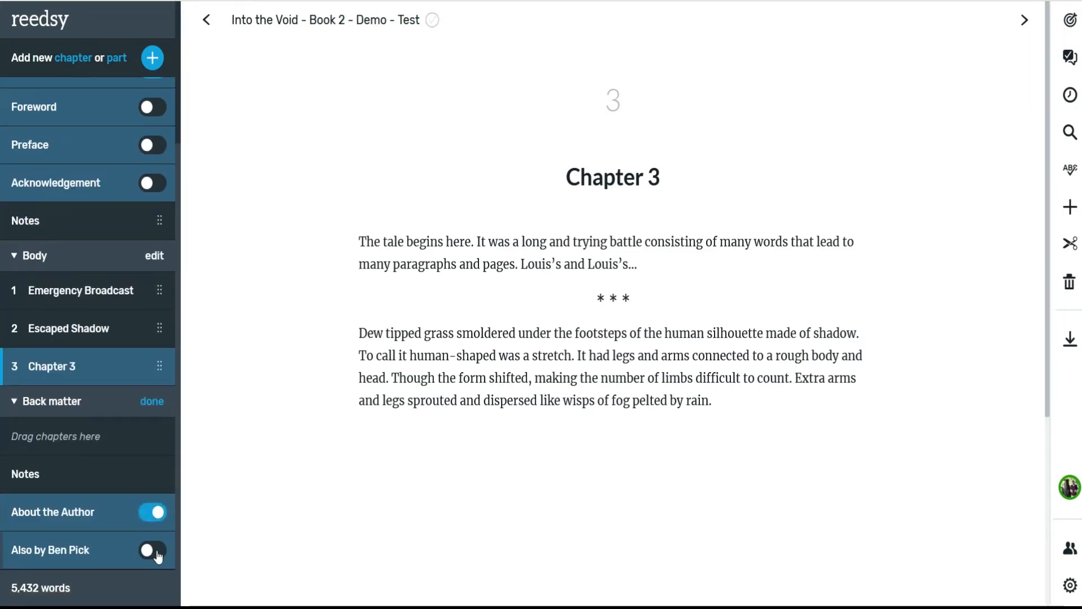
type("bio.")
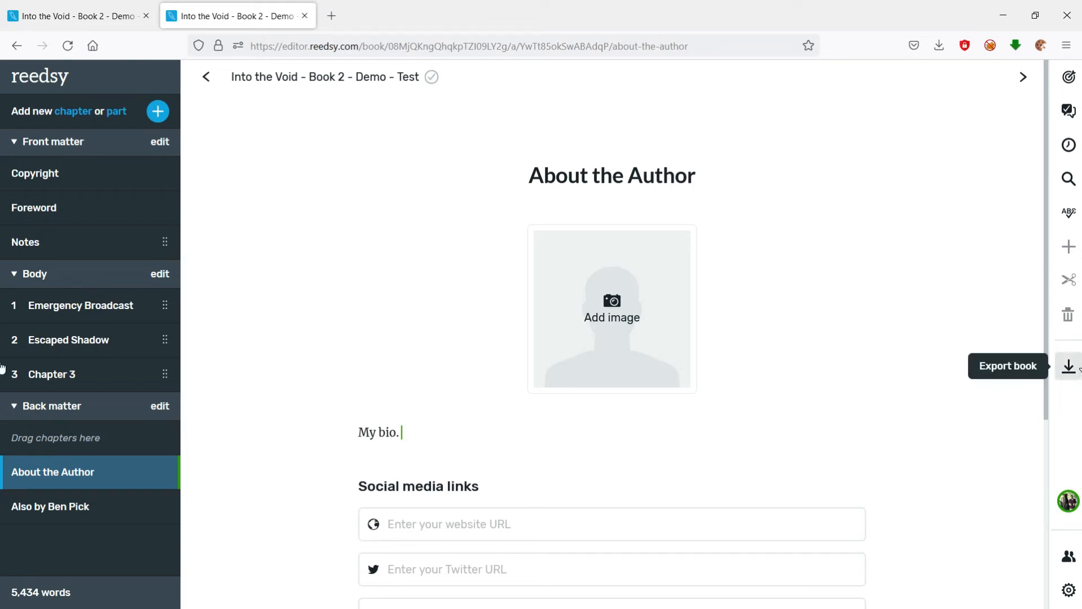
Step: Open the book's export options and deselect the Drop caps and Hide chapter numbers formatting
left_click(1069, 367)
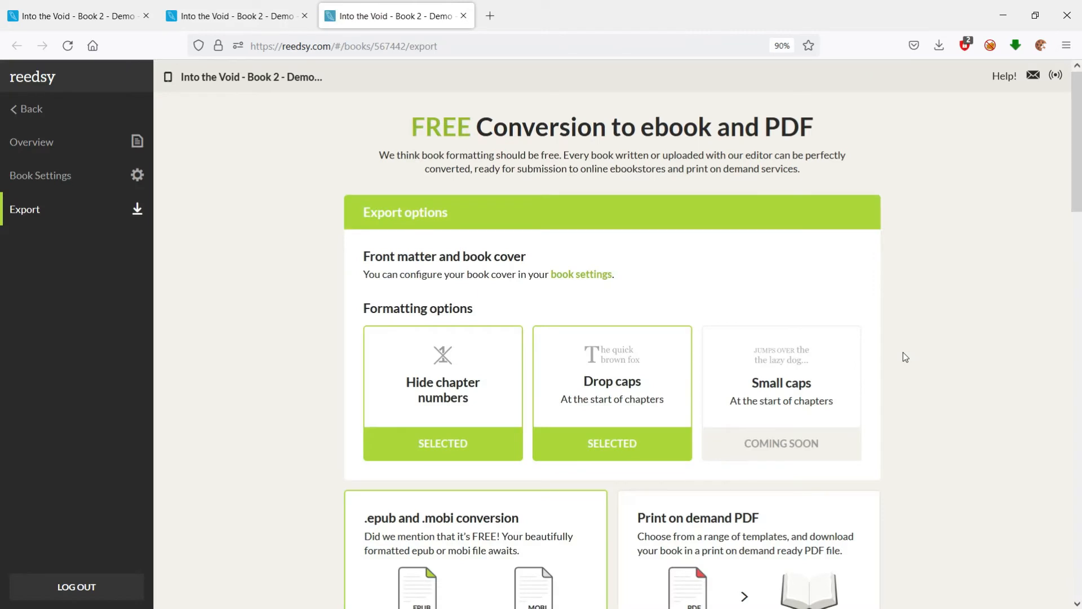
left_click(603, 382)
left_click(491, 411)
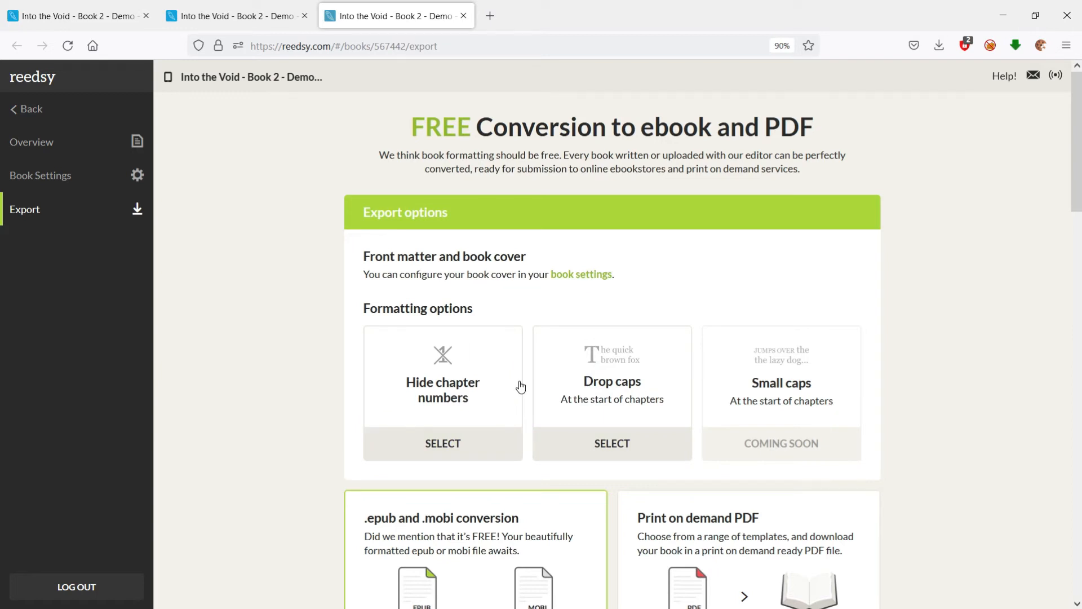
Step: Open the book settings where the title, description and book cover are configured
left_click(567, 283)
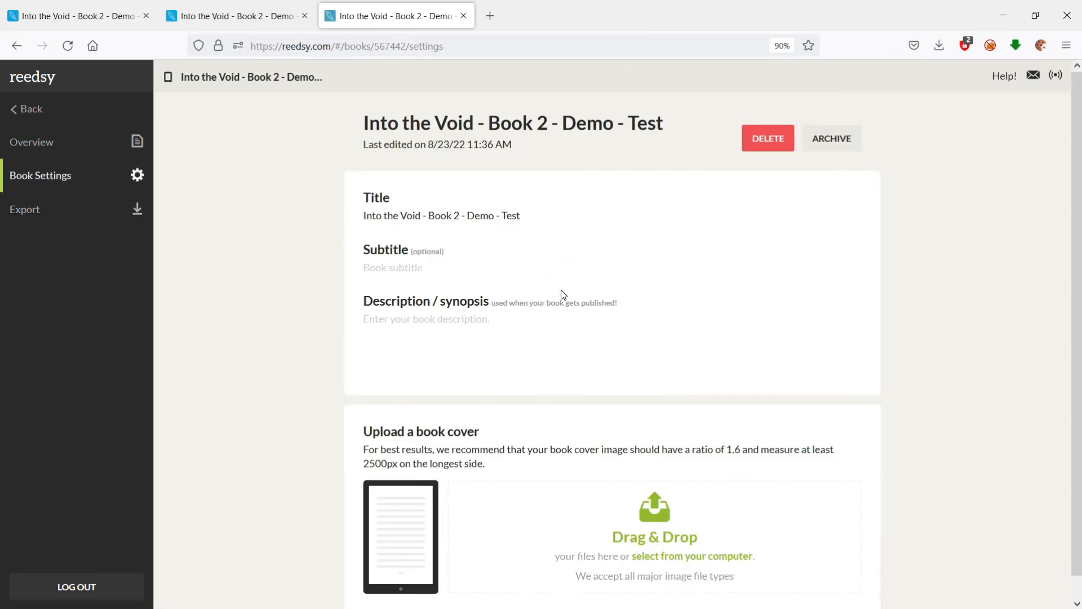
Step: Return to the book's export options and select the Drop caps formatting at the start of chapters
scroll(562, 294, "down", 1)
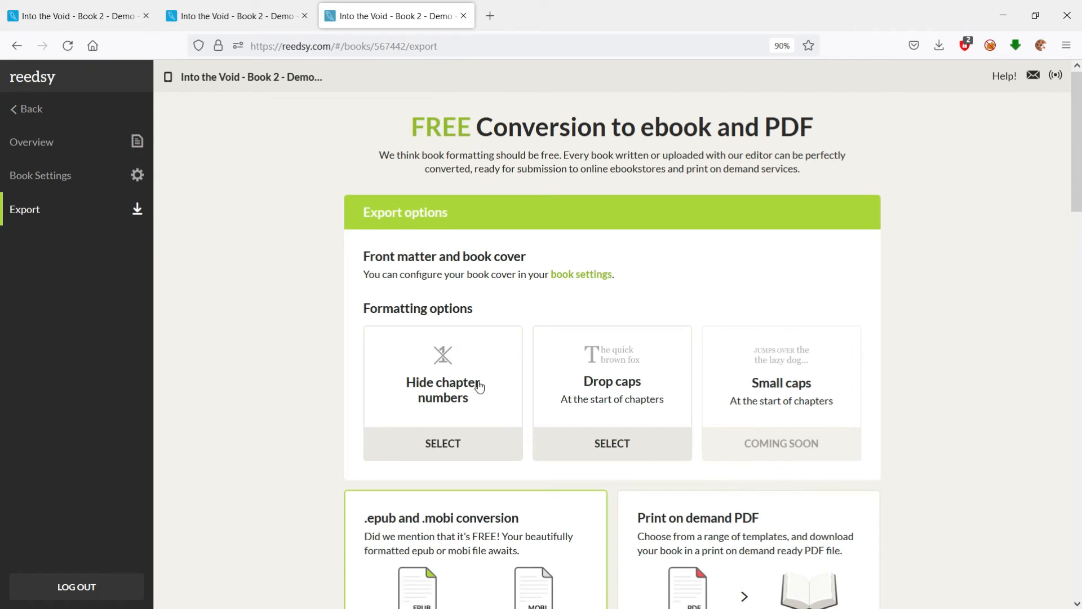
left_click(588, 388)
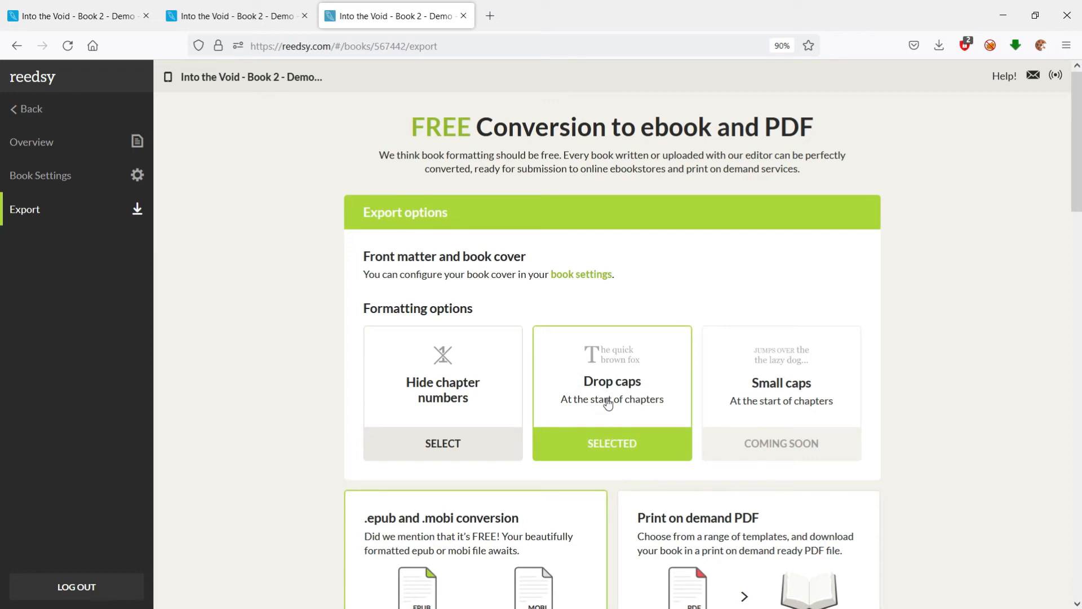
scroll(607, 388, "down", 3)
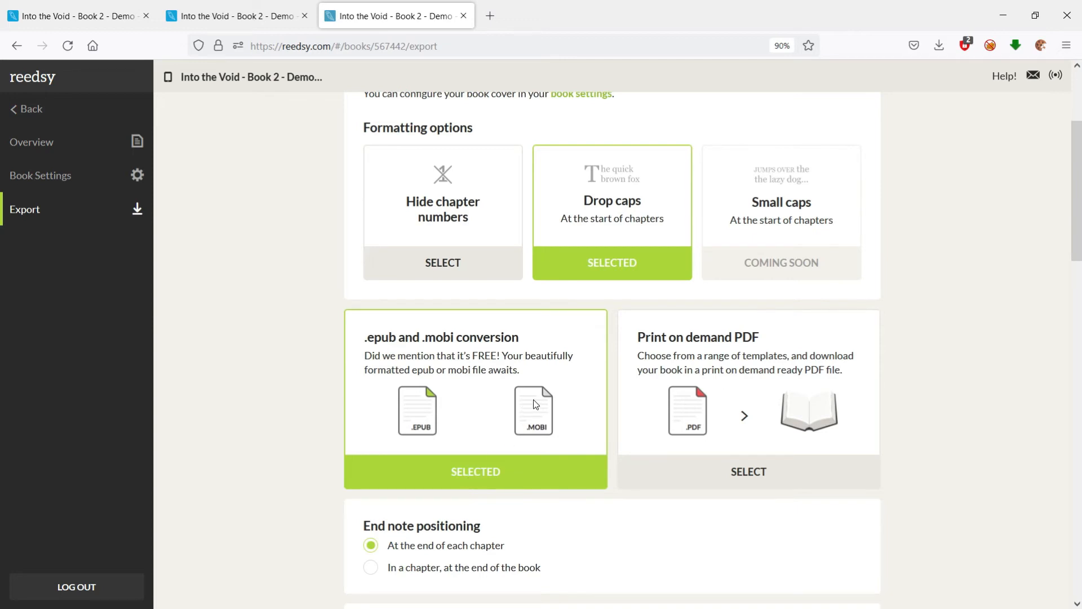
Step: Preview the Reedsy, Classic and Romance templates for the book, finishing with Classic as the chosen template
key("ctrl+w")
left_click(525, 291)
scroll(718, 253, "down", 2)
scroll(719, 252, "down", 5)
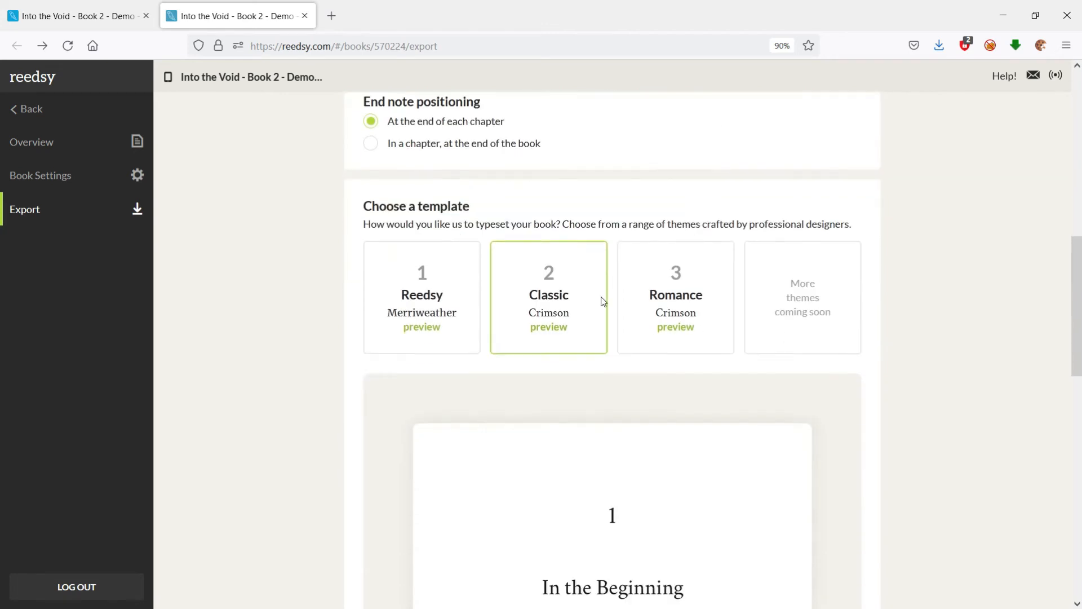
scroll(437, 292, "down", 2)
left_click(411, 213)
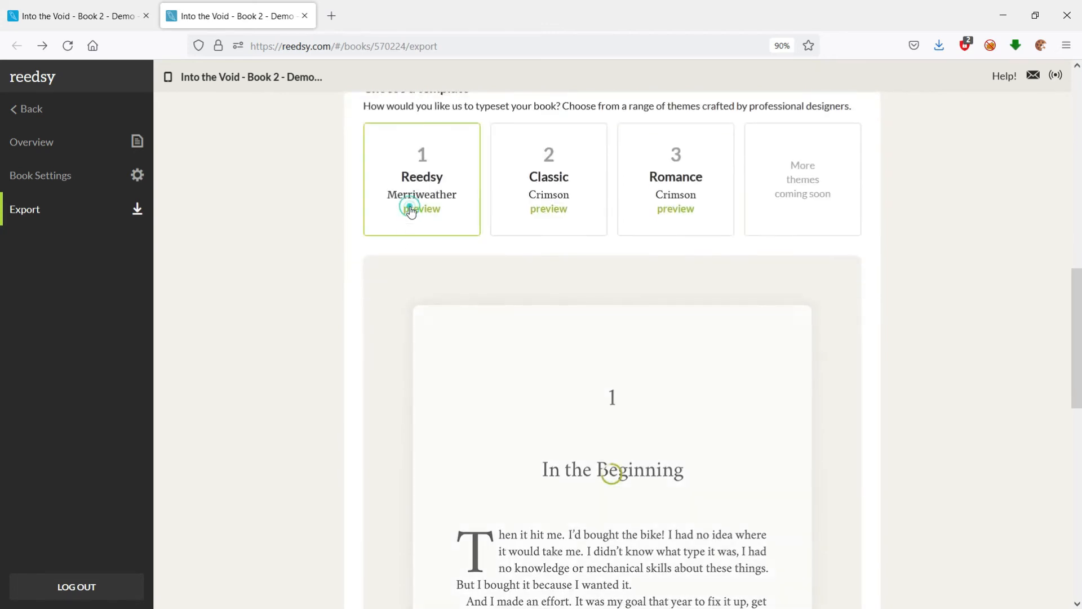
left_click(507, 192)
left_click(675, 188)
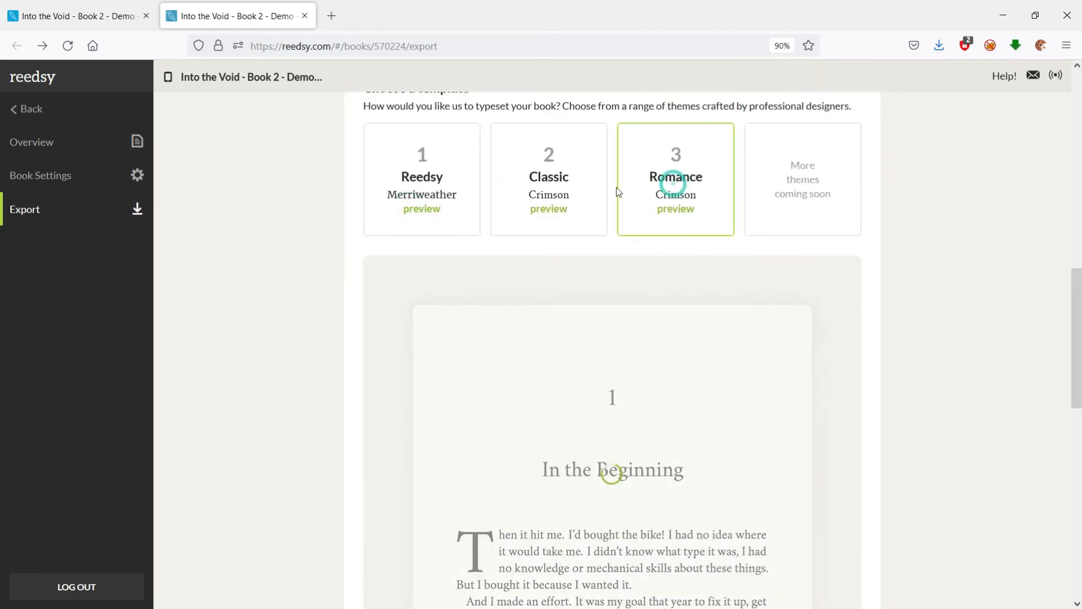
left_click(550, 193)
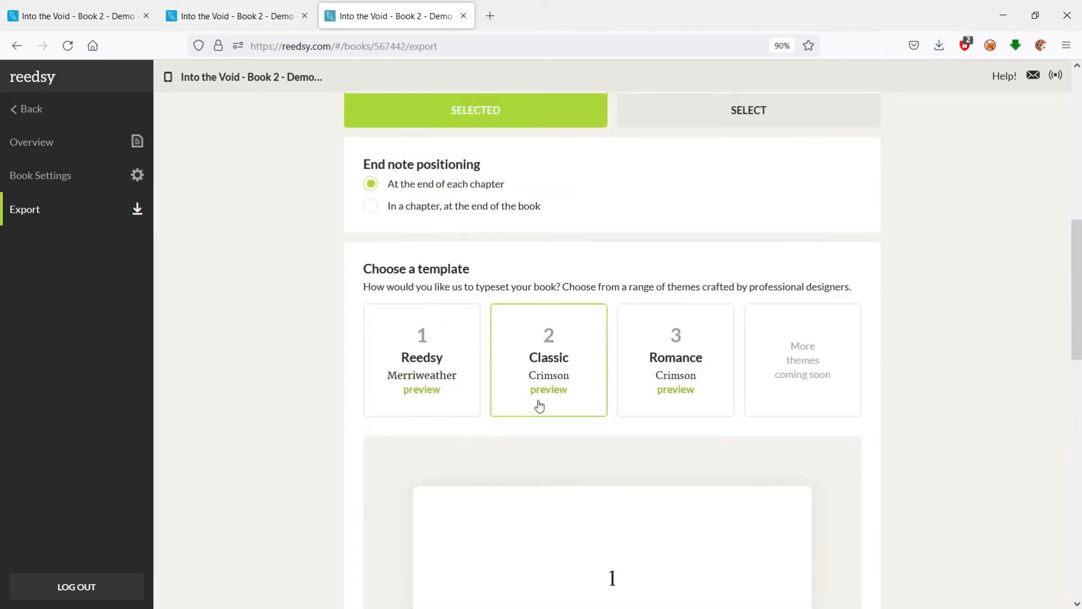
Step: Export the book with the .epub and .mobi conversion and close the typesetting notice
scroll(542, 403, "down", 15)
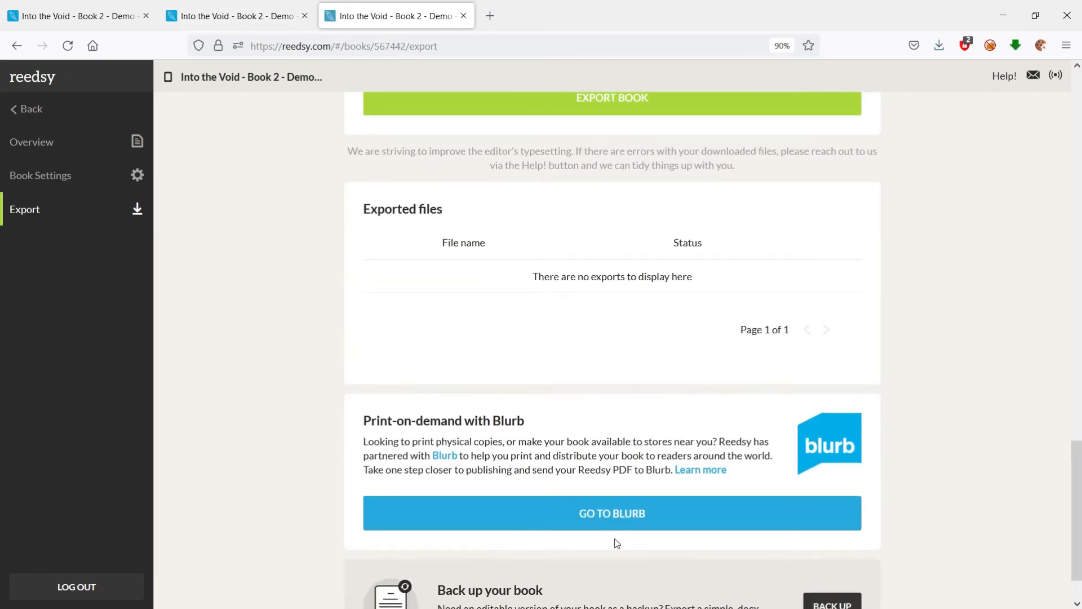
scroll(562, 262, "down", 1)
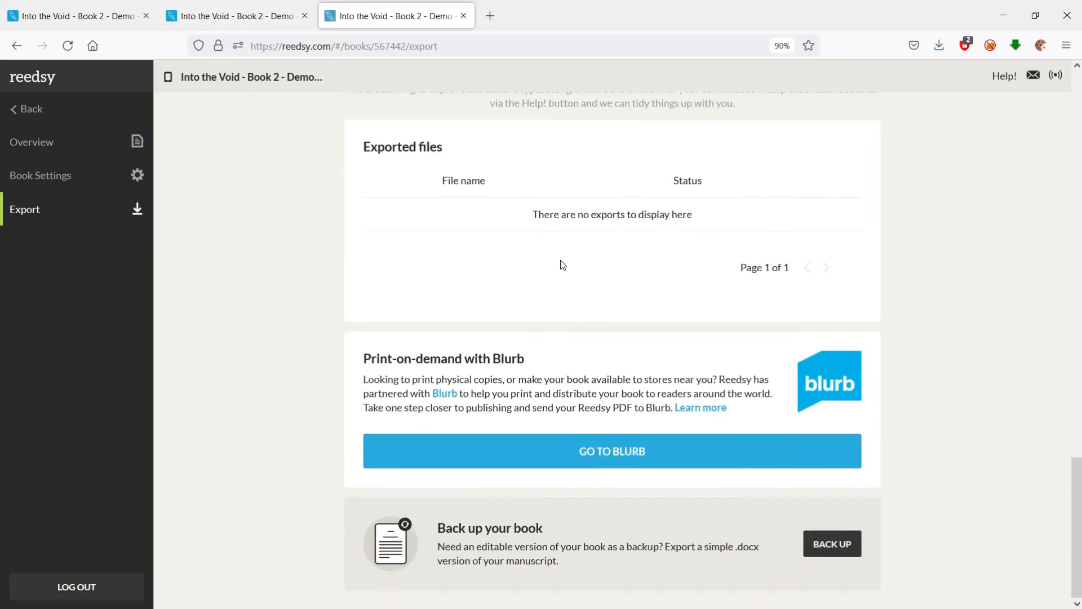
key("ctrl+w")
scroll(852, 320, "down", 2)
scroll(853, 319, "down", 5)
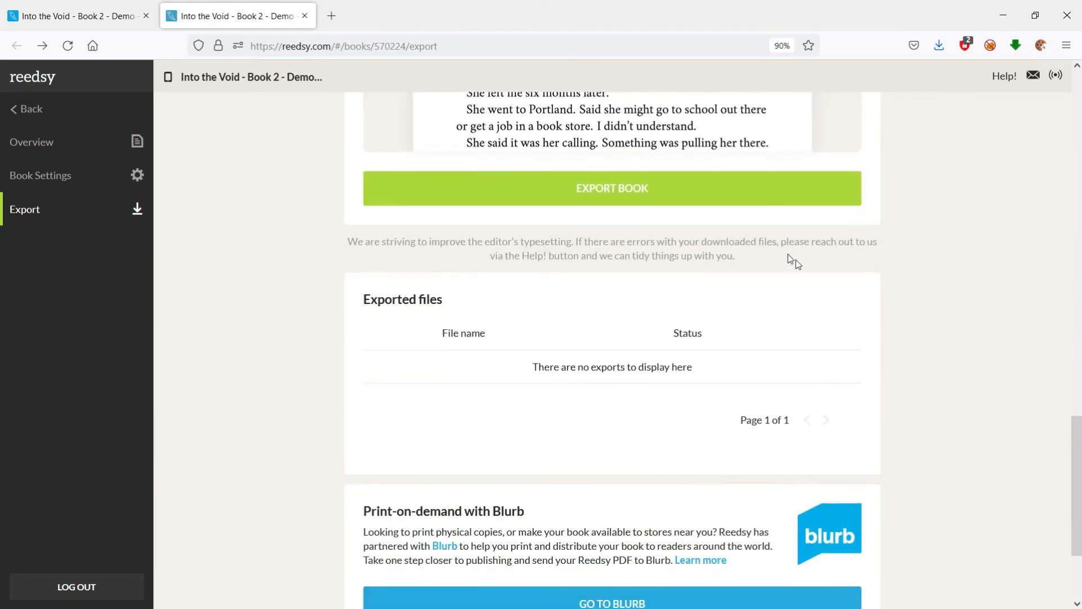
scroll(602, 305, "up", 3)
left_click(611, 368)
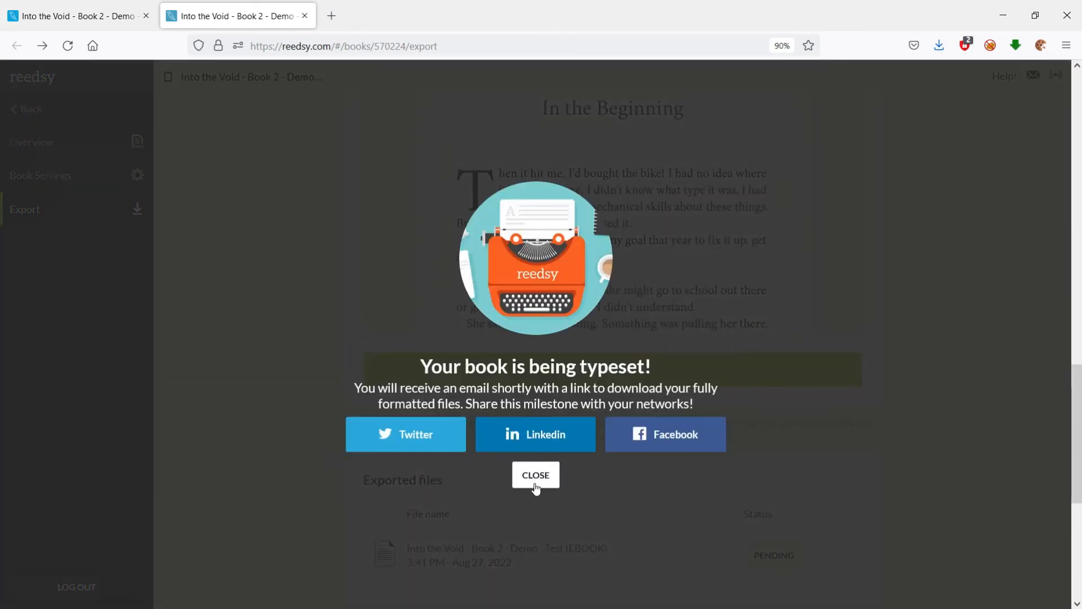
left_click(535, 485)
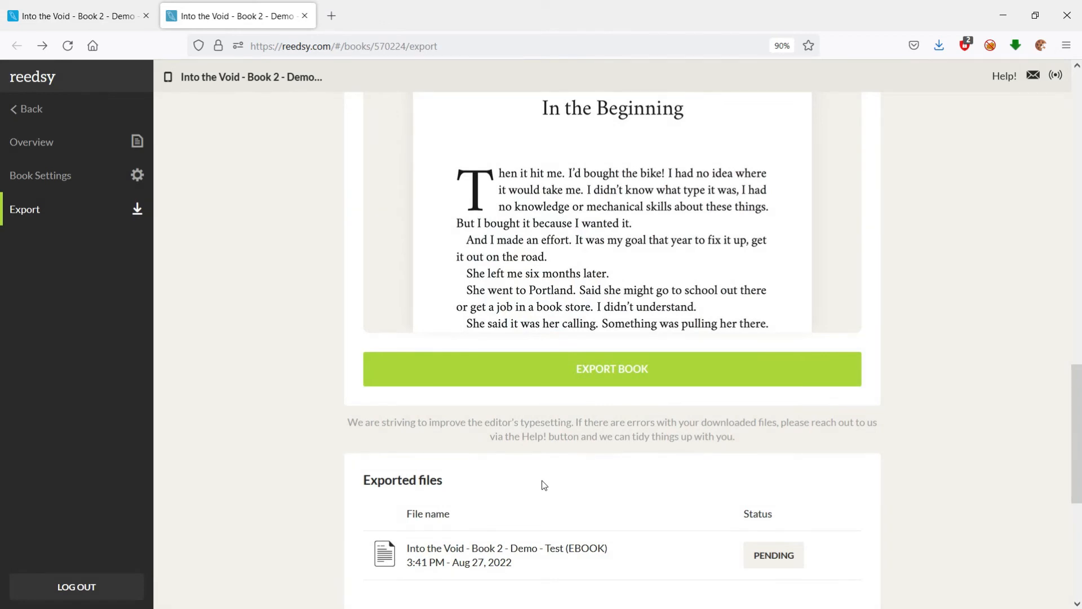
Step: Back up the book as an editable .docx version of the manuscript and close the notice
scroll(541, 479, "down", 5)
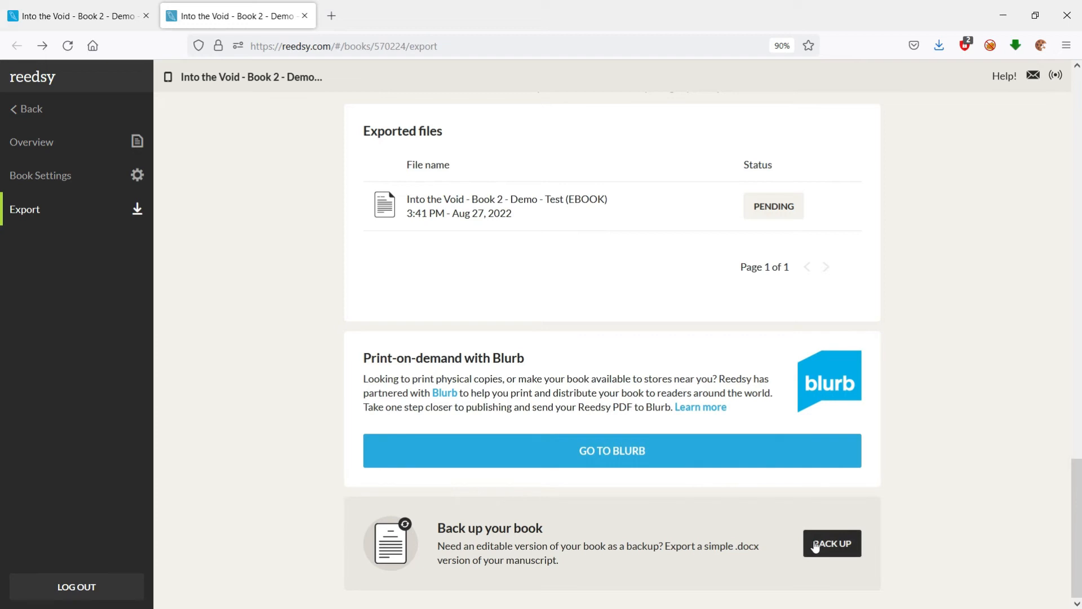
left_click_drag(760, 548, 735, 548)
left_click(761, 554)
left_click(854, 551)
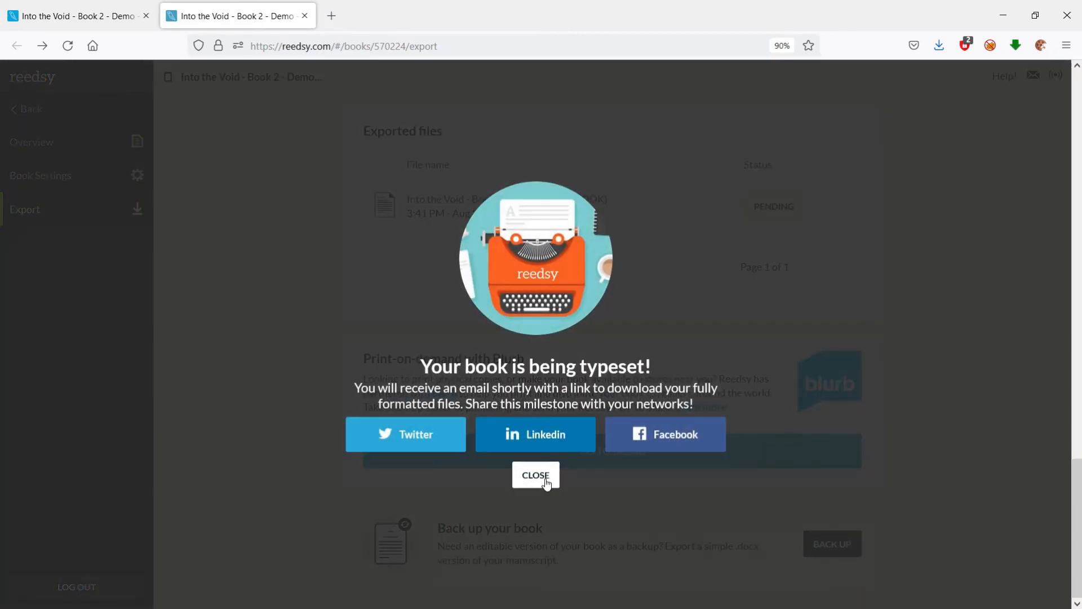
left_click(546, 482)
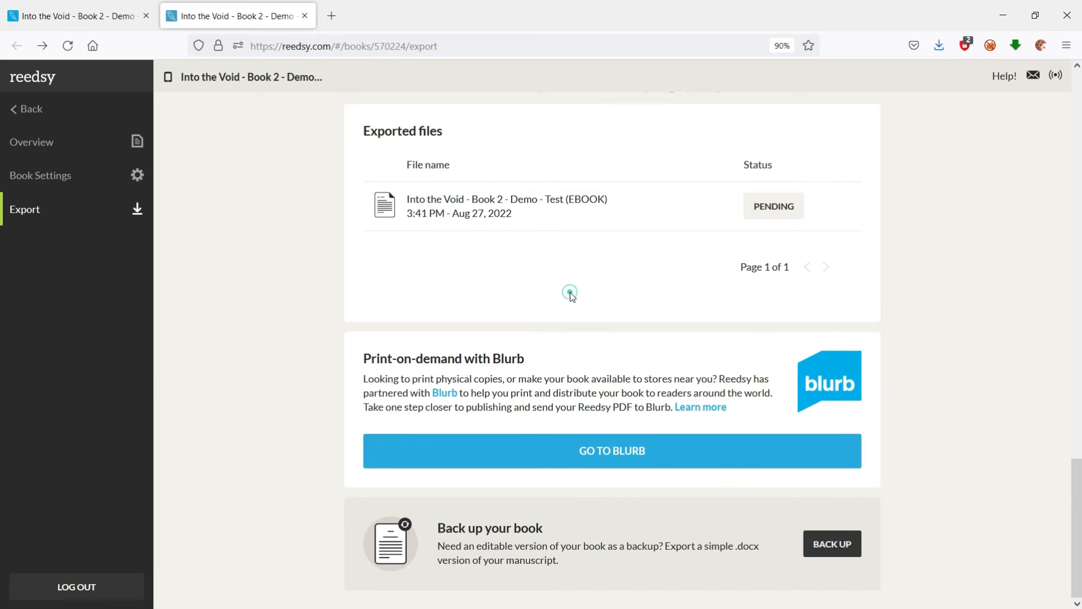
Step: Reload the export page and check the status of the exported files
left_click(66, 48)
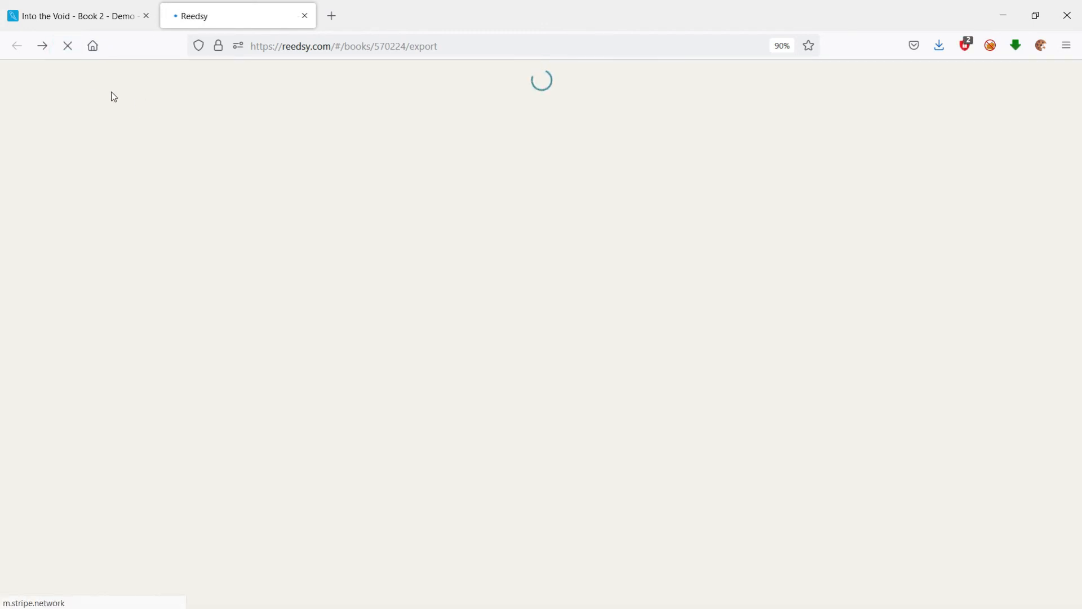
scroll(683, 338, "down", 12)
scroll(676, 315, "down", 4)
scroll(490, 318, "down", 2)
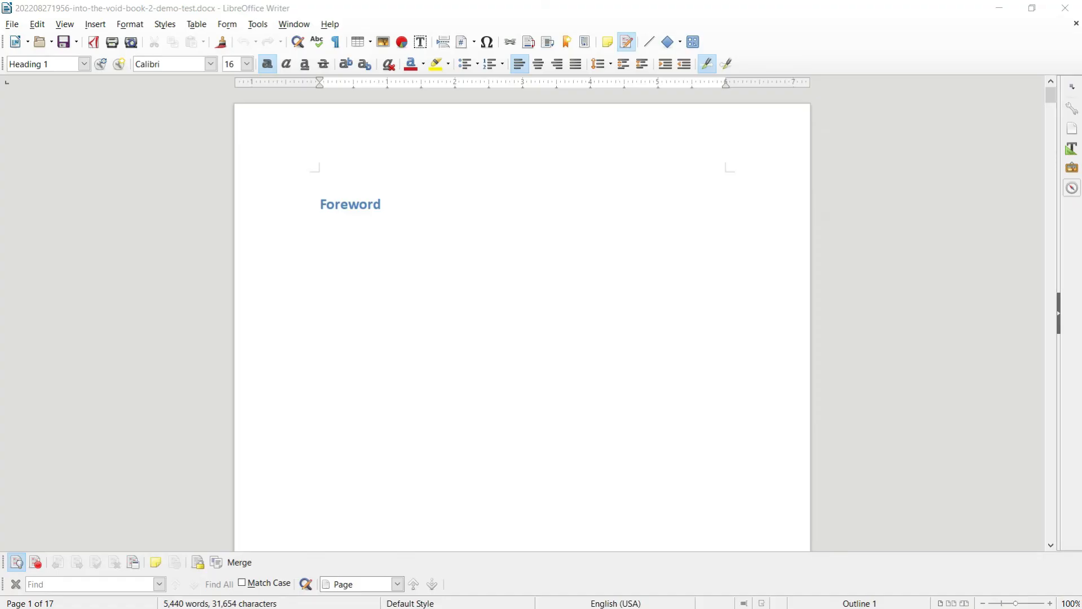
Step: Switch to the backup .docx in LibreOffice Writer and inspect the paragraph styles of the Foreword and Notes sections
left_click(375, 234)
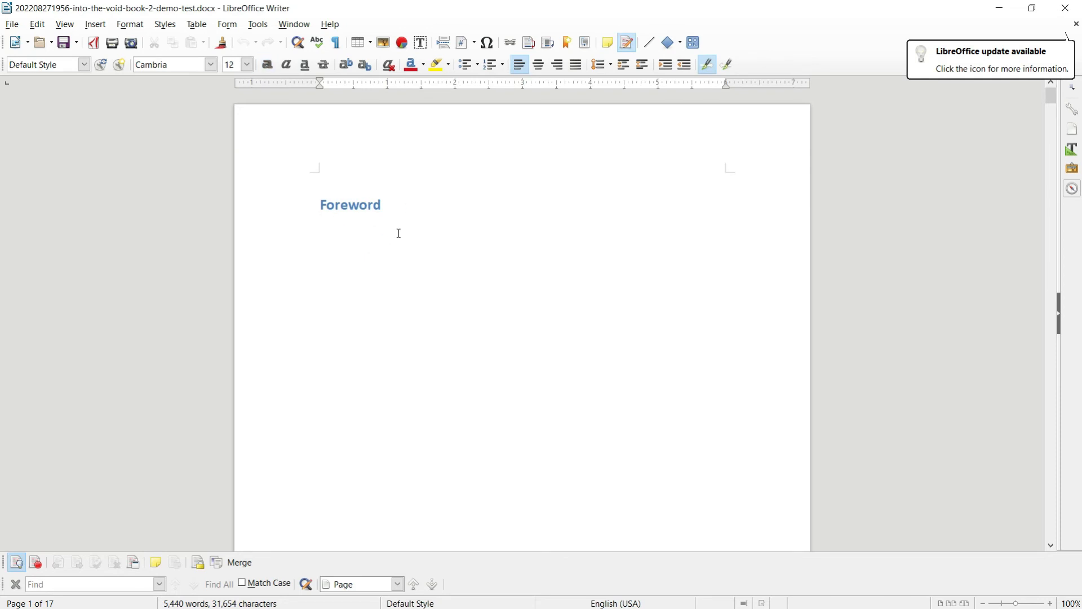
scroll(405, 232, "down", 10)
scroll(406, 233, "down", 10)
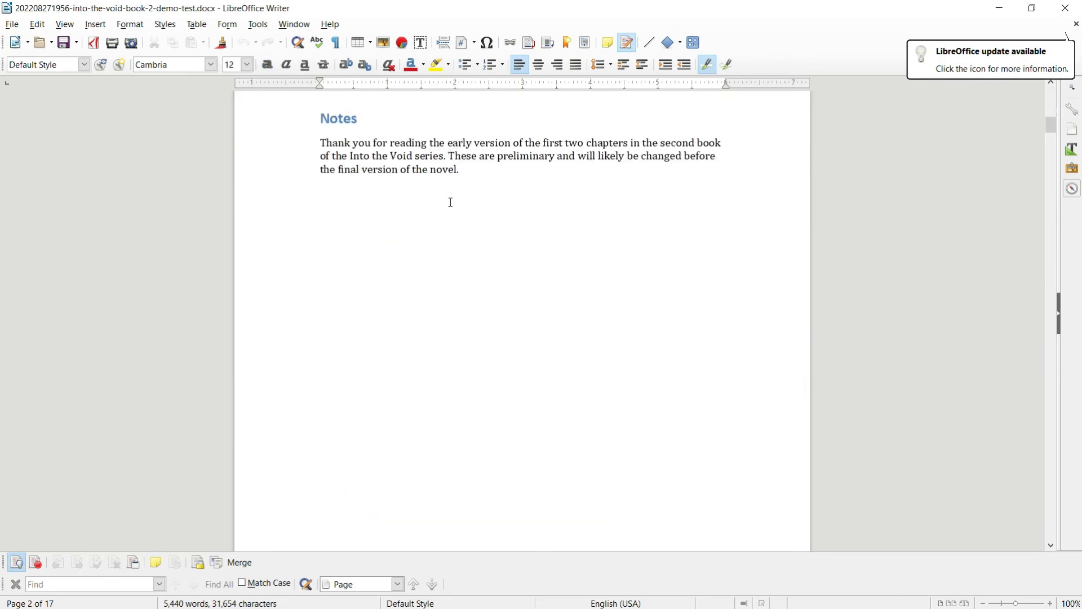
left_click_drag(375, 120, 318, 121)
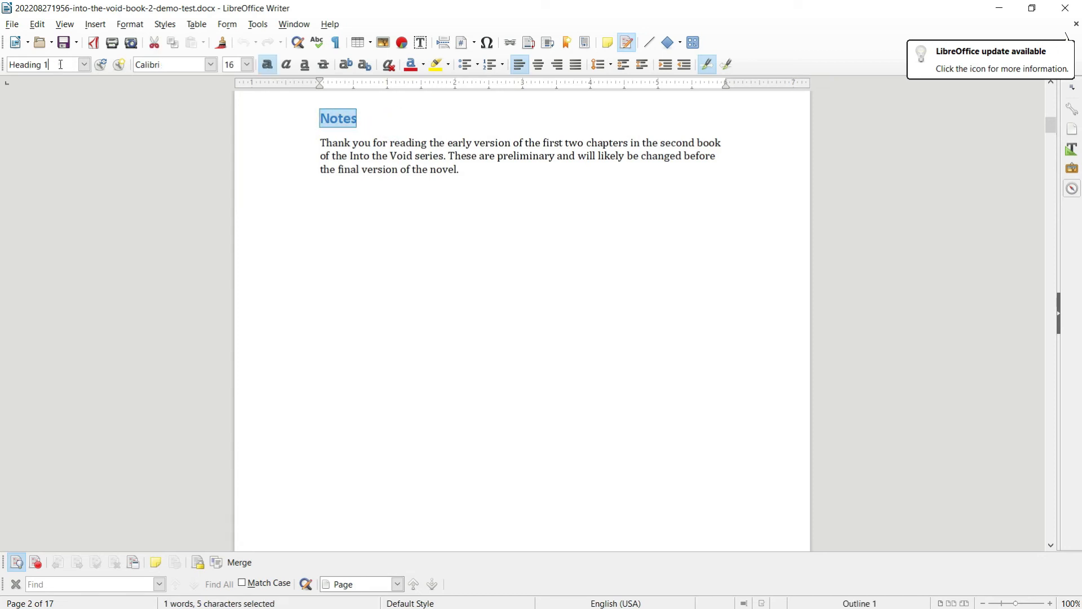
left_click(375, 121)
scroll(387, 133, "down", 10)
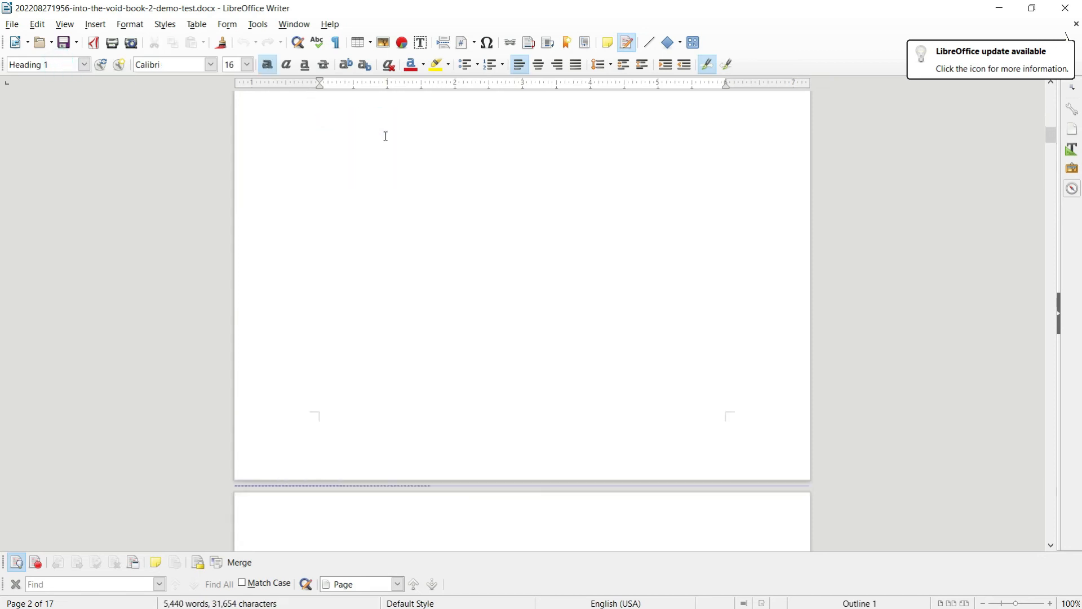
Step: Inspect the paragraph styles of the Emergency Broadcast chapter's heading, the character name below it and the body text
left_click_drag(388, 246, 316, 215)
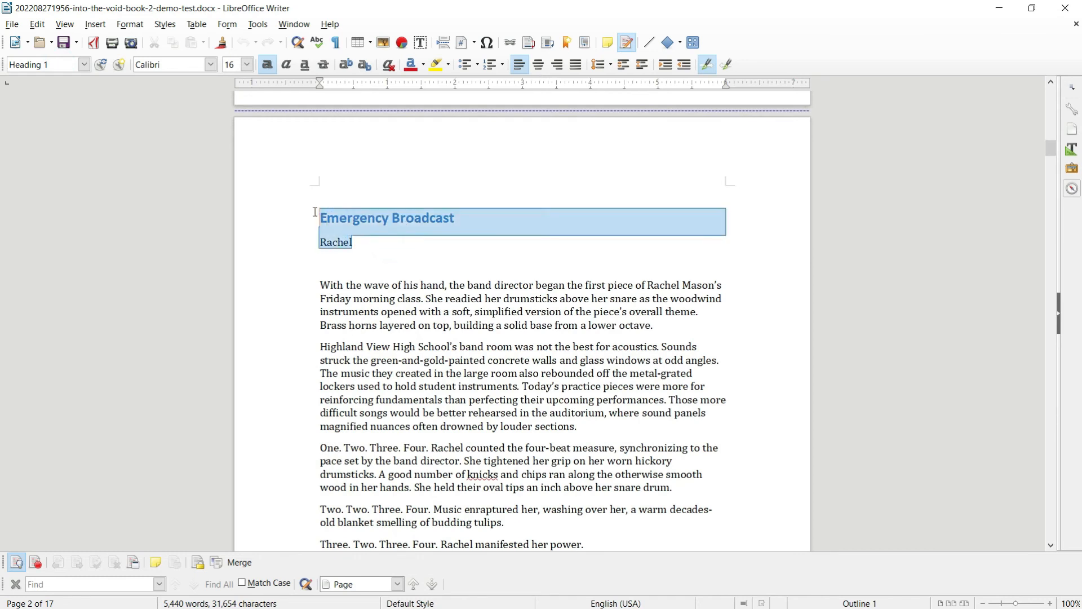
left_click(400, 217)
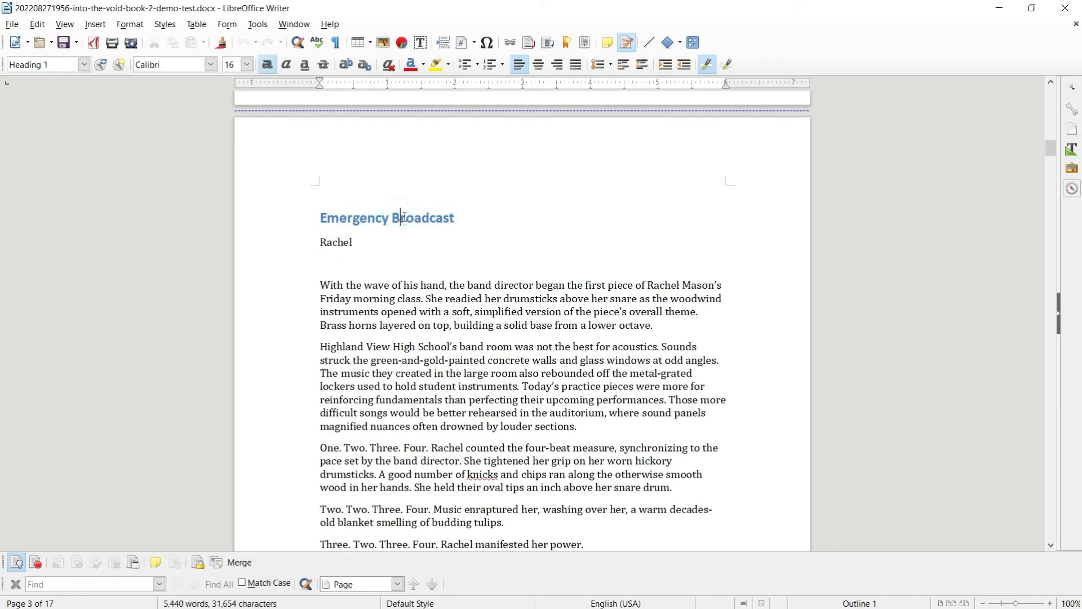
left_click(333, 241)
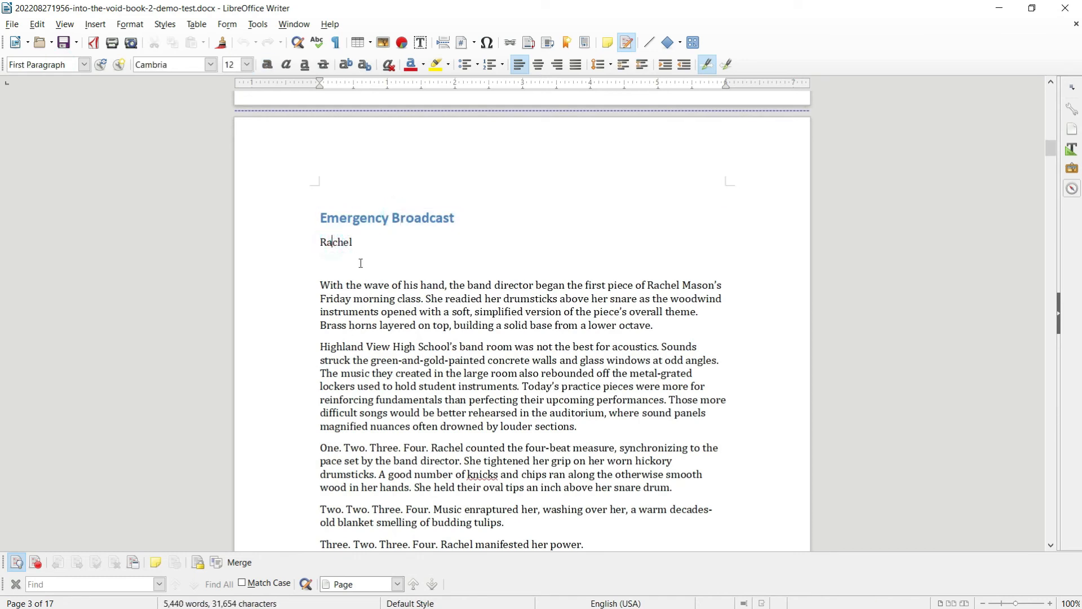
left_click(391, 327)
scroll(391, 327, "down", 20)
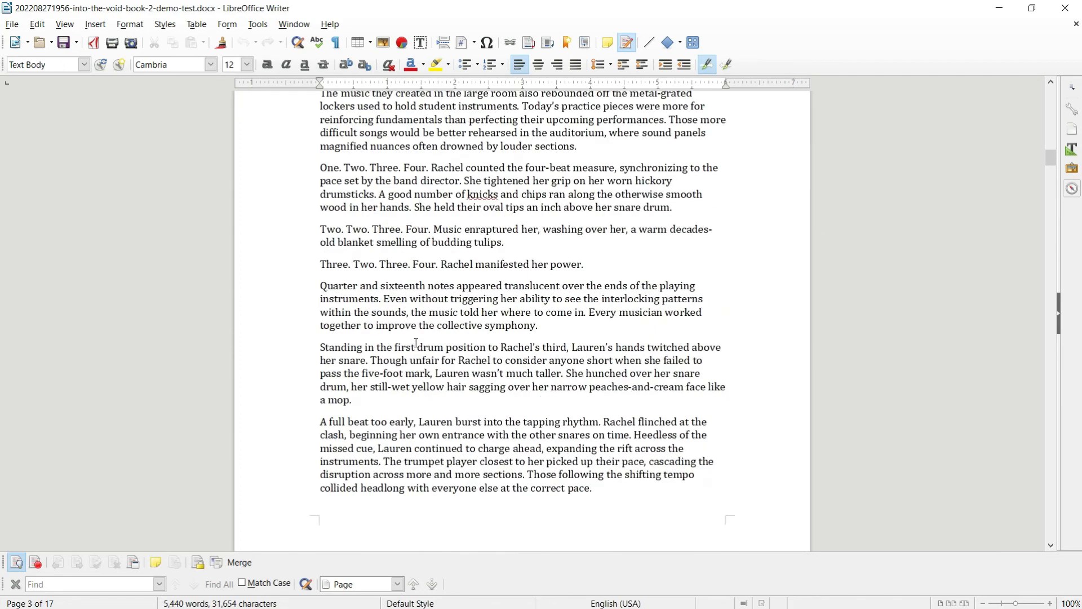
Step: Inspect the paragraph styles of the Escaped Shadow chapter's heading, the character name below it and its opening paragraph
scroll(416, 343, "down", 20)
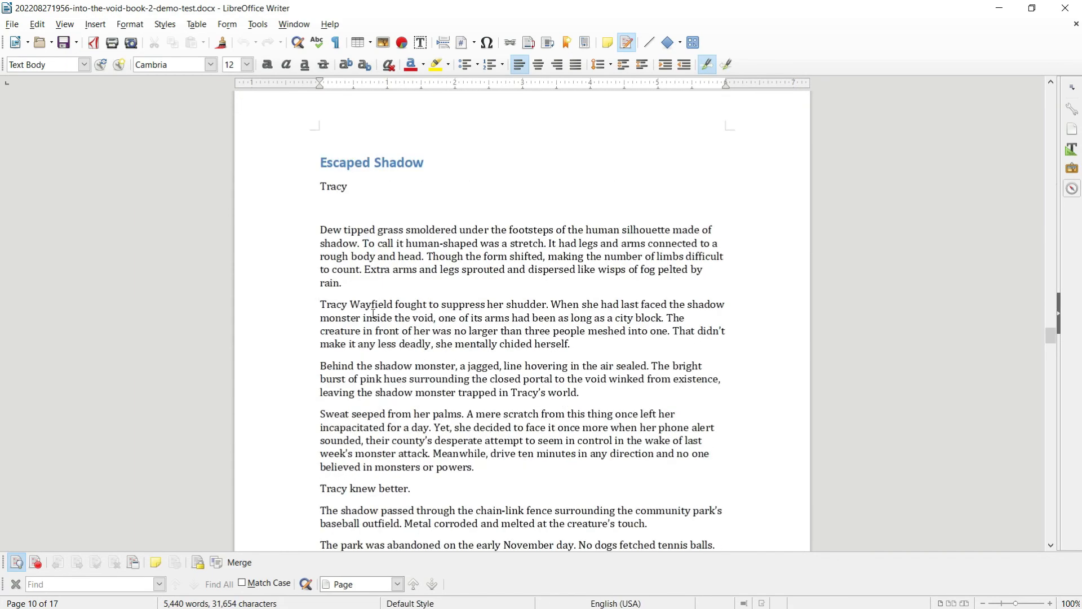
left_click(360, 163)
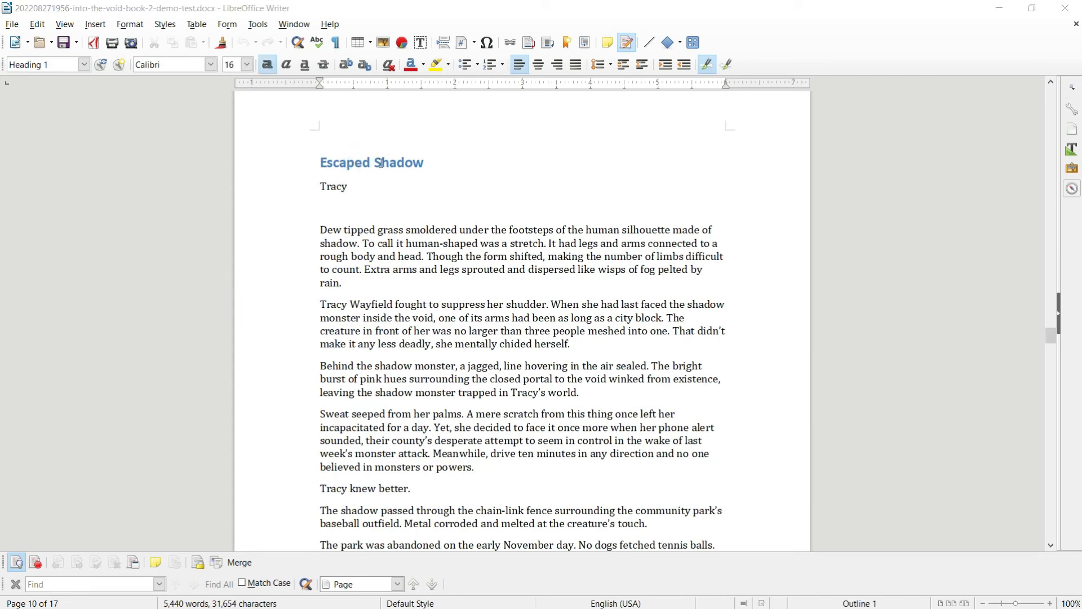
left_click(351, 164)
left_click(331, 186)
left_click(362, 232)
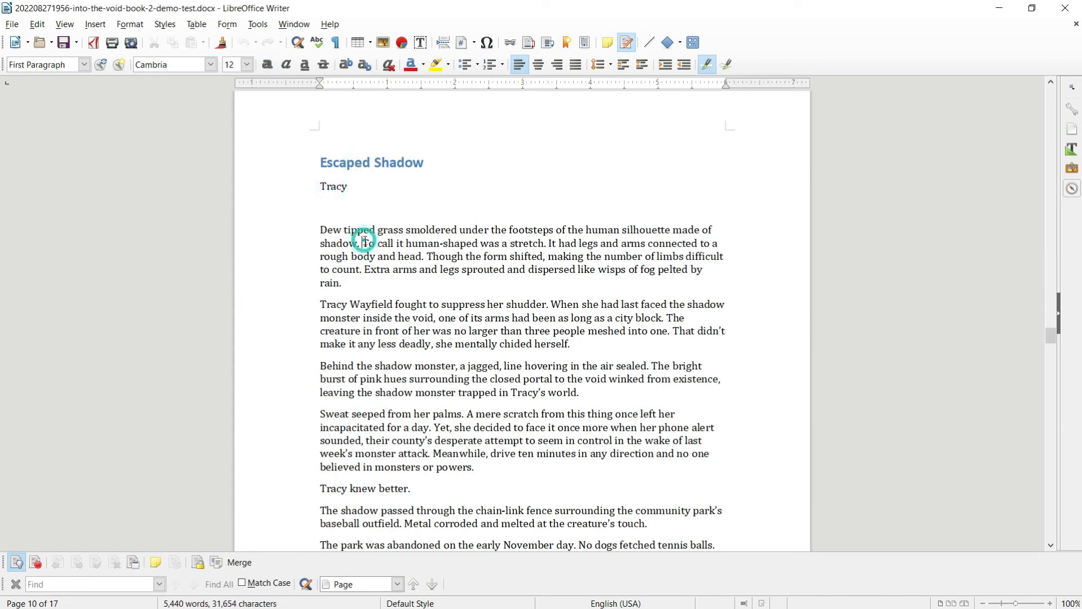
left_click_drag(370, 230, 406, 262)
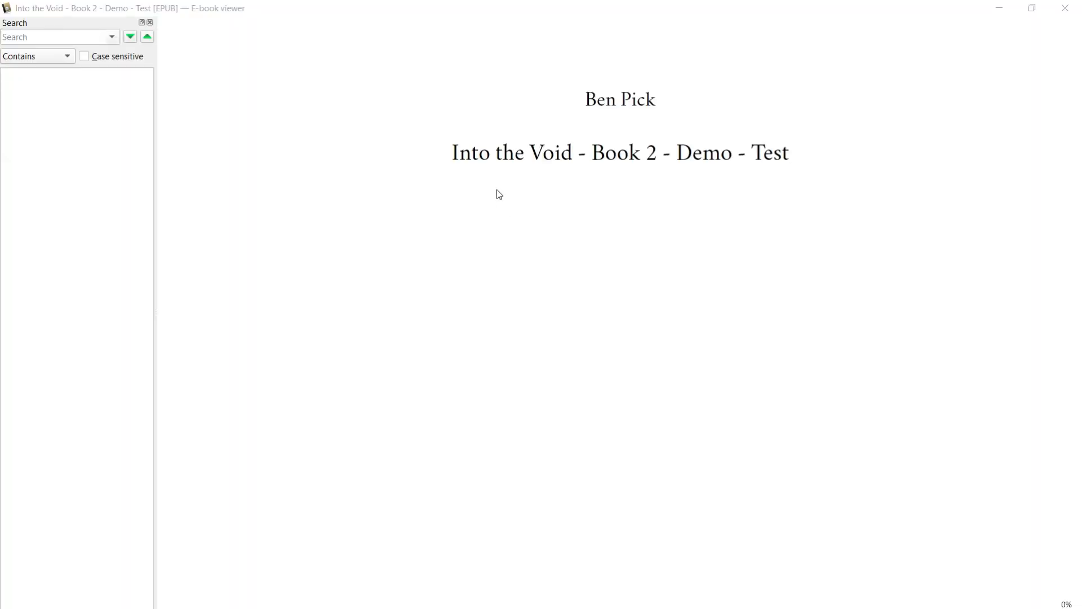
Step: Switch to the exported EPUB in the E-book viewer and review its copyright page, contents and two chapter openings with drop caps
left_click(805, 286)
left_click(338, 208)
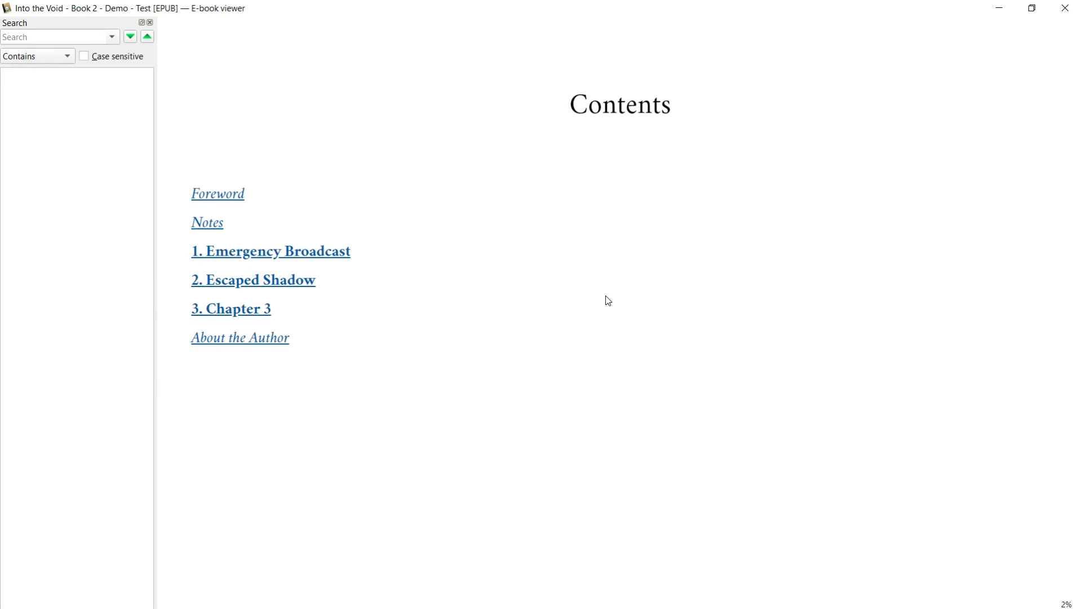
left_click(338, 210)
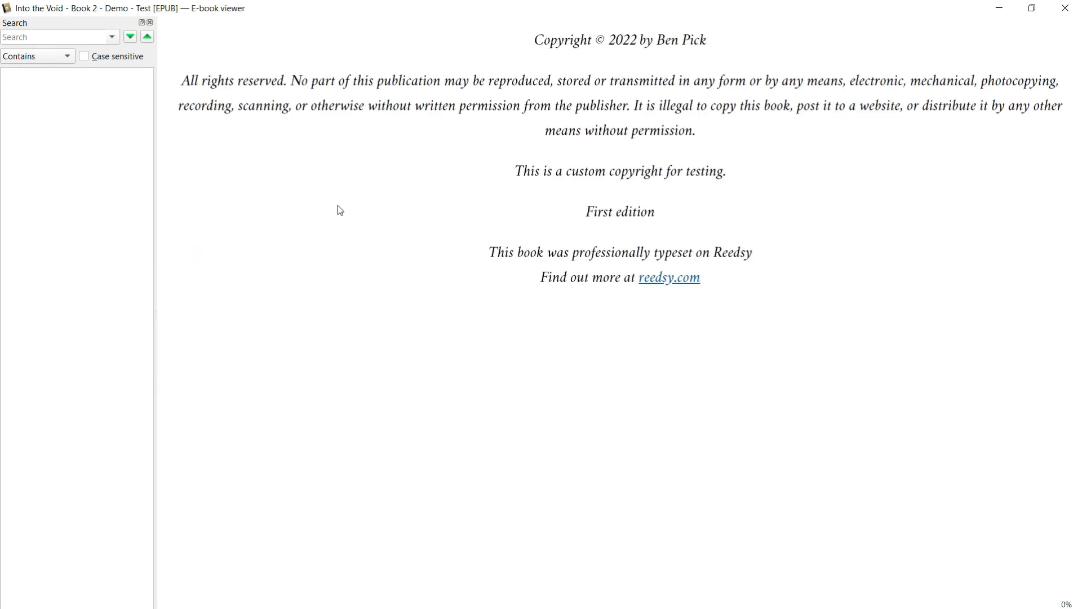
left_click(609, 300)
left_click(608, 300)
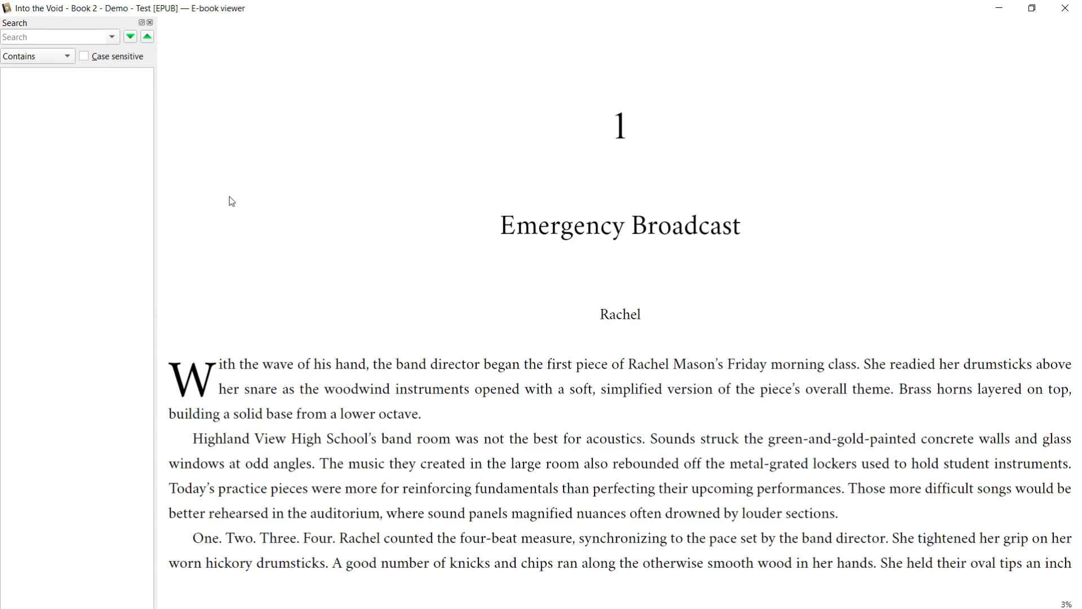
scroll(230, 196, "down", 8)
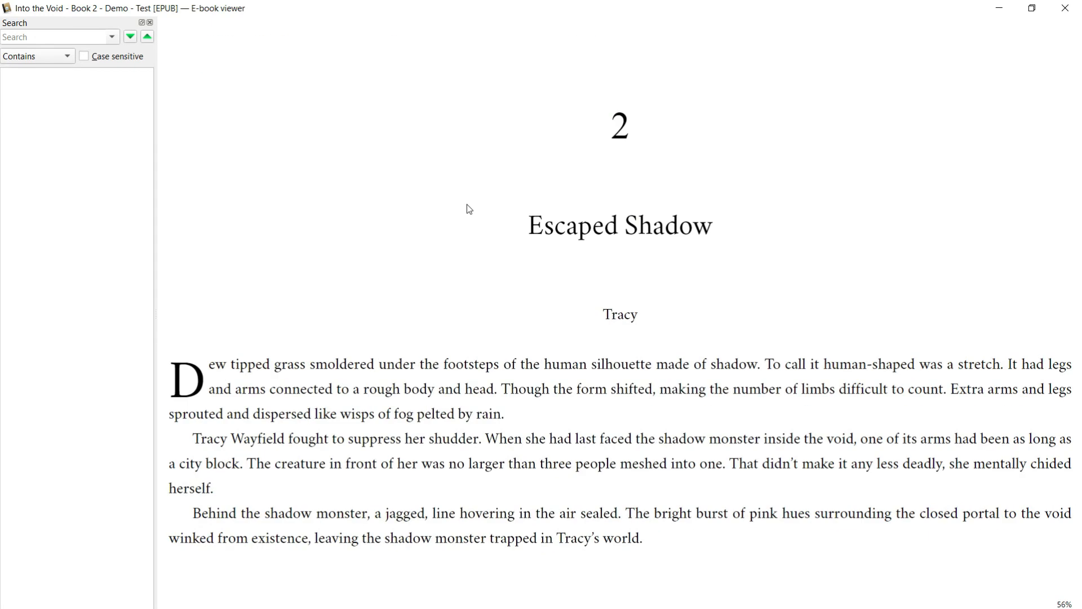
double_click(199, 372)
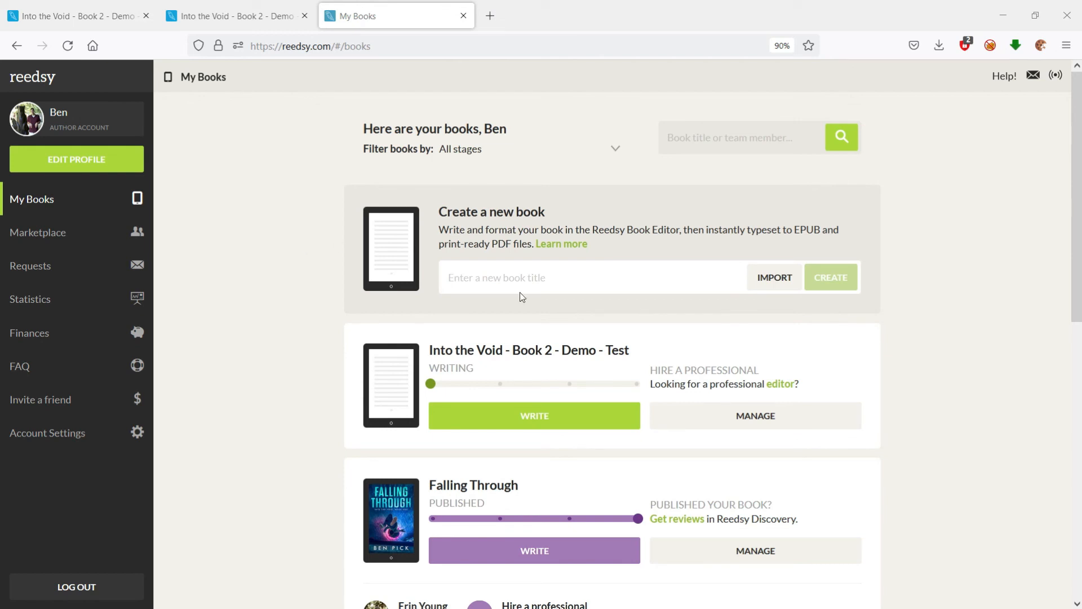
Step: Switch back to Reedsy and open the management overview of the book "Into the Void - Book 2 - Demo - Test"
left_click(695, 416)
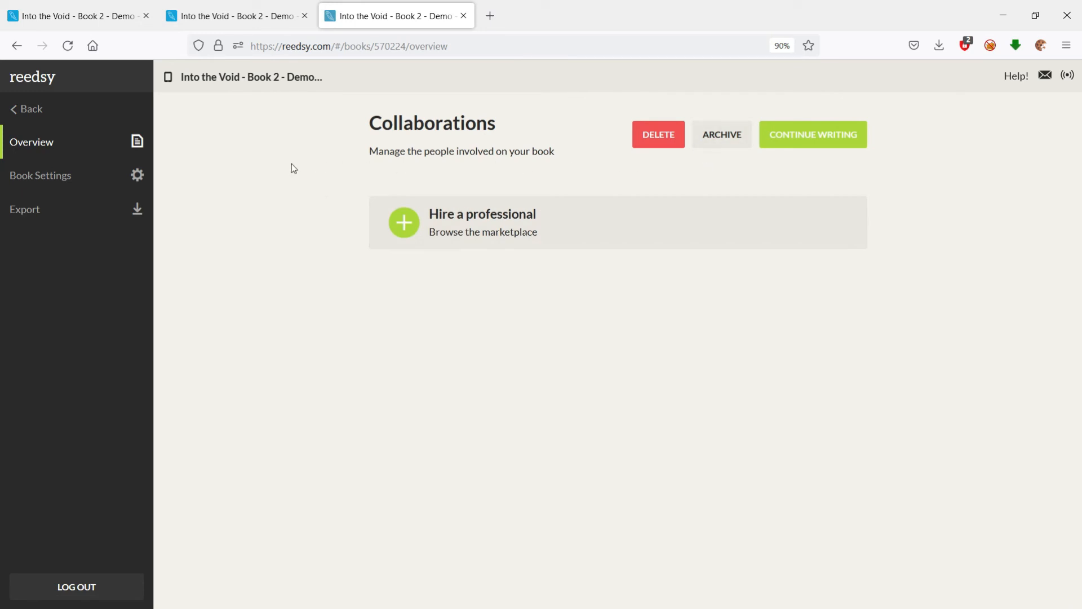
Step: Shorten the book's title in its settings to "Into the Void - Book 2 - Demo" and save the change
left_click(58, 176)
left_click(544, 210)
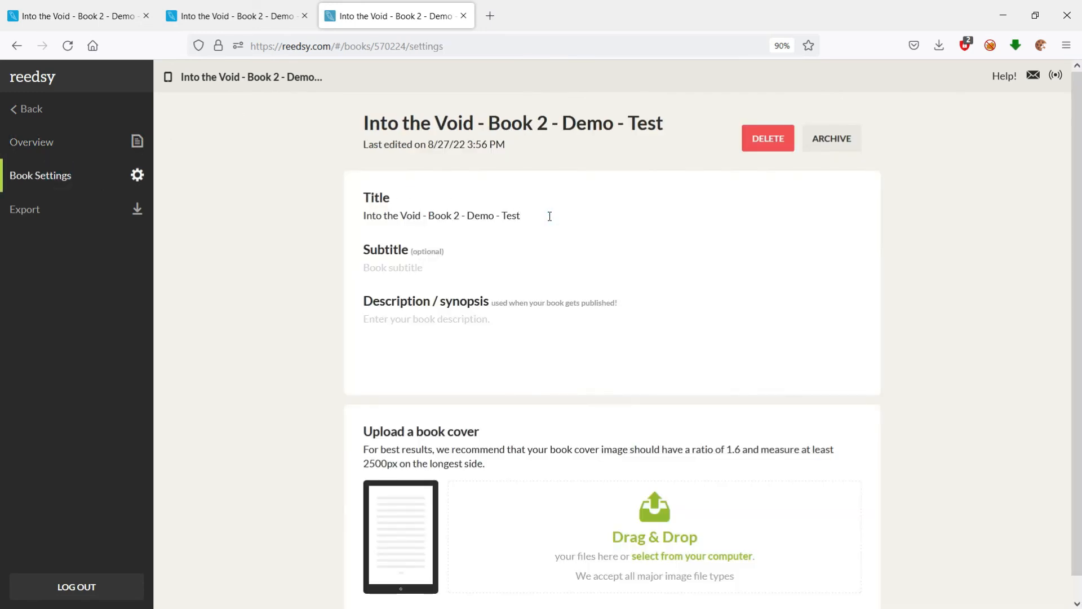
key("BackSpace")
key("BackSpace")
key("BackSpace")
key("BackSpace")
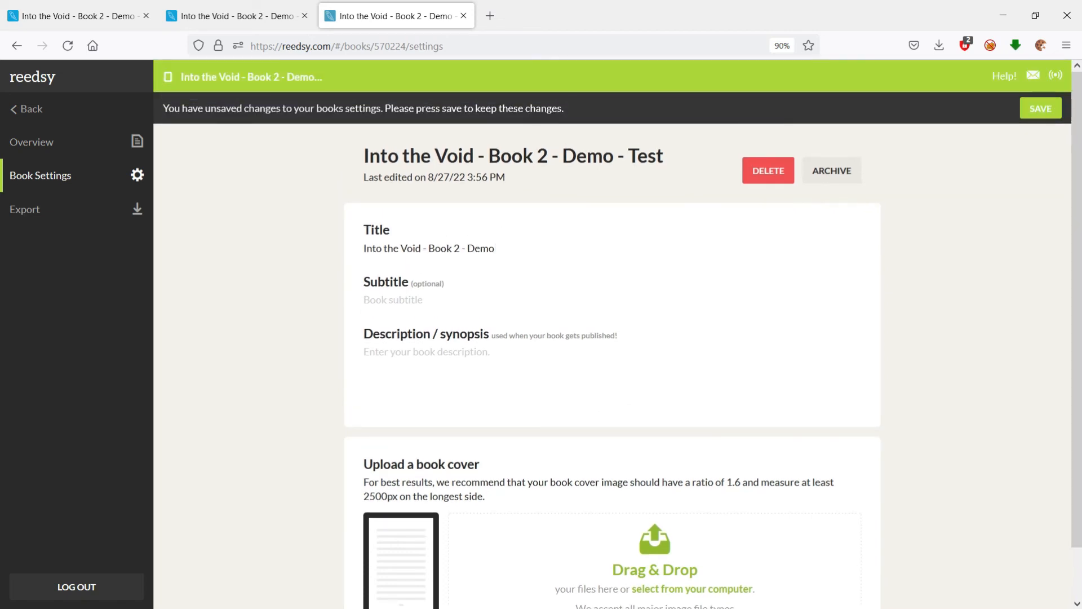
left_click(1042, 109)
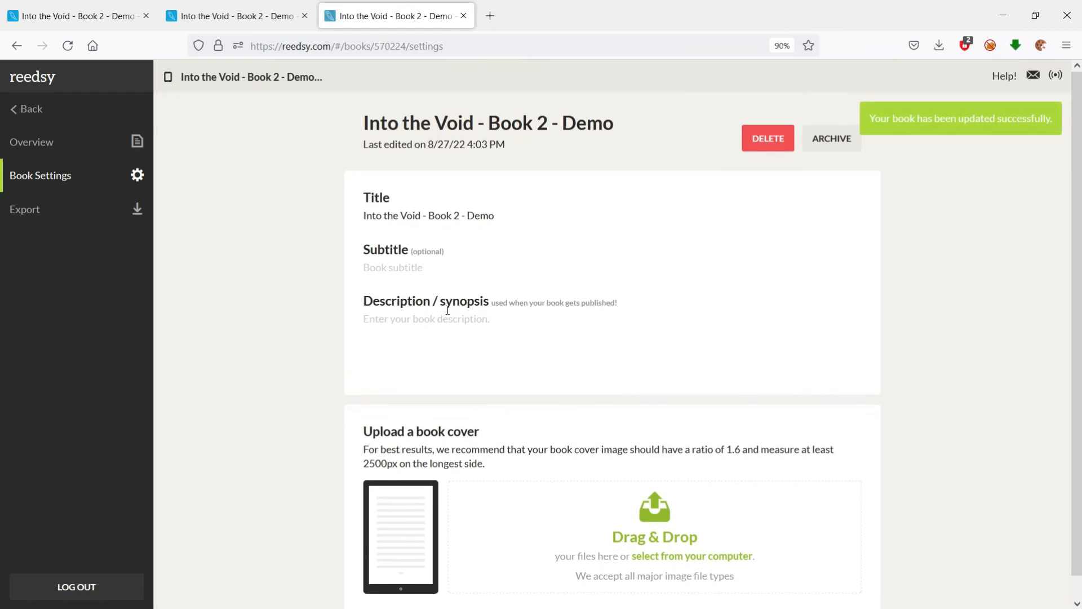
Step: Set the book's subtitle to "Into the Void Book 2" and its description to "book 2", and save the settings
left_click(431, 270)
type("Into the V")
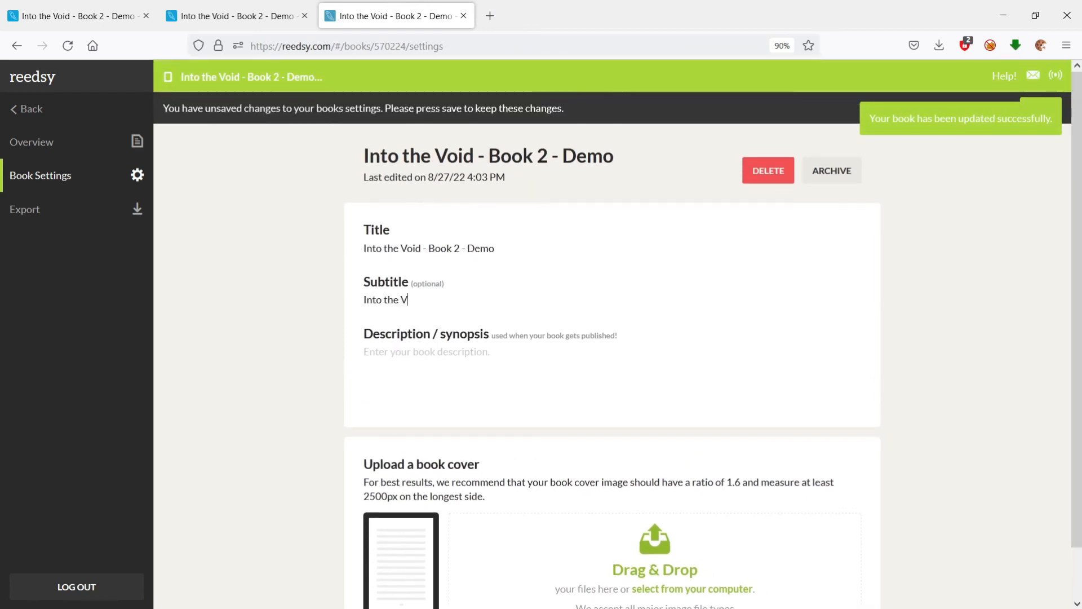
type("oid Book 2")
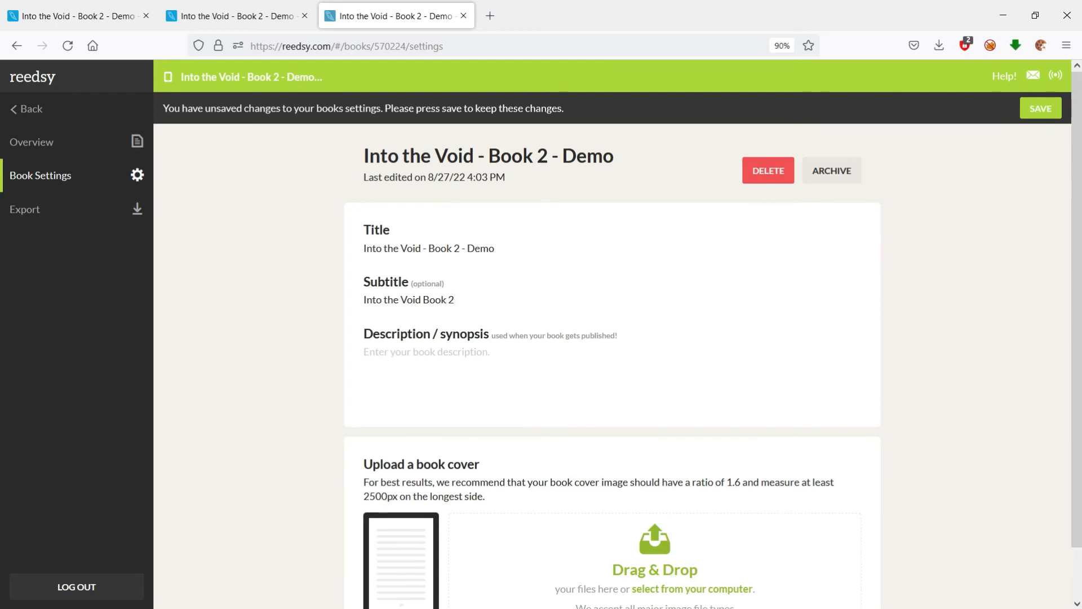
left_click(447, 354)
type("book 2")
left_click(1041, 110)
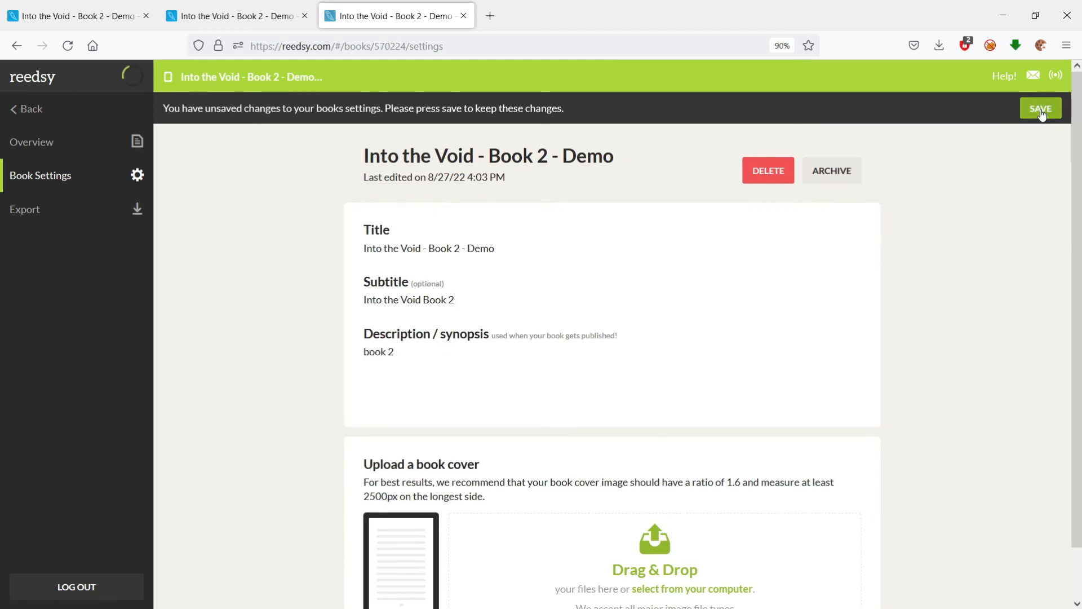
scroll(633, 348, "down", 1)
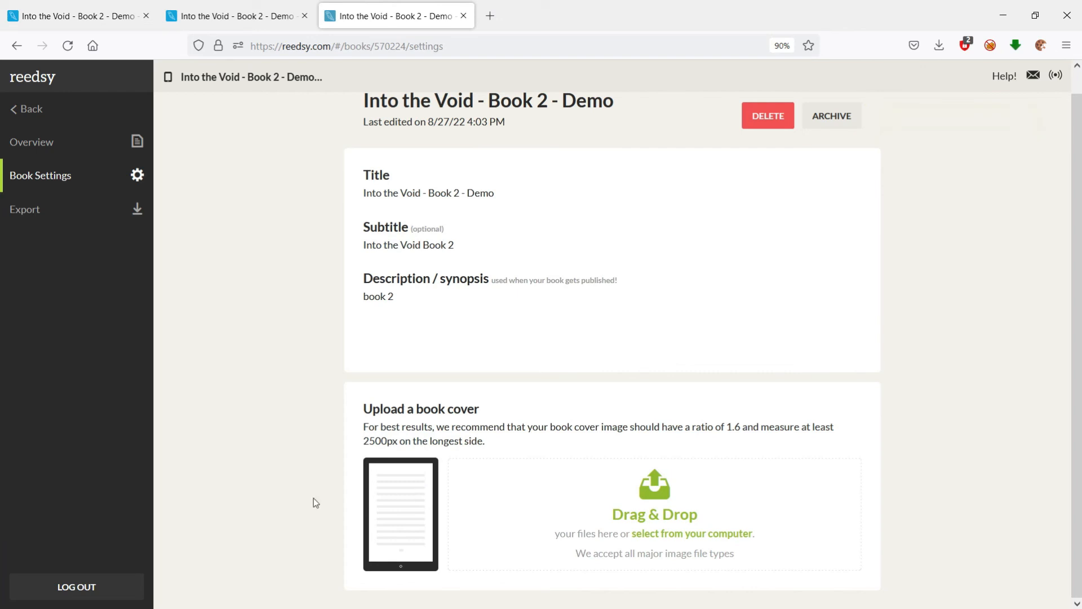
Step: Open the professionals marketplace from the other Into the Void book's collaborations overview and browse the Design and Marketing categories
left_click(739, 247)
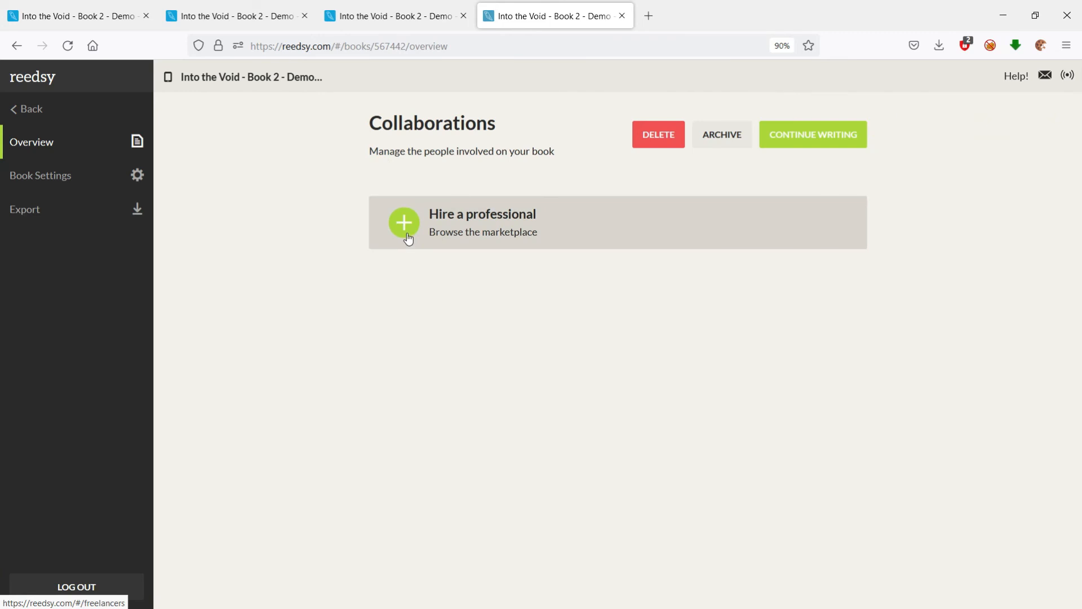
left_click(406, 225)
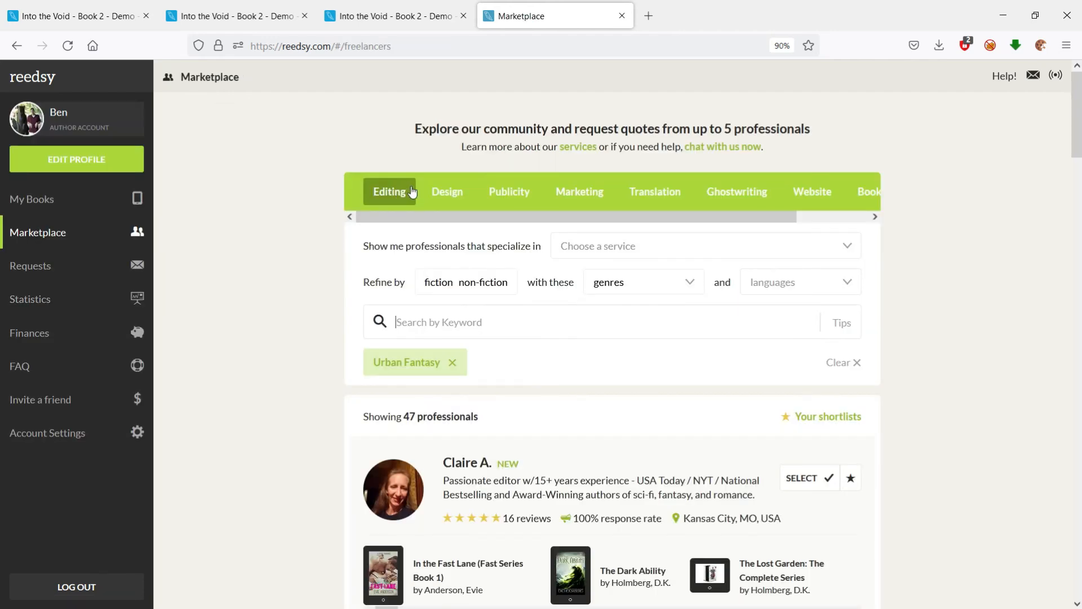
left_click(448, 195)
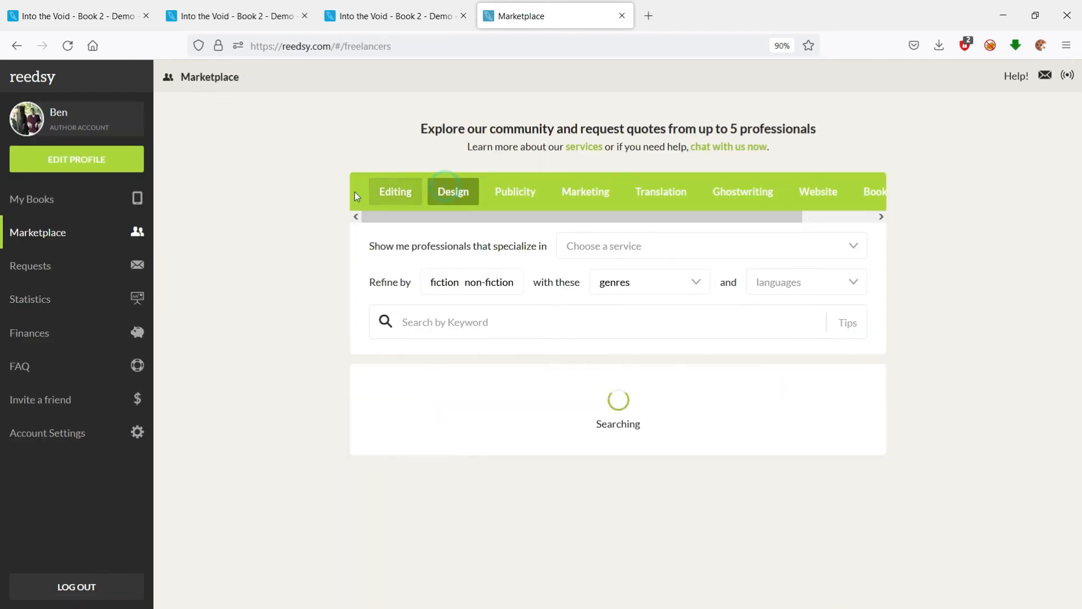
left_click(572, 195)
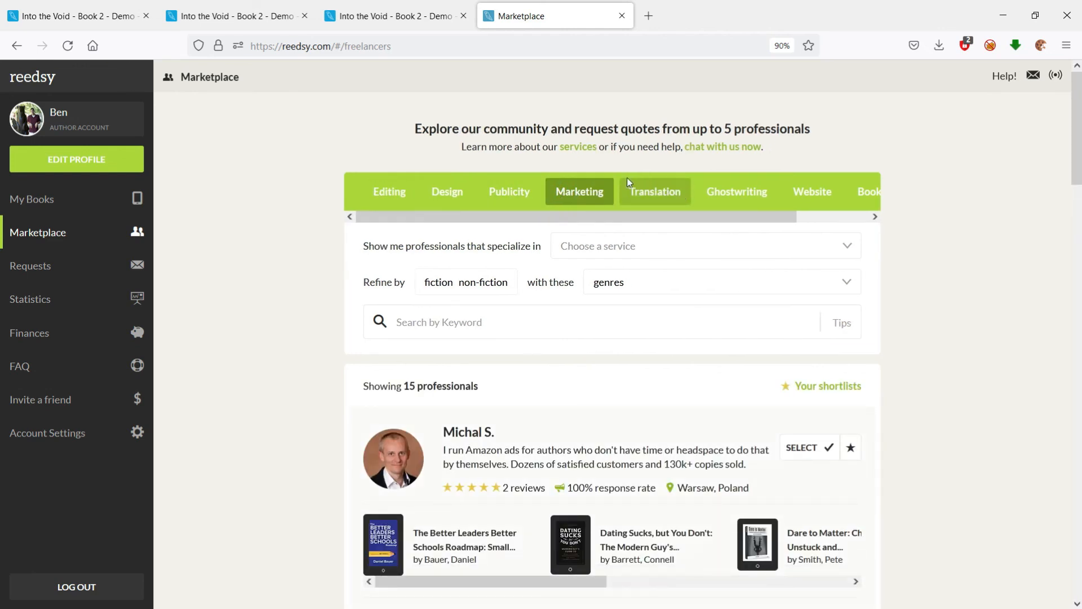
Step: Filter the marketplace's Editing professionals by the Copy Editing service and the Urban Fantasy genre
left_click(388, 191)
left_click(649, 252)
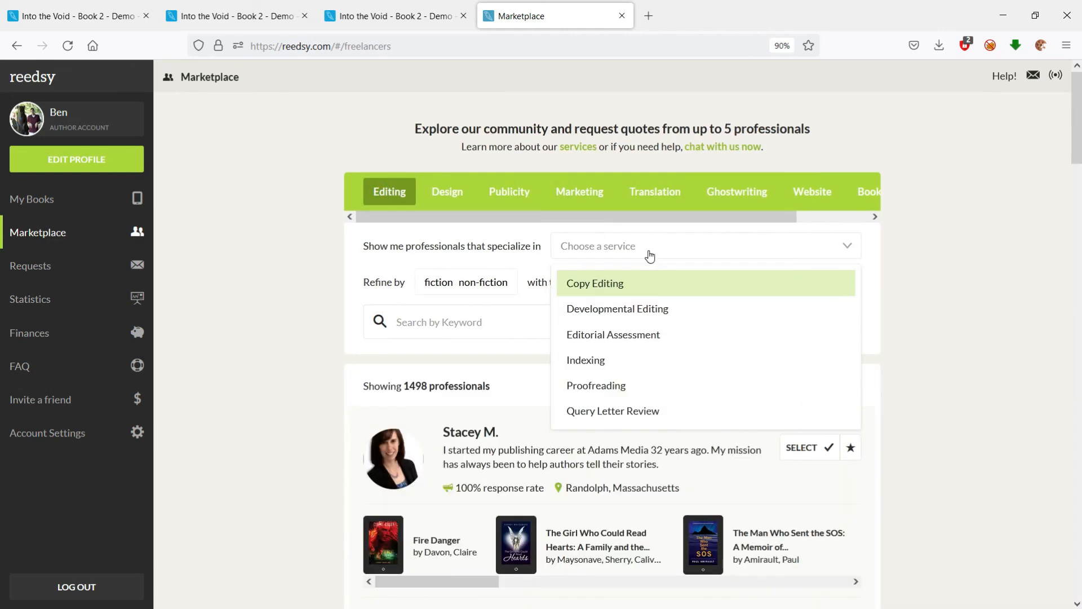
left_click(630, 290)
left_click(629, 289)
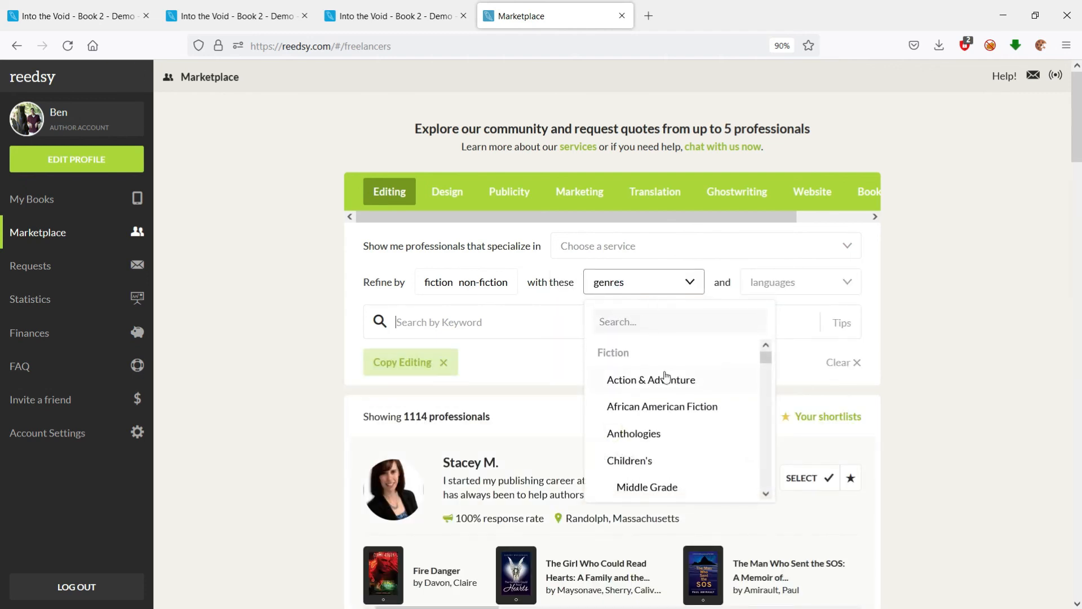
scroll(669, 383, "down", 3)
scroll(669, 382, "down", 5)
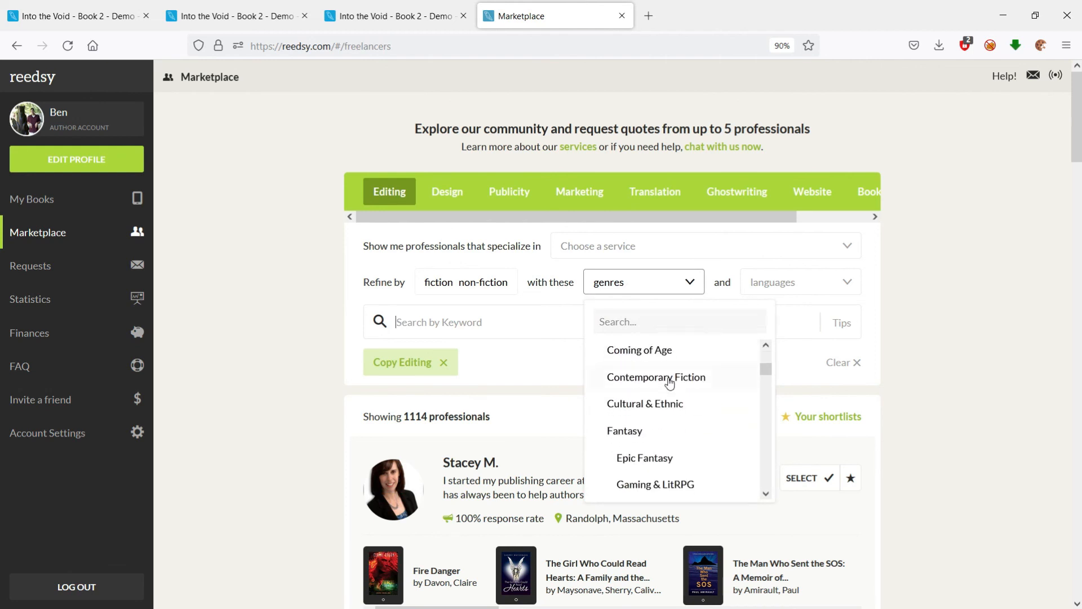
scroll(670, 386, "up", 2)
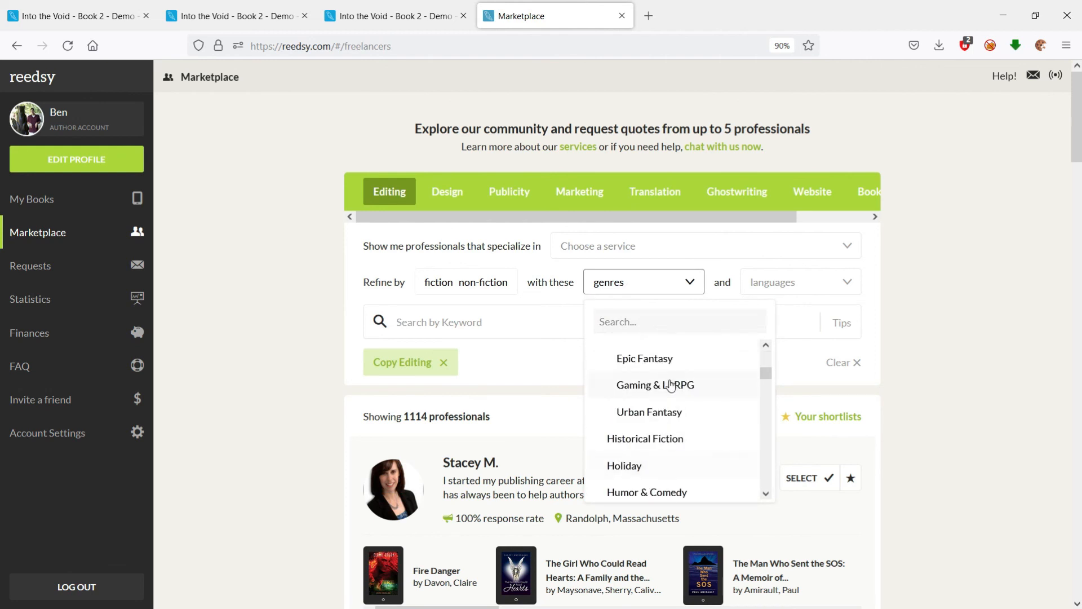
left_click(659, 411)
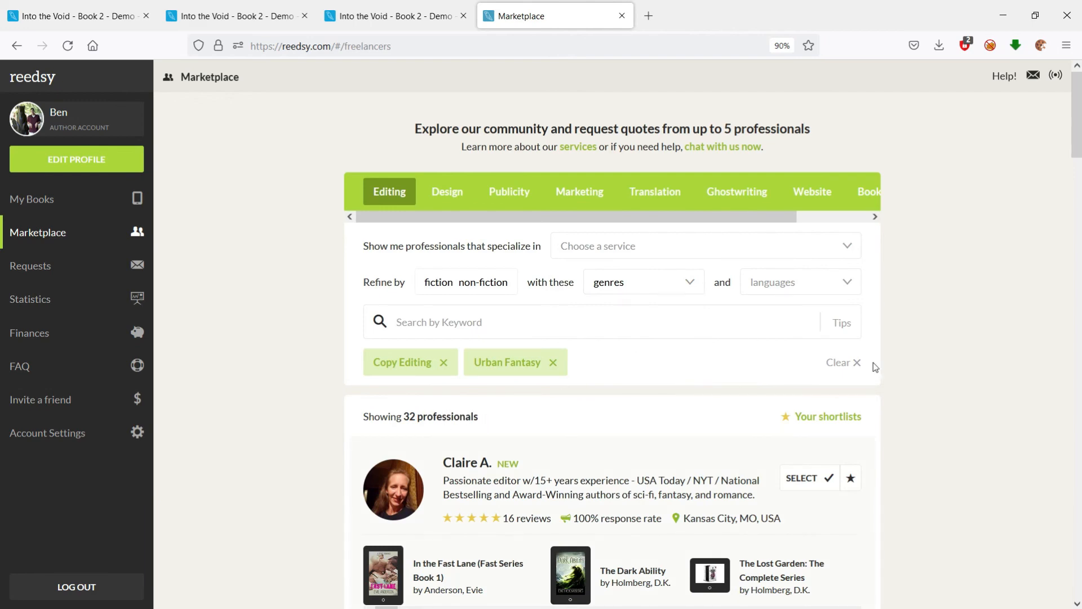
Step: Review the filtered copy editors, examining the first one's books, experience and awards and the profiles listed below
scroll(900, 352, "down", 5)
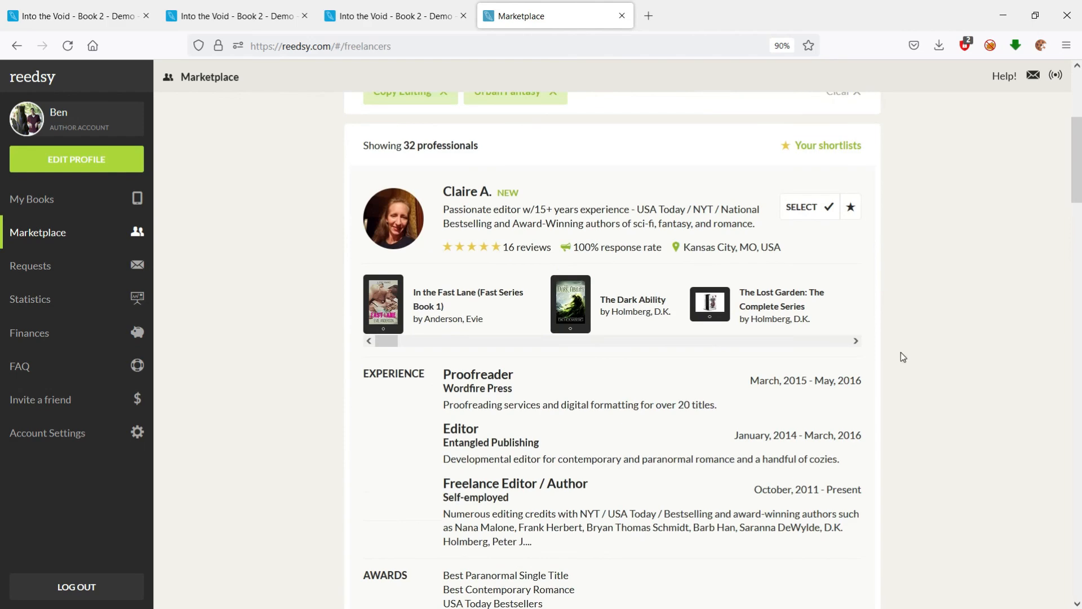
scroll(896, 351, "down", 2)
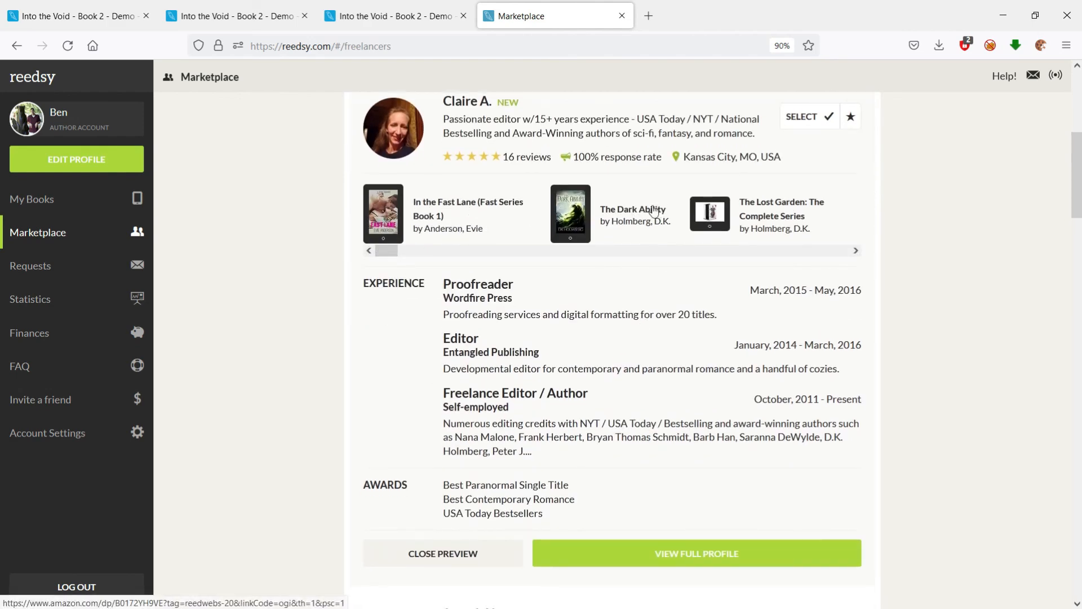
scroll(887, 244, "down", 1)
scroll(871, 257, "down", 2)
scroll(778, 266, "down", 1)
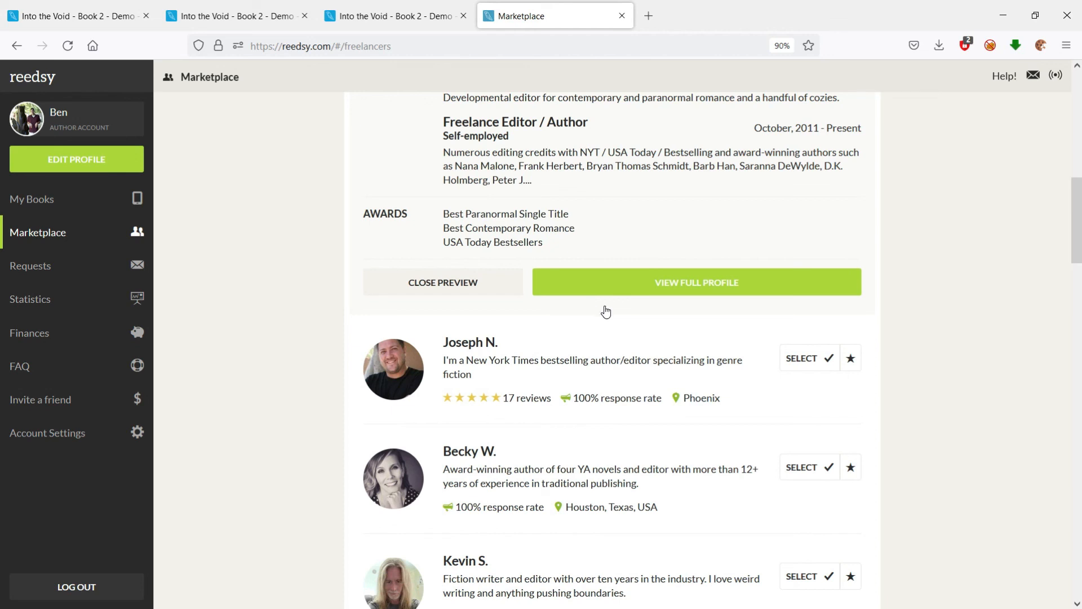
scroll(606, 312, "down", 2)
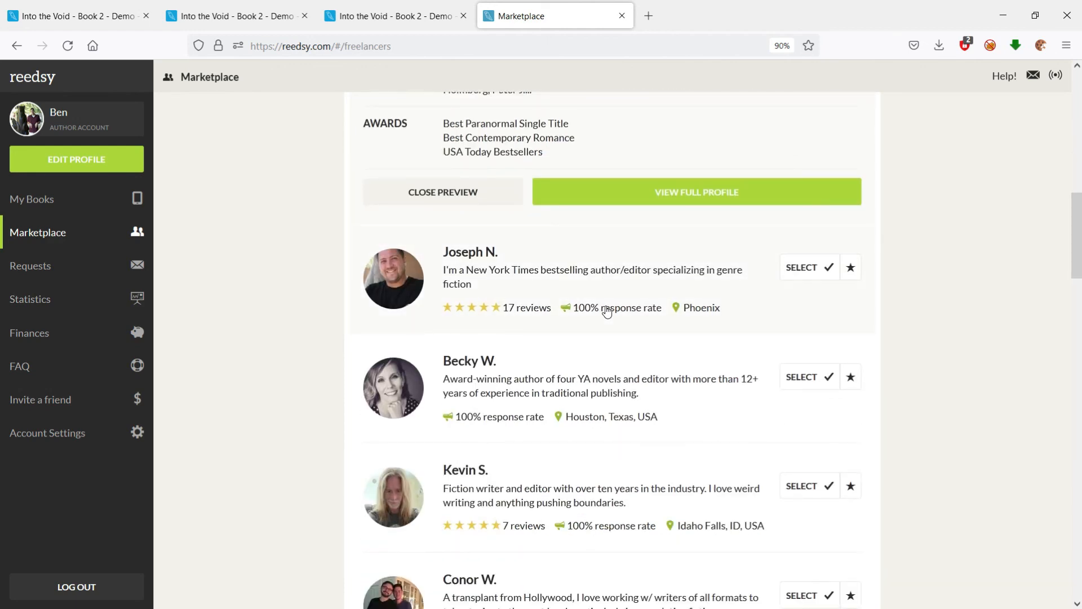
scroll(606, 312, "down", 6)
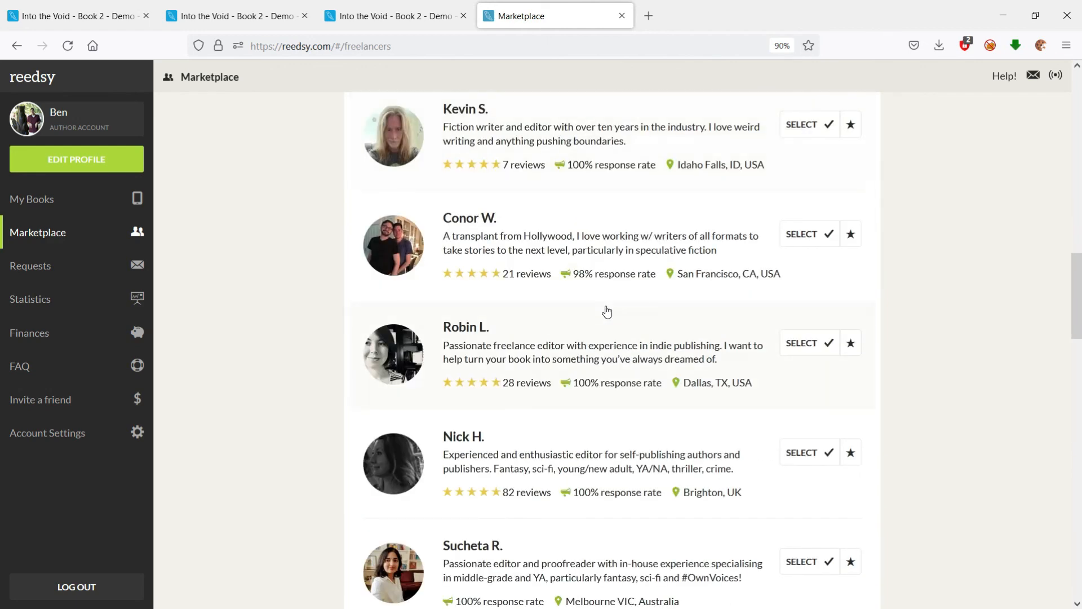